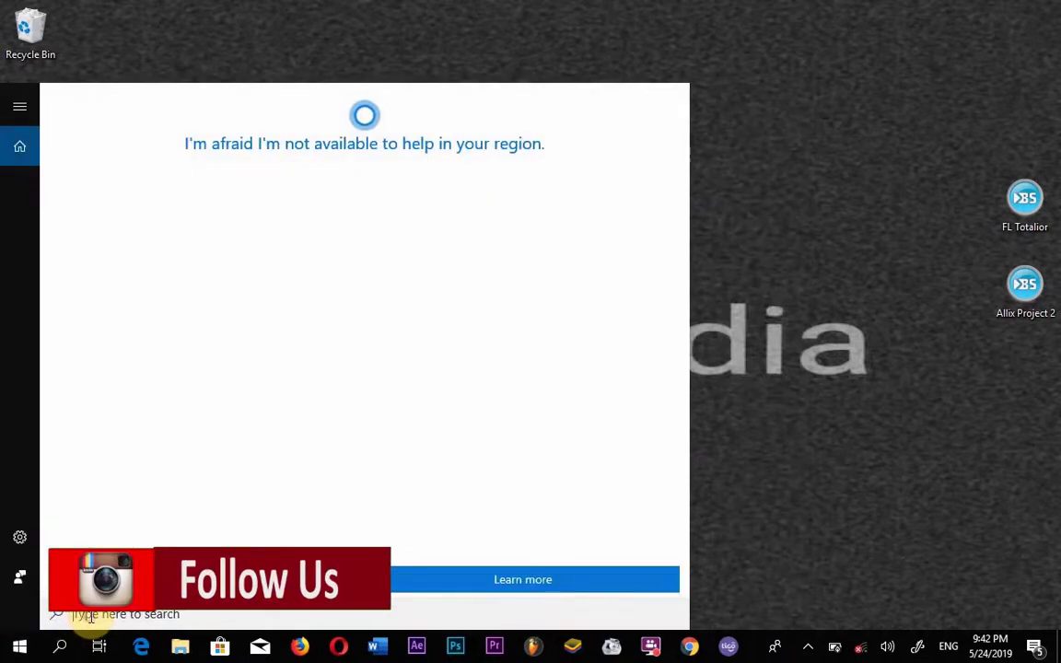
- Find and launch Excel from the Windows search, and create a blank workbook
text(ex)
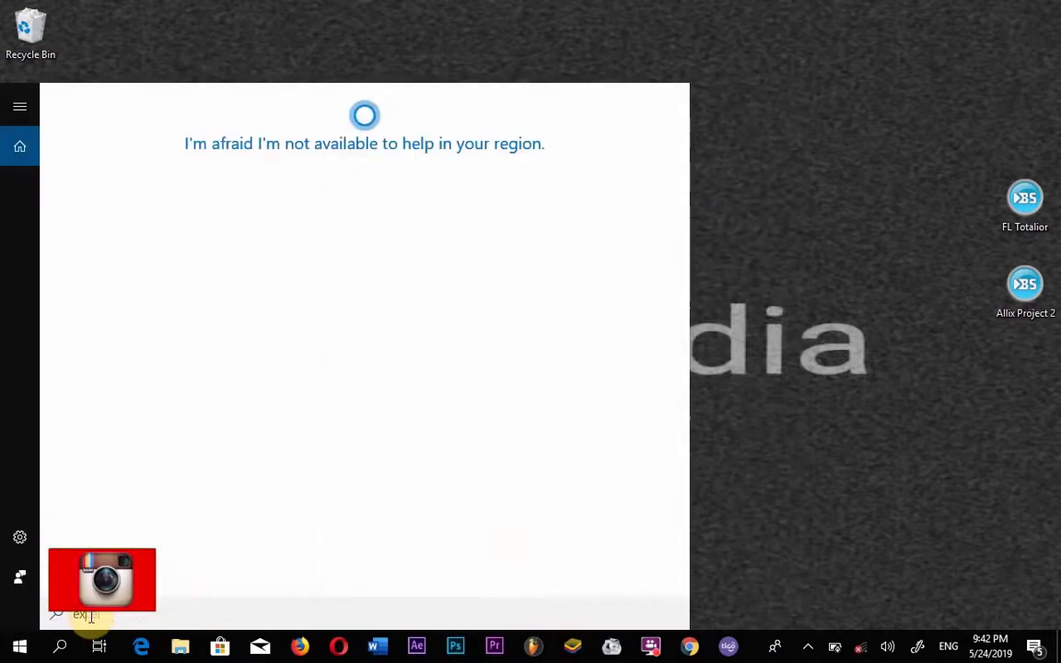
text(cel)
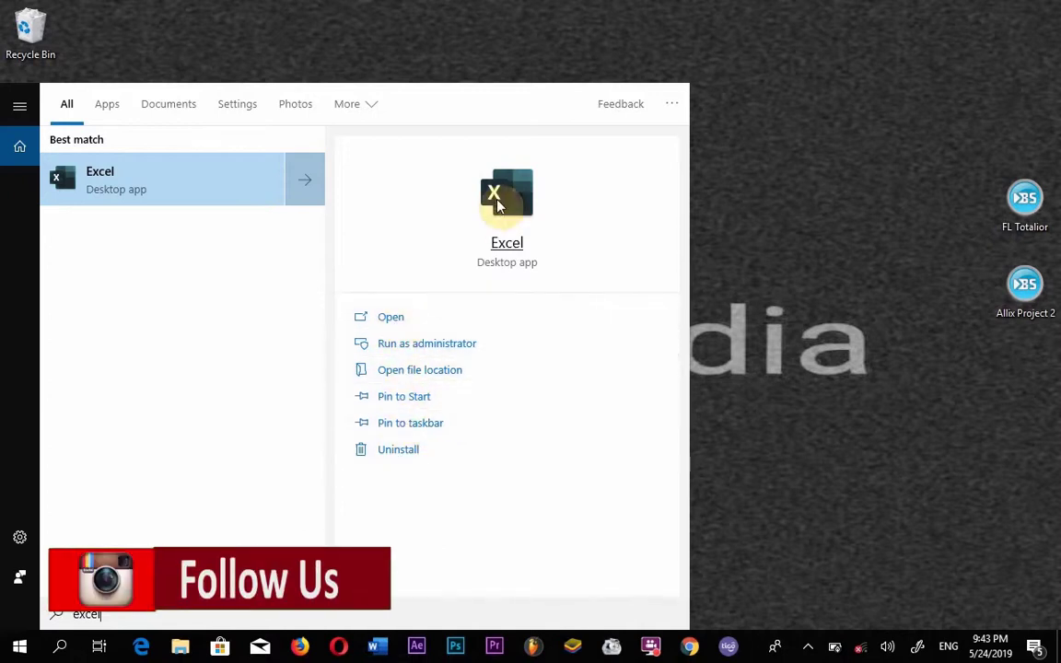
click(256, 181)
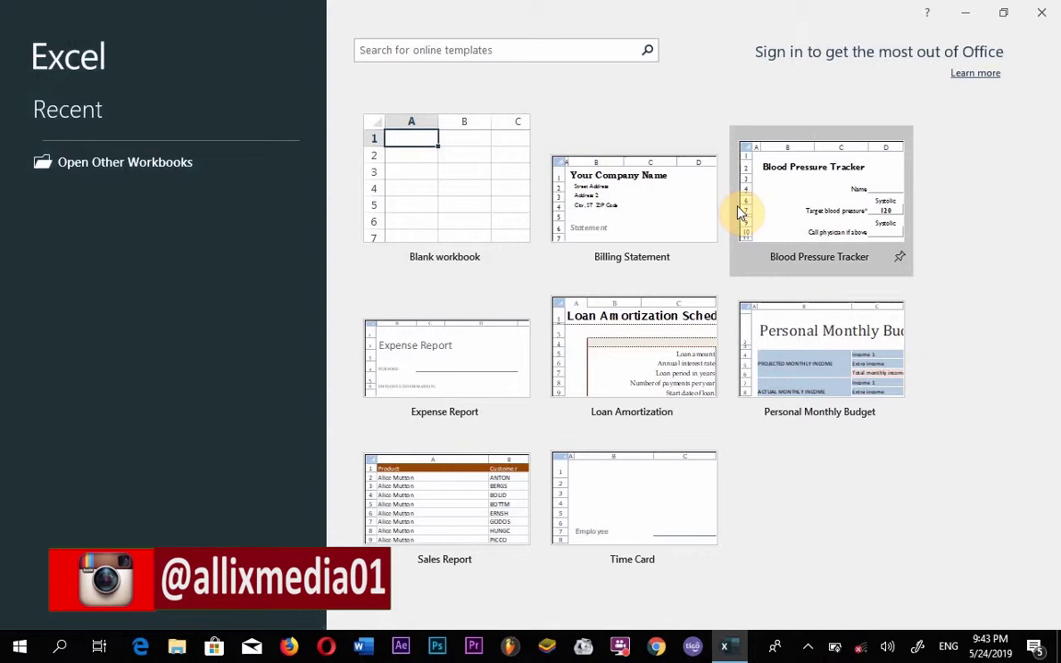
click(457, 198)
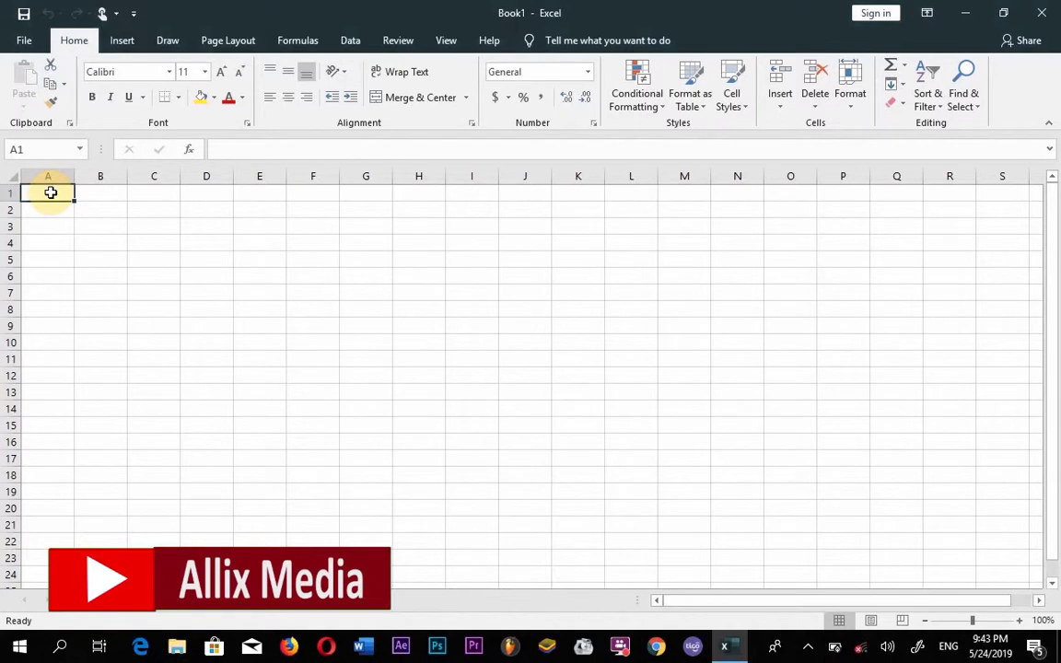
click(144, 264)
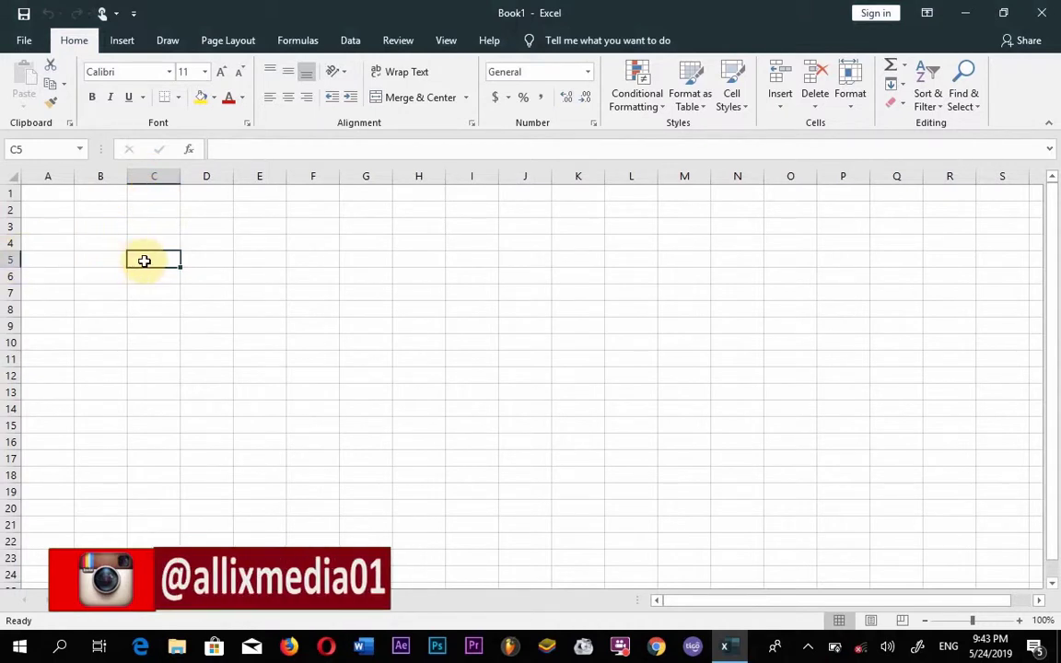
click(204, 330)
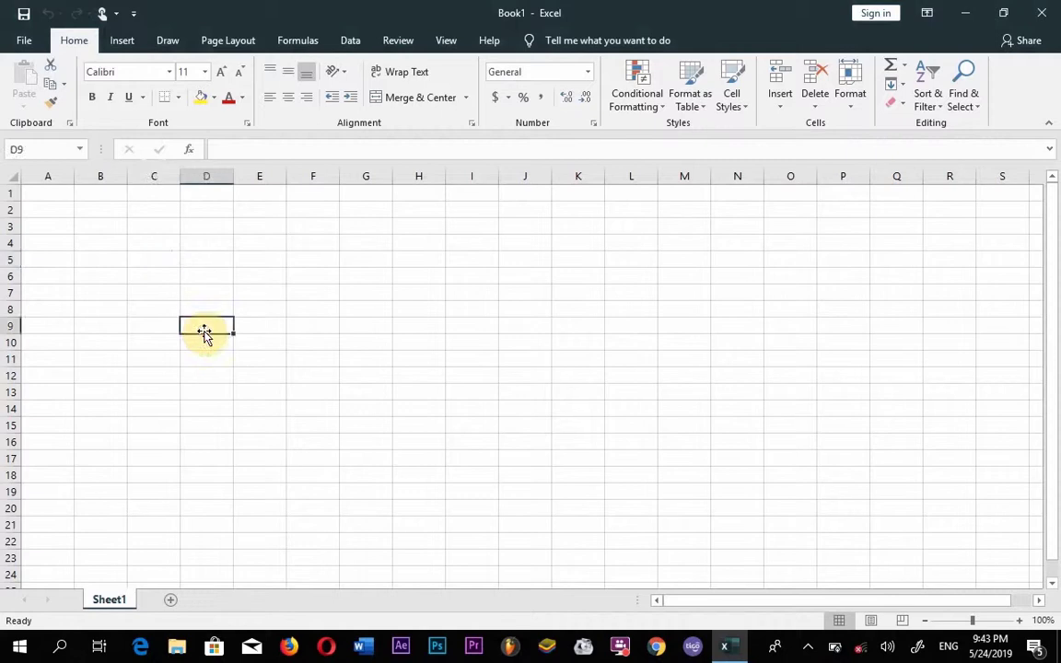
- Enter the column headers "test 1" in cell B1 and "test 2" in cell C1
click(97, 195)
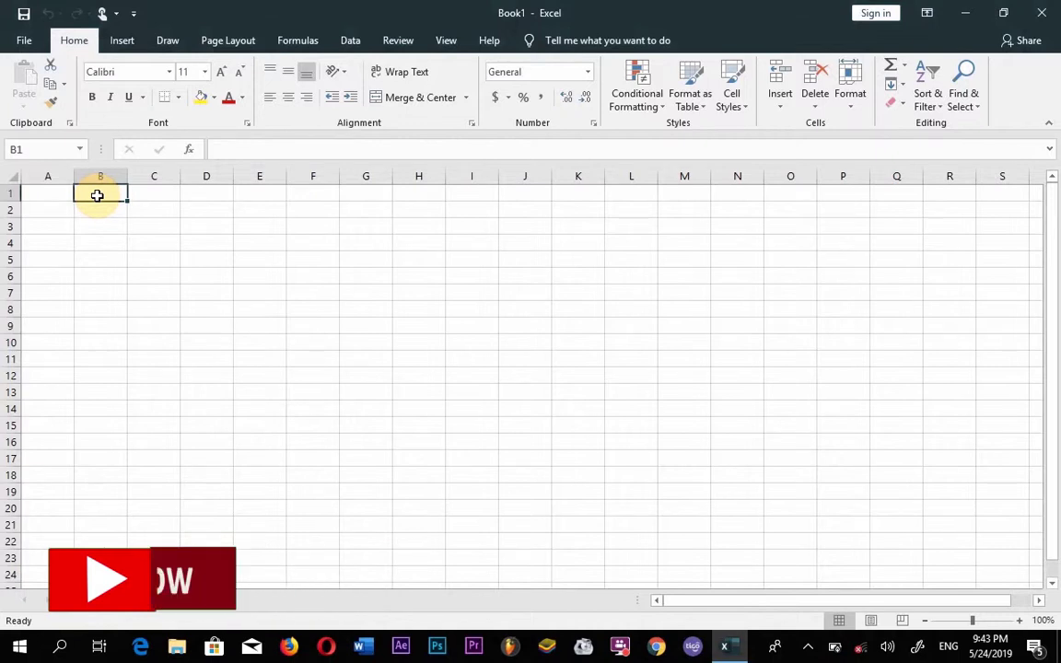
text(tes)
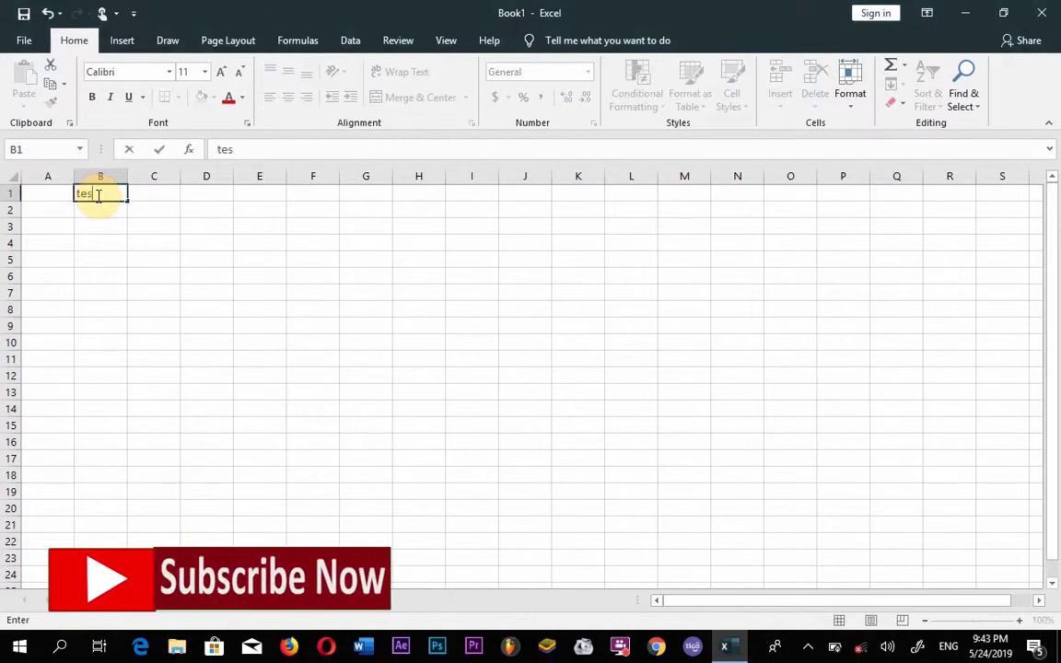
text(t 1)
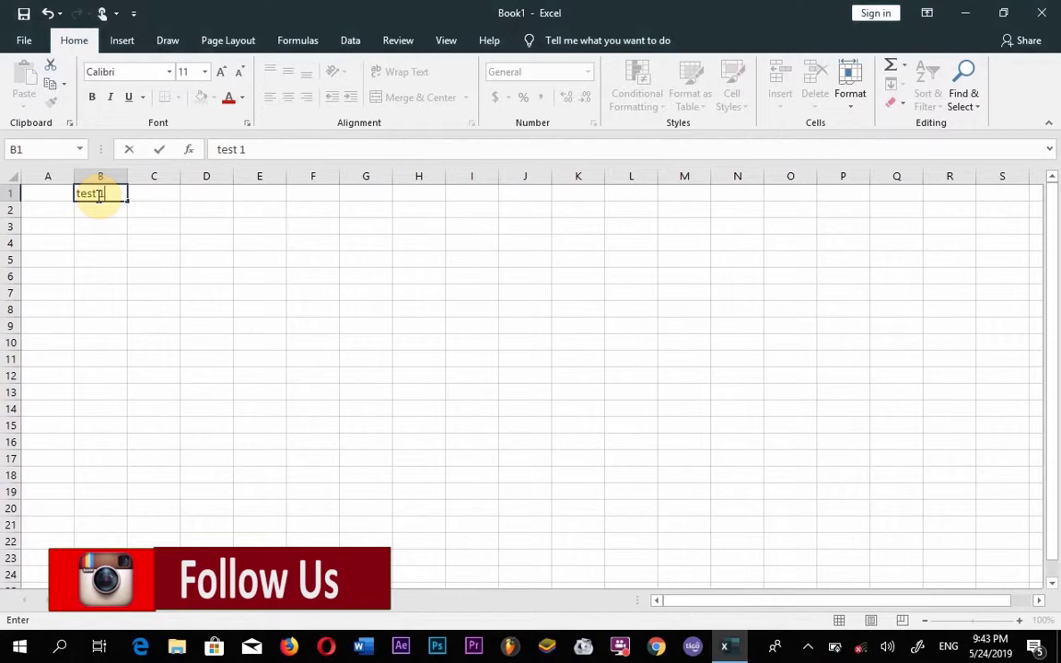
click(144, 192)
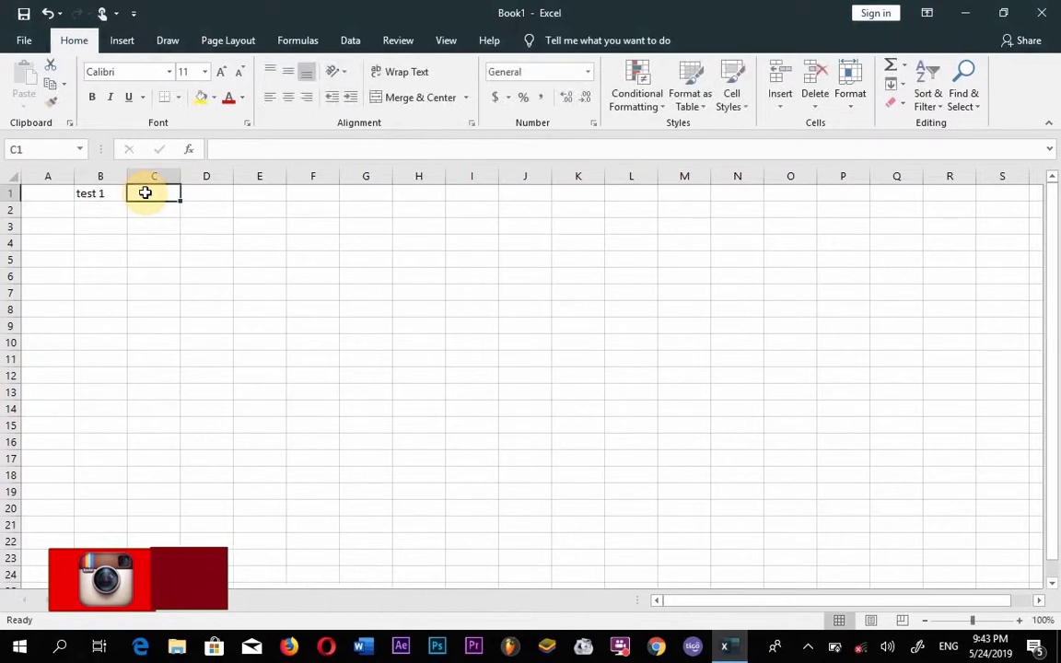
text(tes)
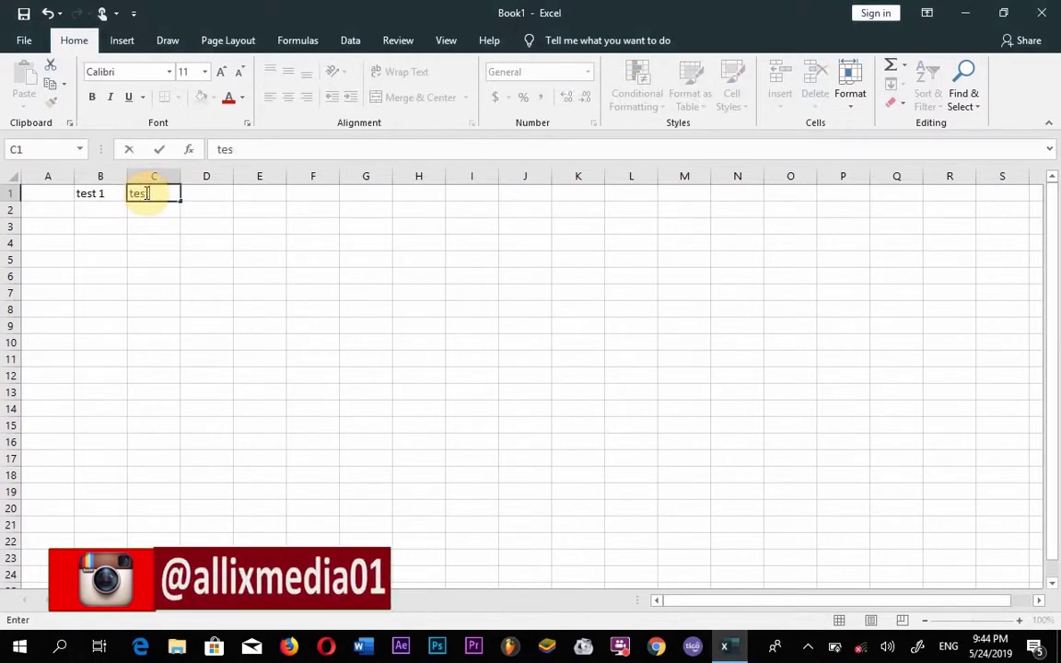
text(t 2)
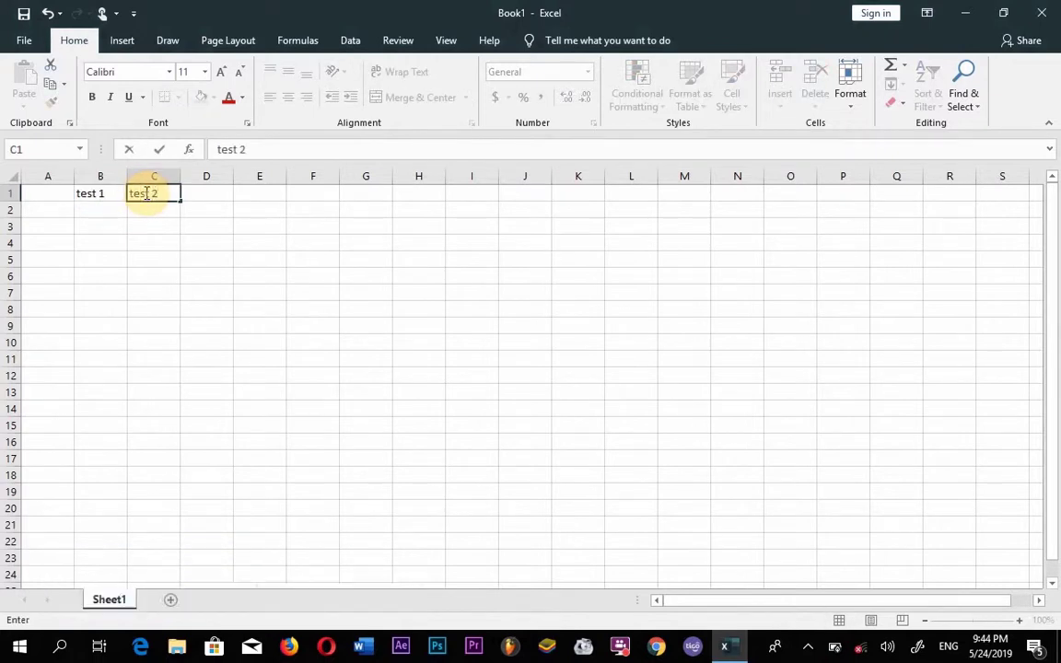
- Enter the column headers "test 3" in cell D1 and "UE" in cell E1
click(206, 198)
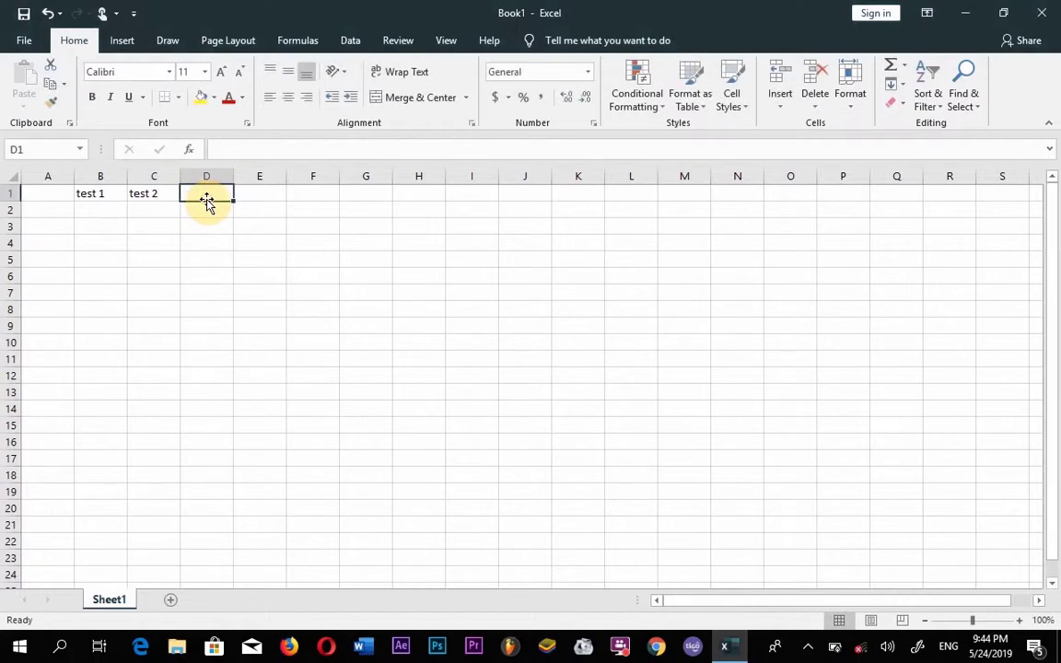
text(tes)
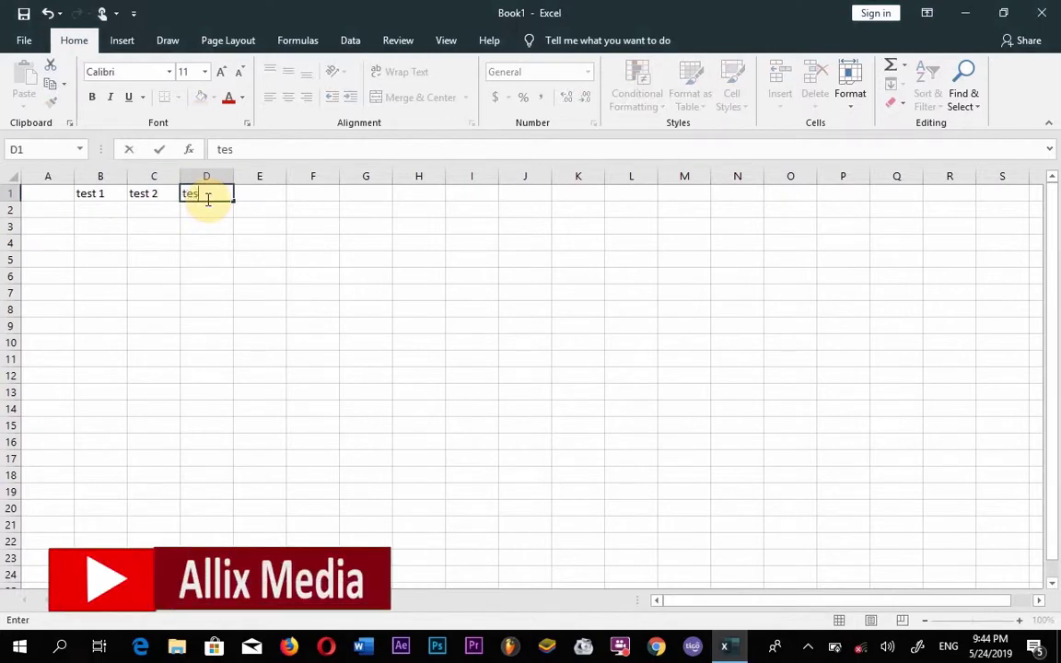
text(t)
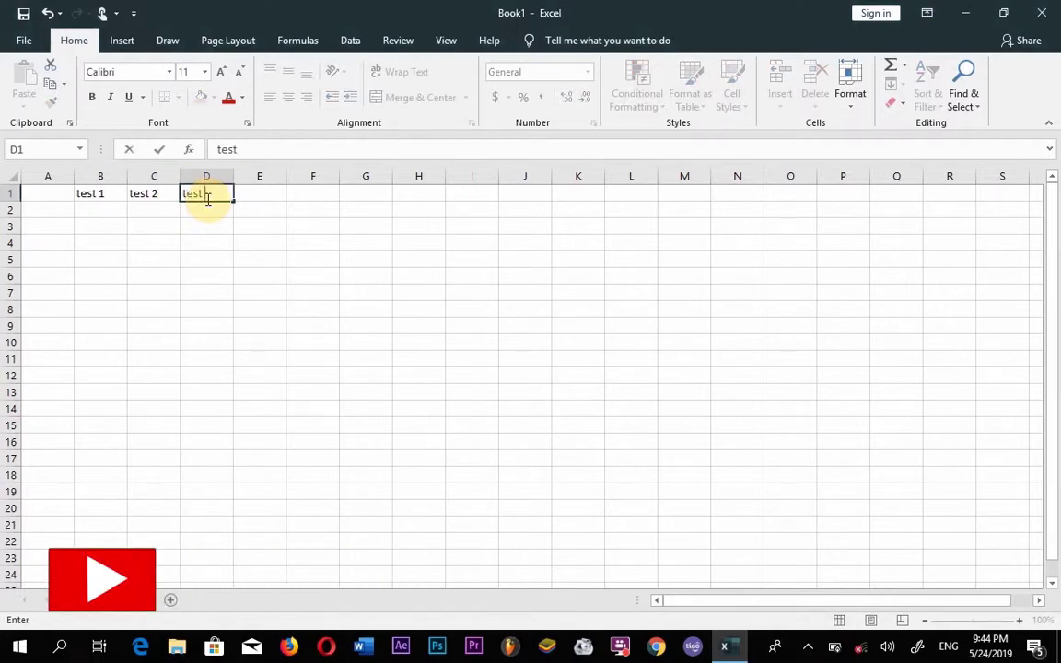
text( 3)
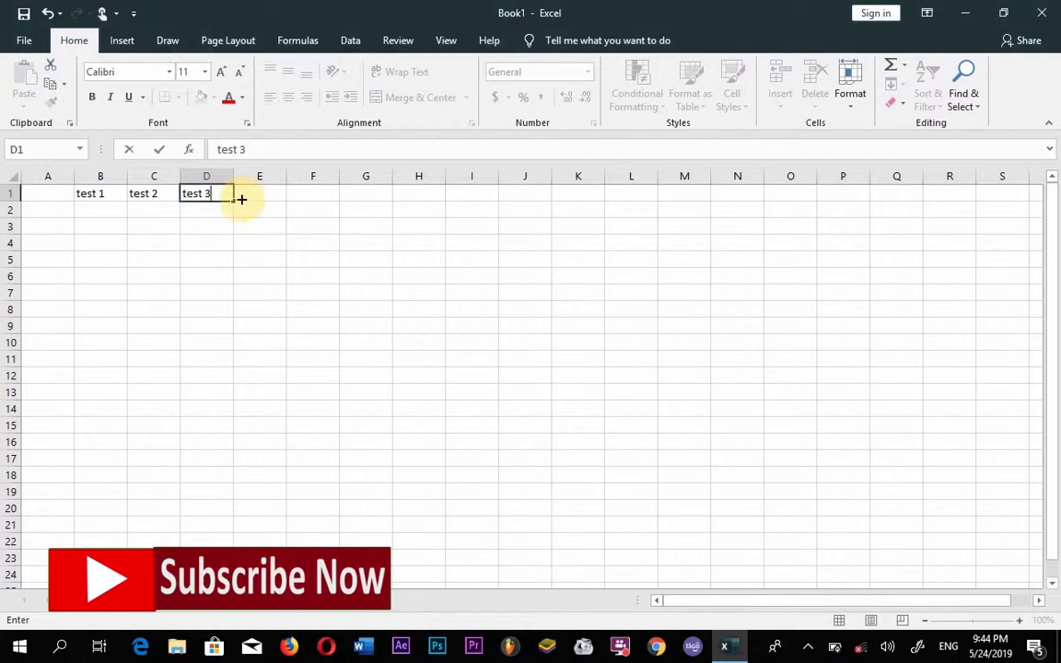
click(246, 196)
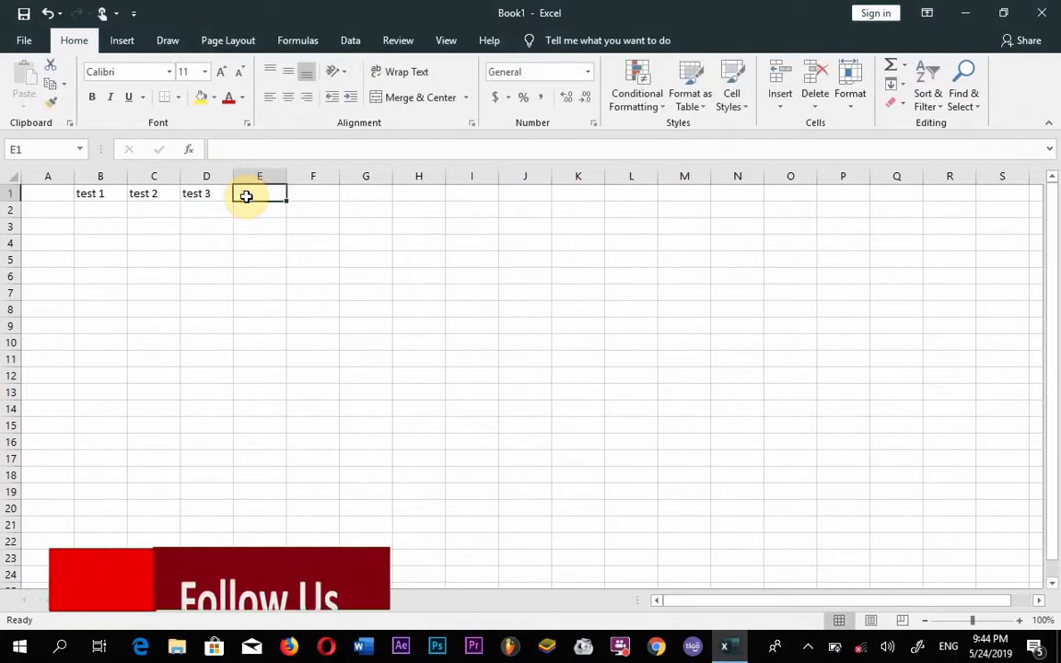
text(UE)
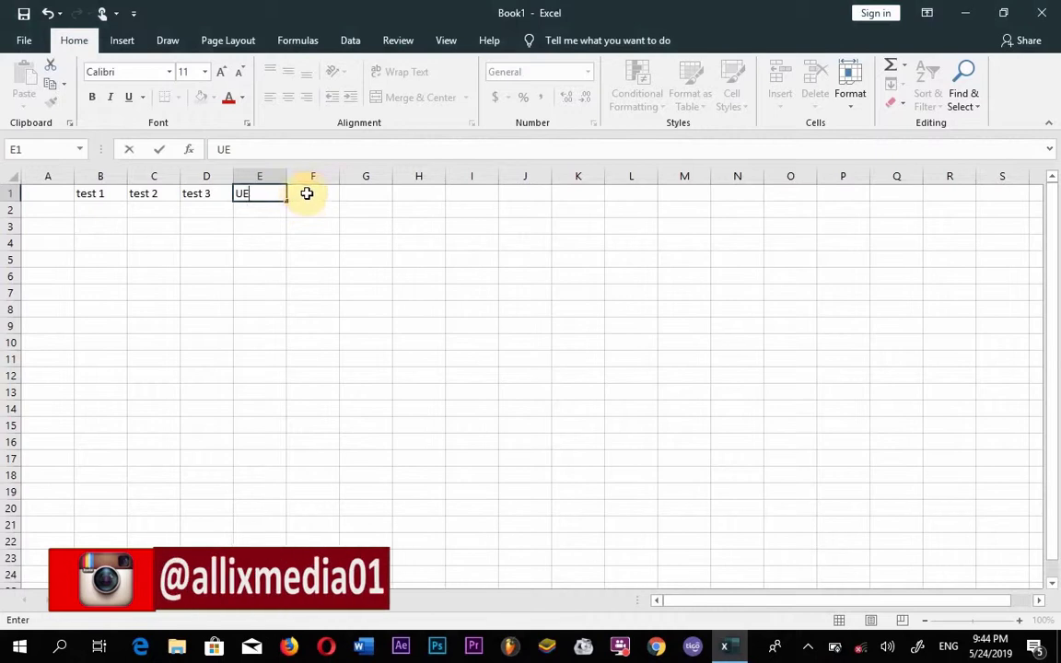
click(306, 194)
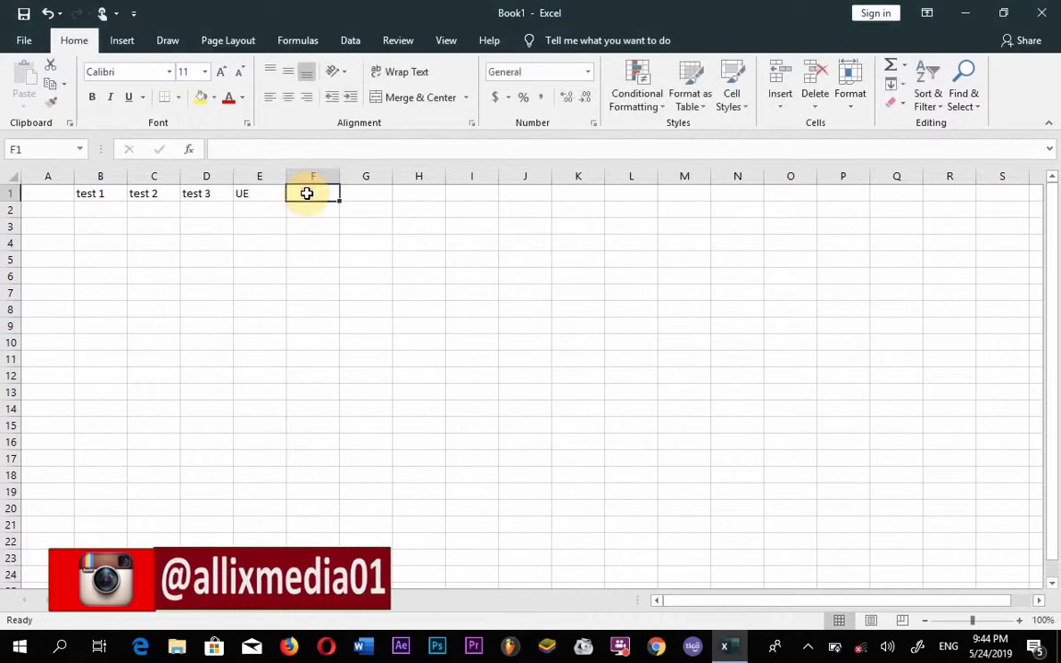
- Enter two people's first names in capitals in cells A2 and A3, and "ALLIX" in cell A4
click(42, 214)
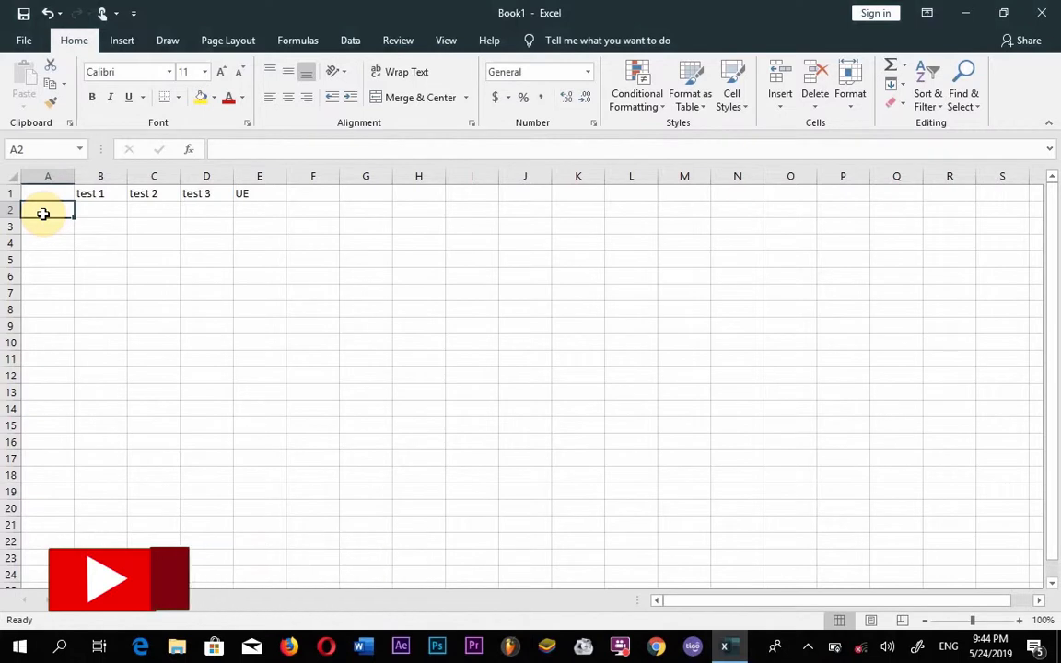
text(AS)
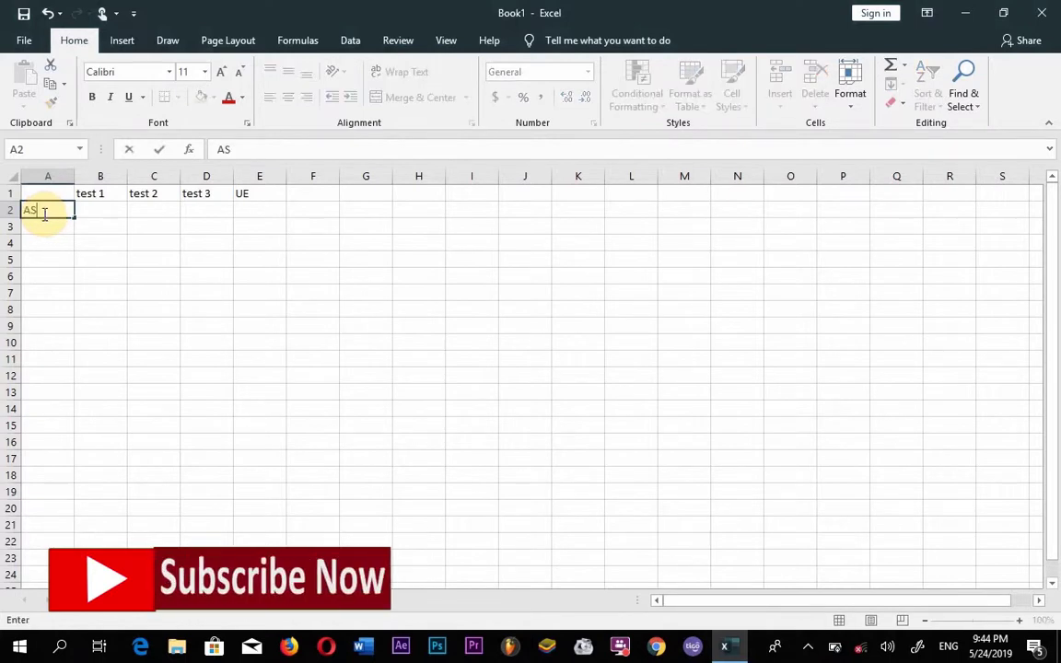
text(HA)
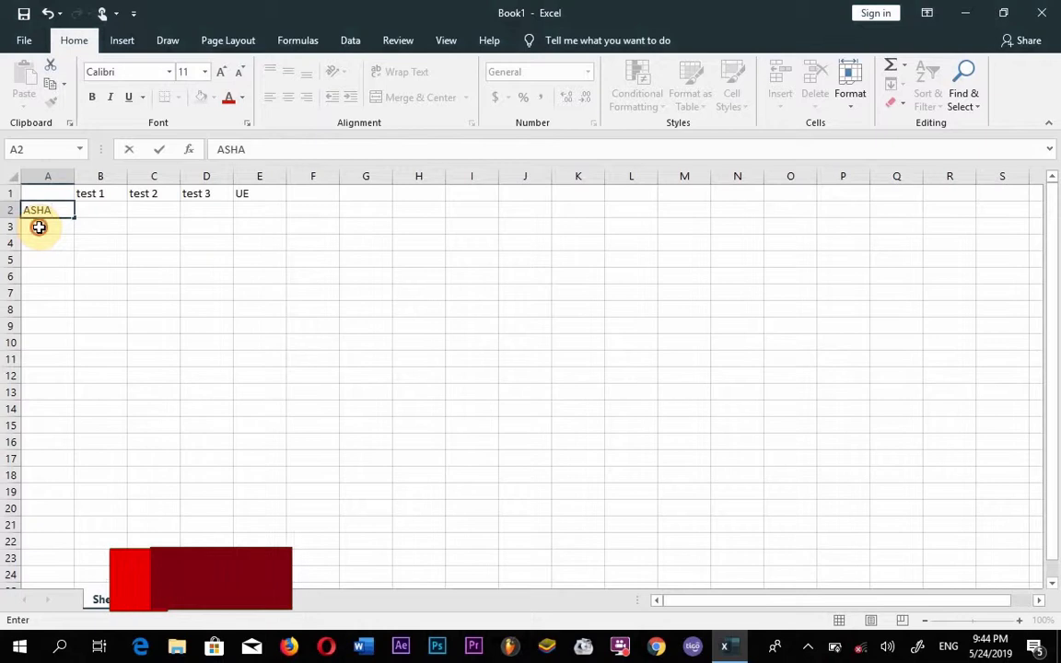
click(37, 225)
text(ASHA)
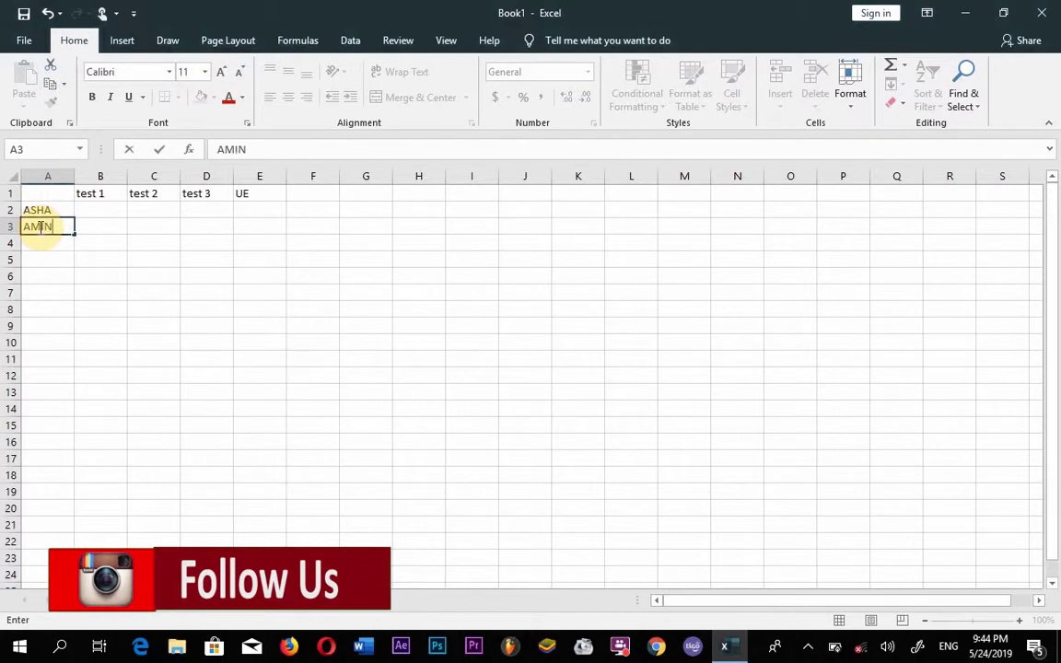
text(A)
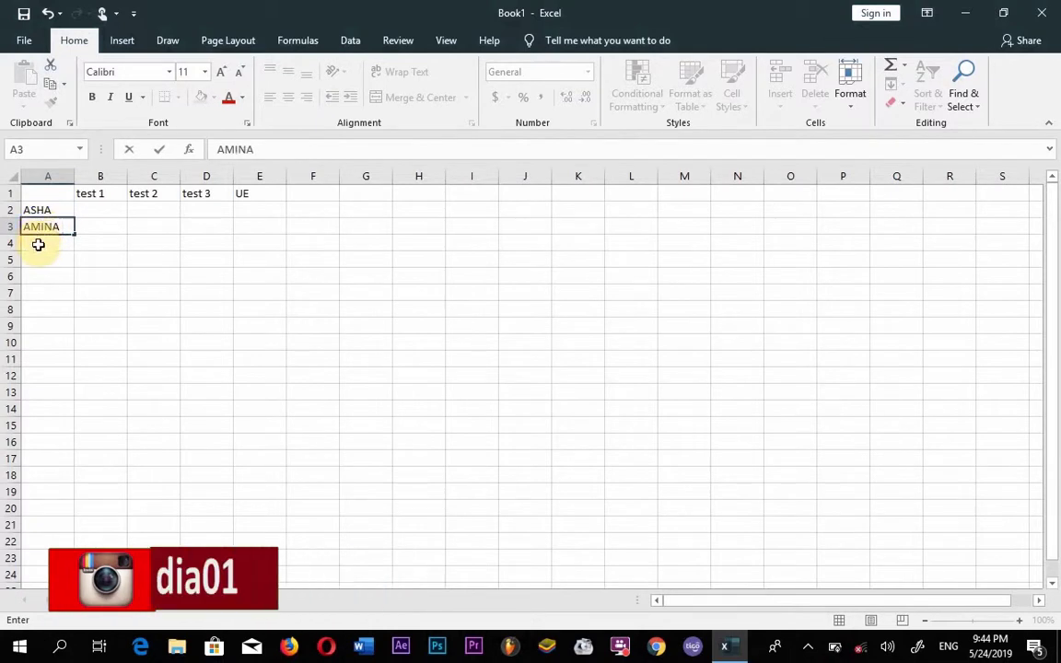
click(38, 244)
text(ALLI)
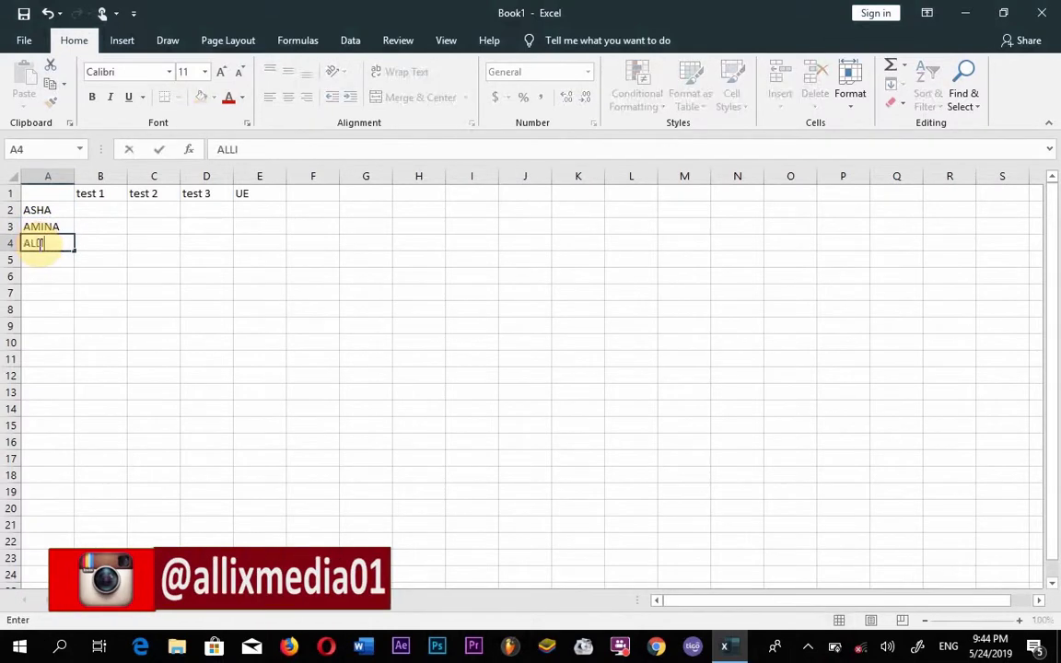
text(X)
- Enter "MEDIA" in cell A5 and two more people's first names in capitals in cells A6 and A7
click(35, 260)
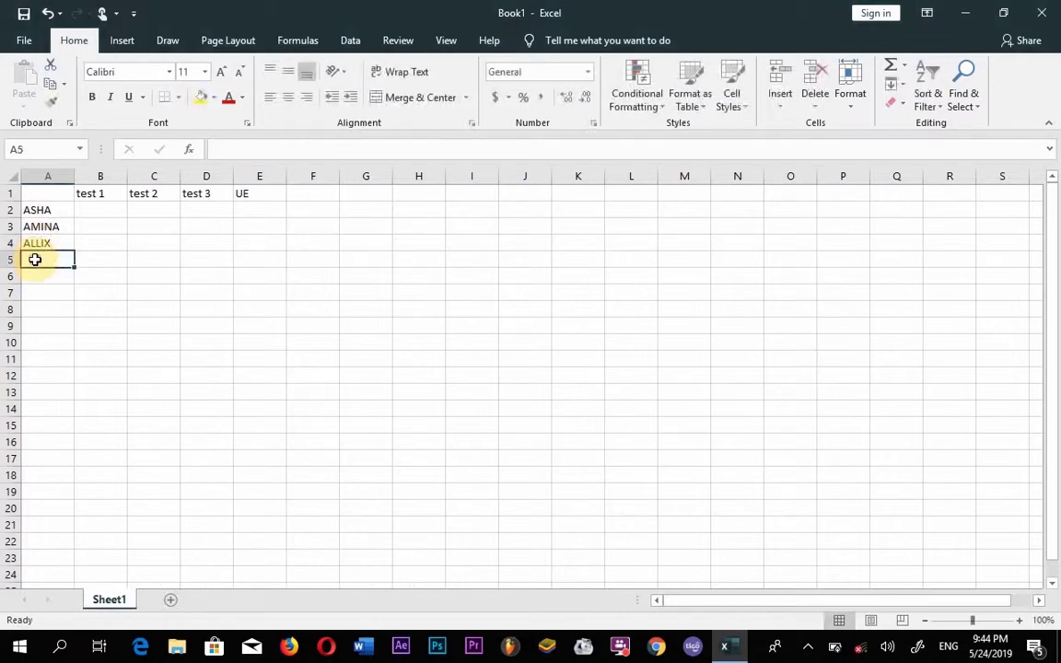
text(MEDI)
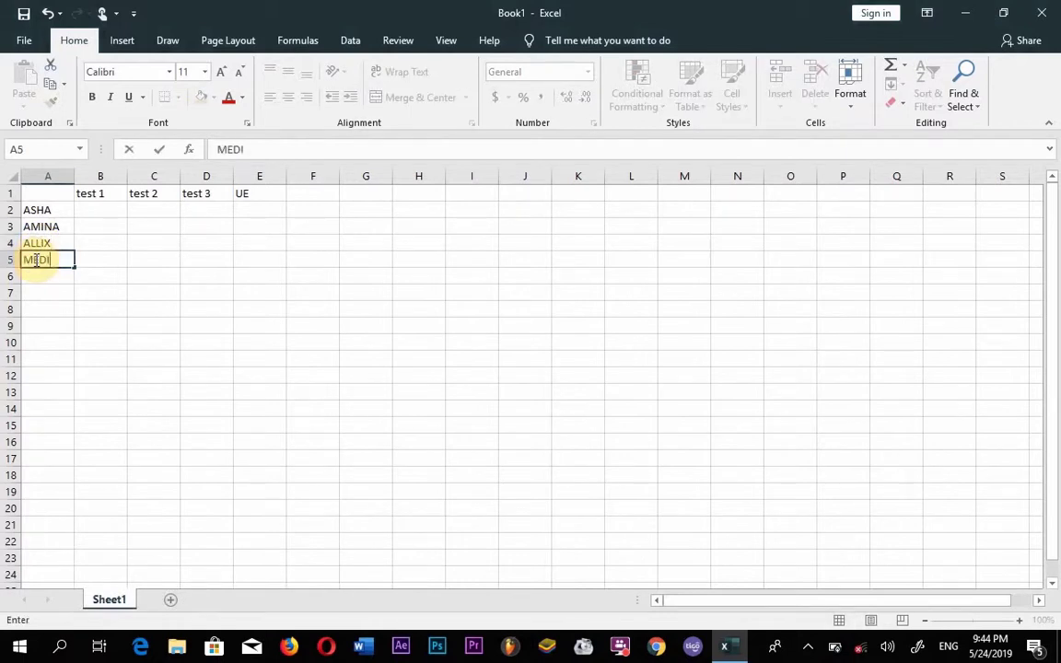
text(A)
click(41, 276)
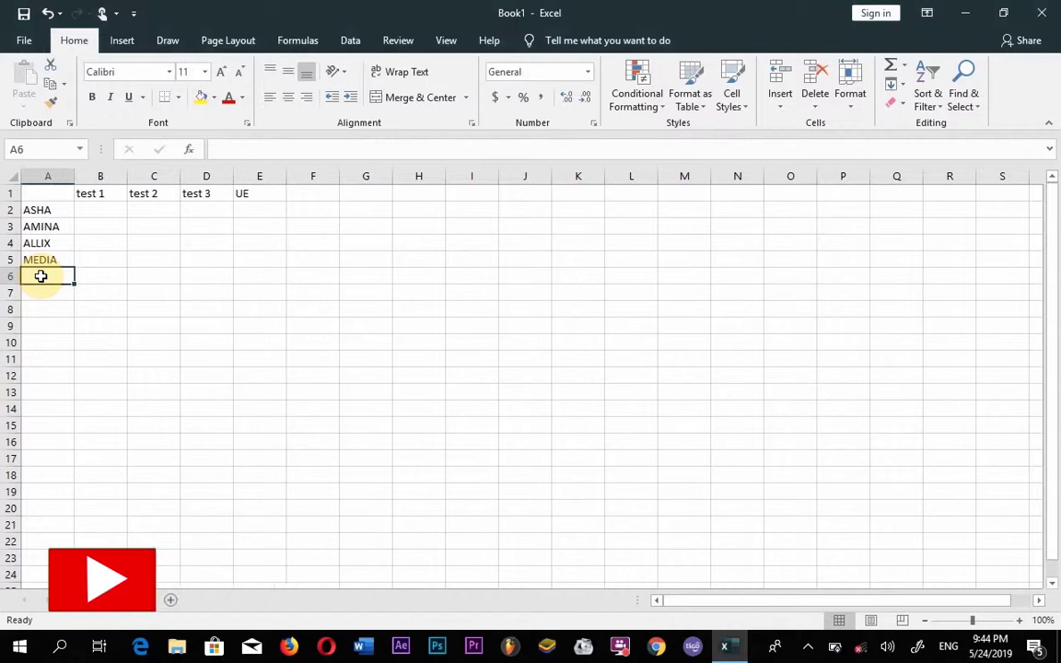
text(JOEL)
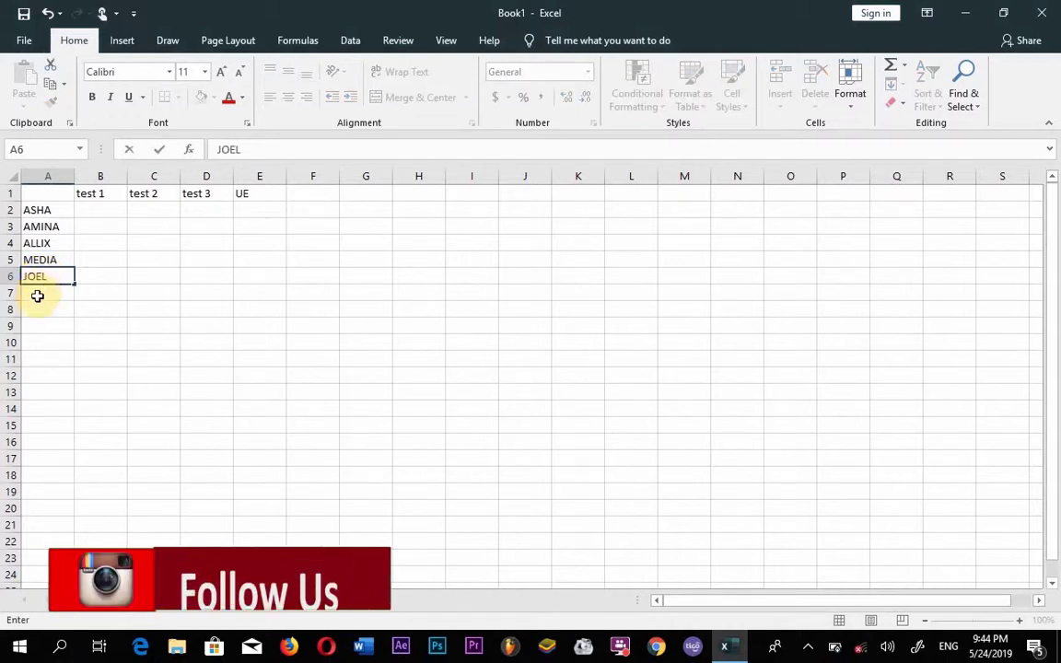
click(37, 295)
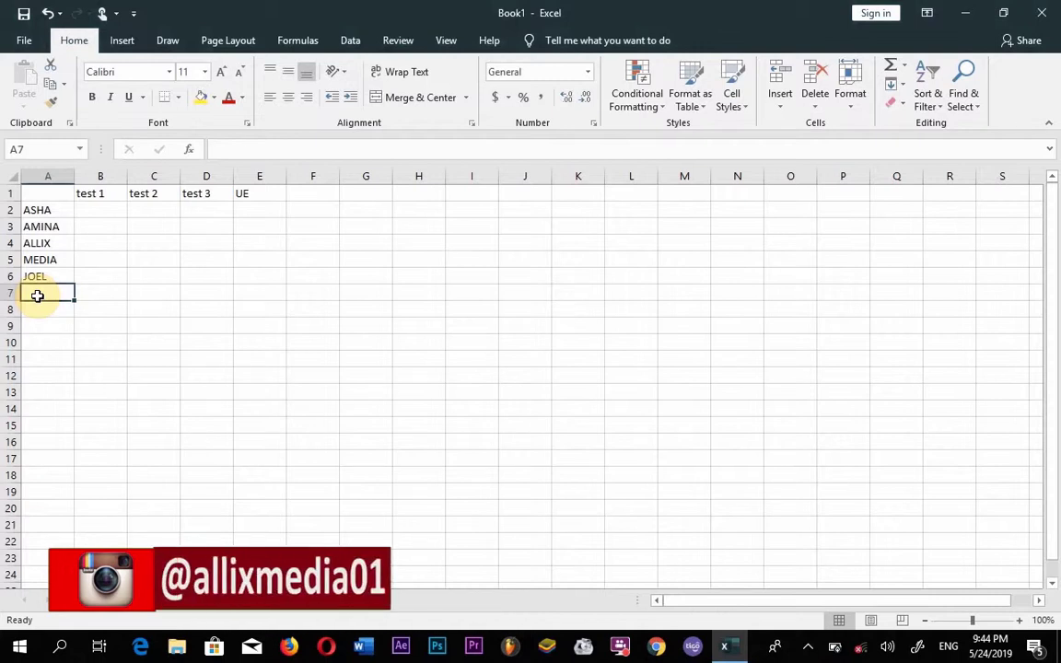
text(JOHN)
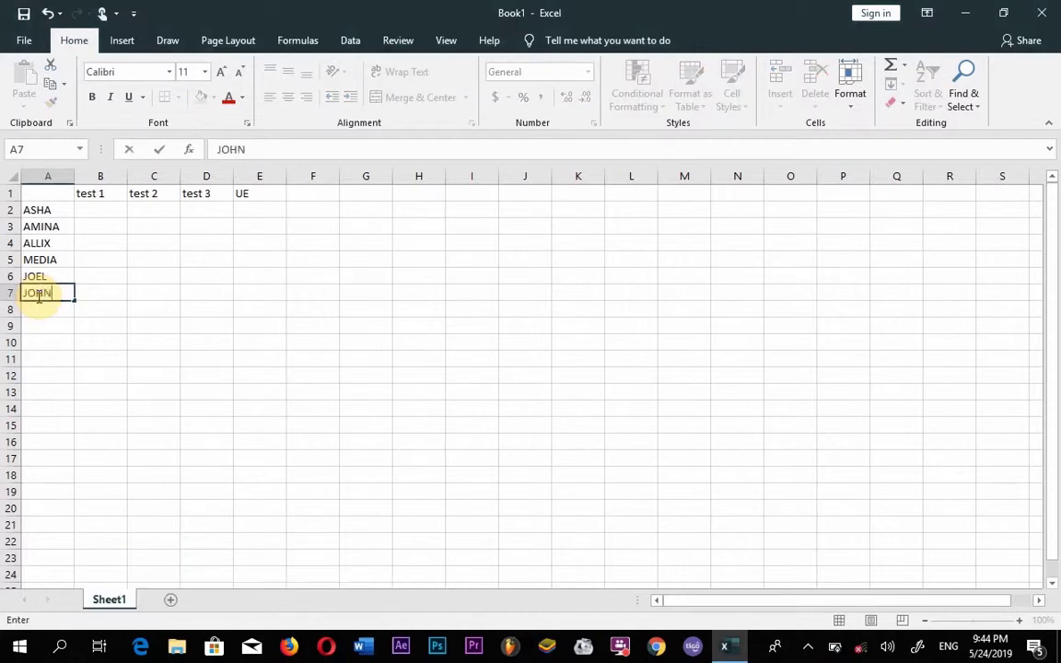
- Enter the test 1 scores 10, 43 and 70 in cells B2, B3 and B4
click(88, 210)
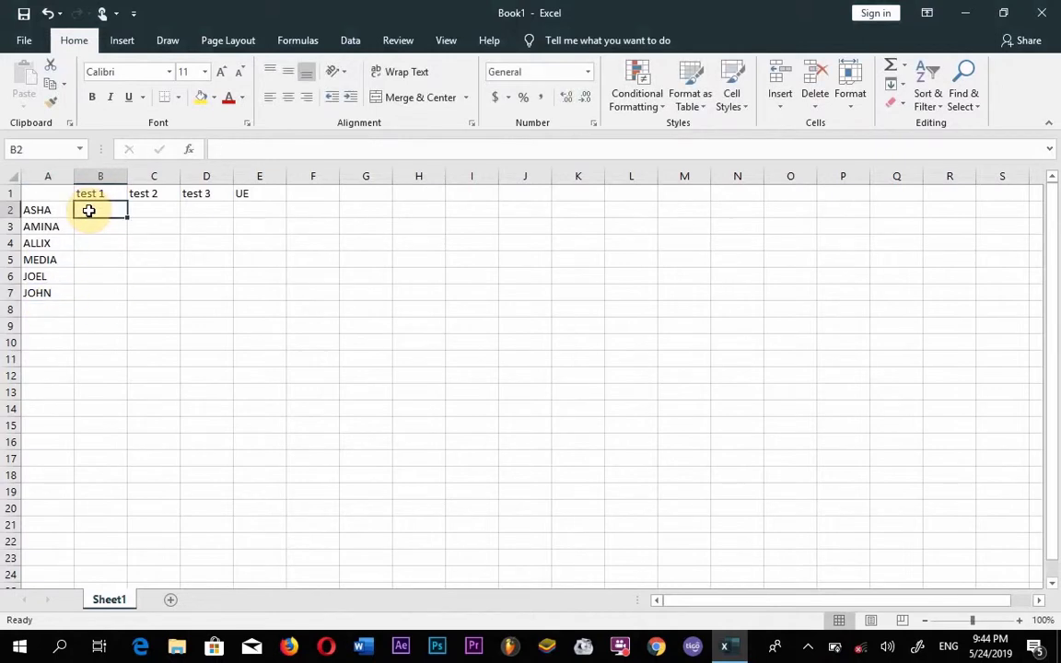
text(10)
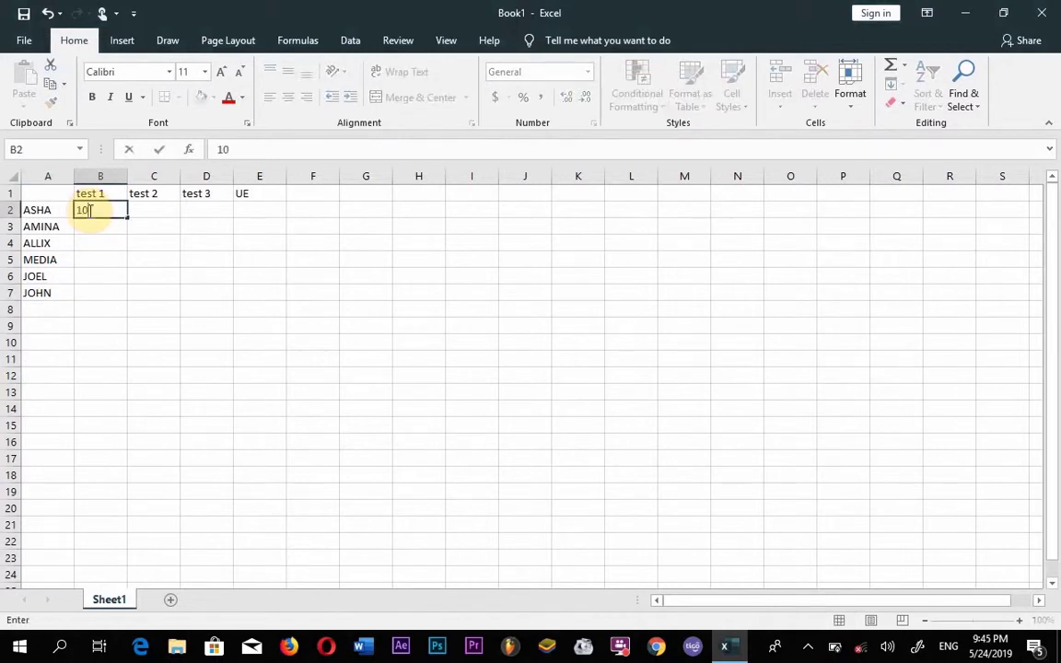
click(96, 227)
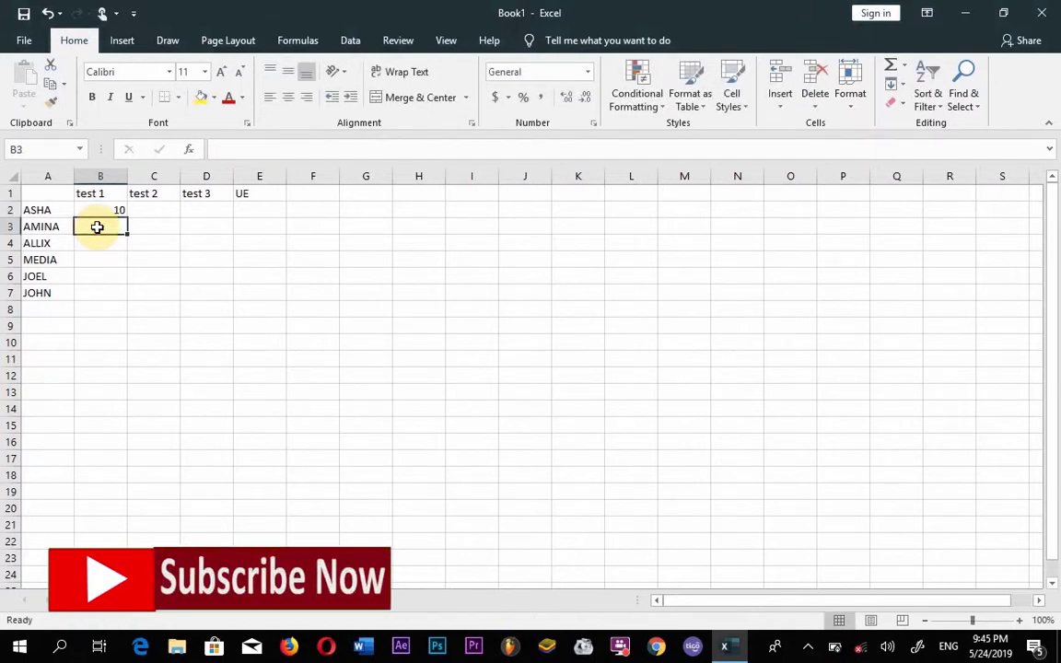
text(43)
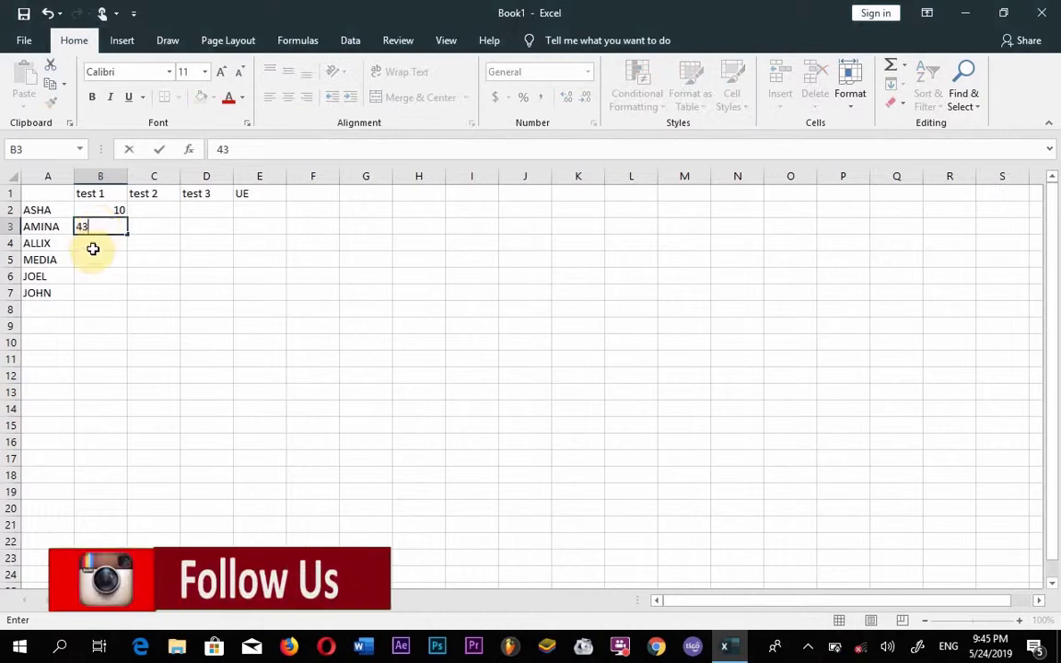
click(93, 248)
text(70)
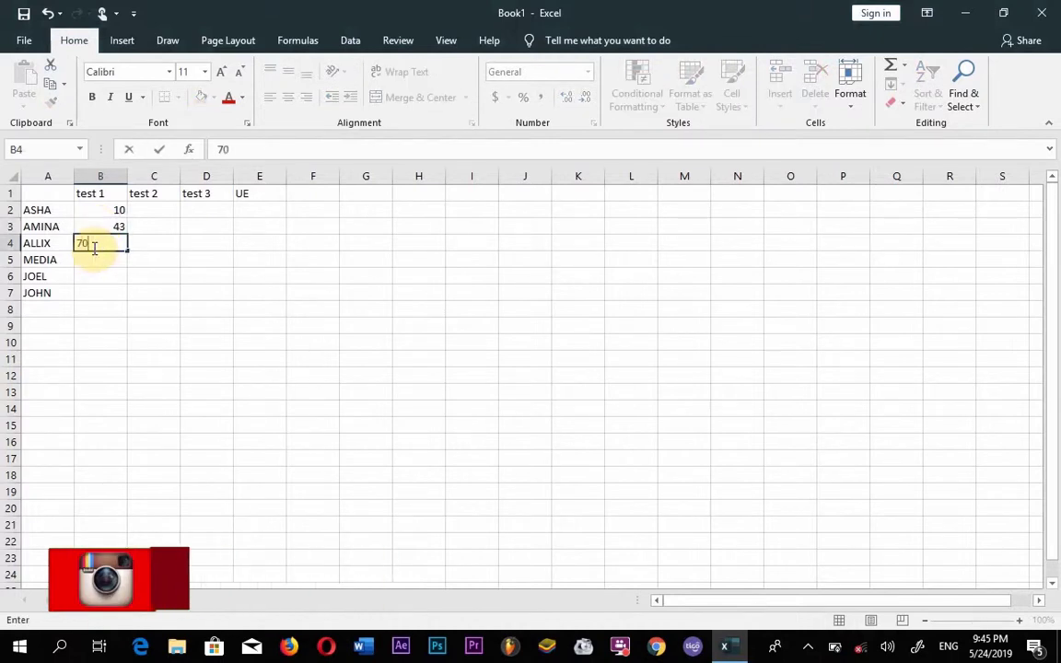
- Enter the test 1 scores 80, 56 and 76 in cells B5, B6 and B7
click(91, 263)
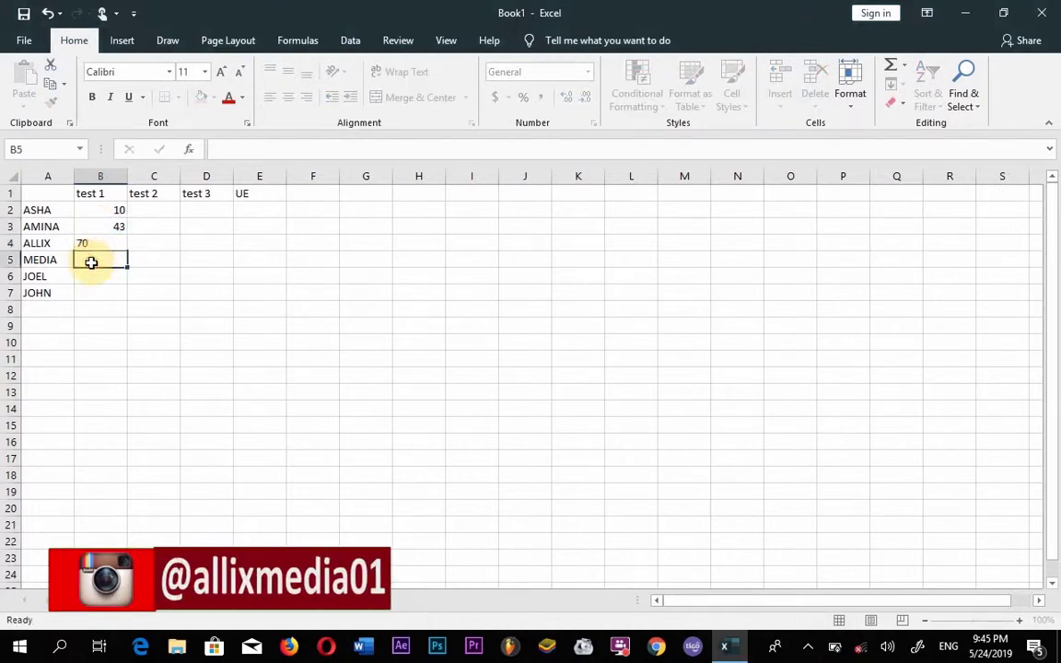
text(80)
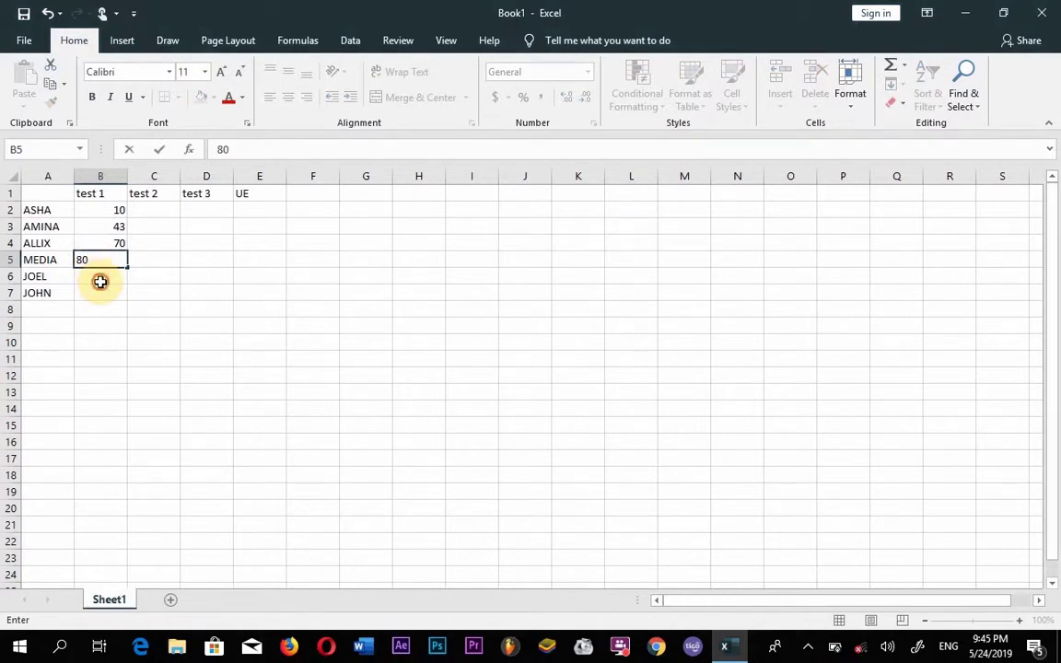
click(101, 281)
text(5)
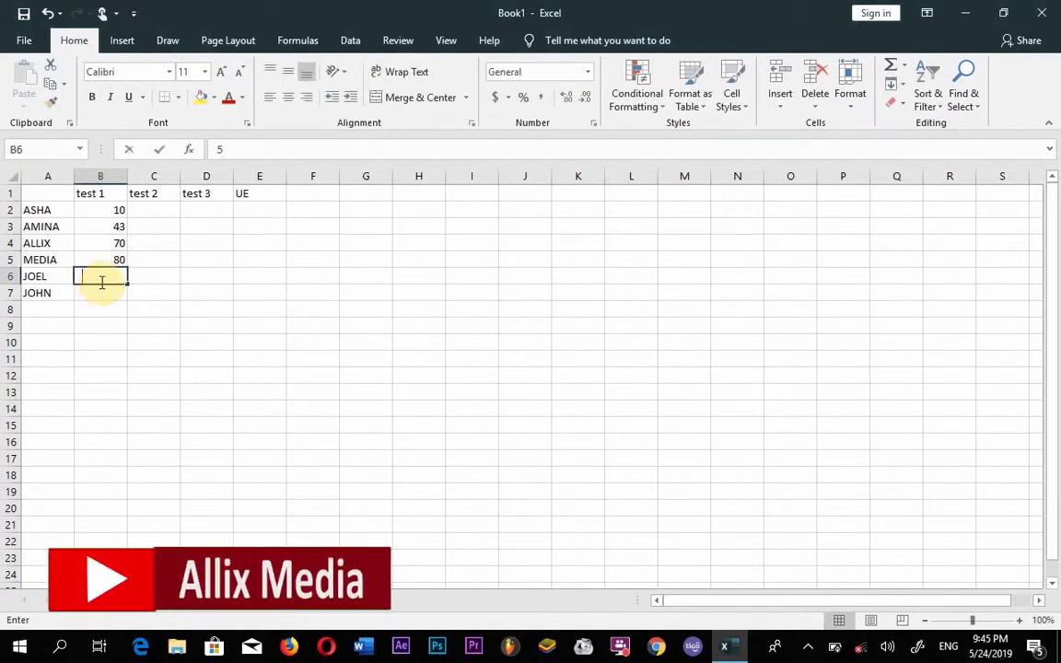
text(6)
click(98, 294)
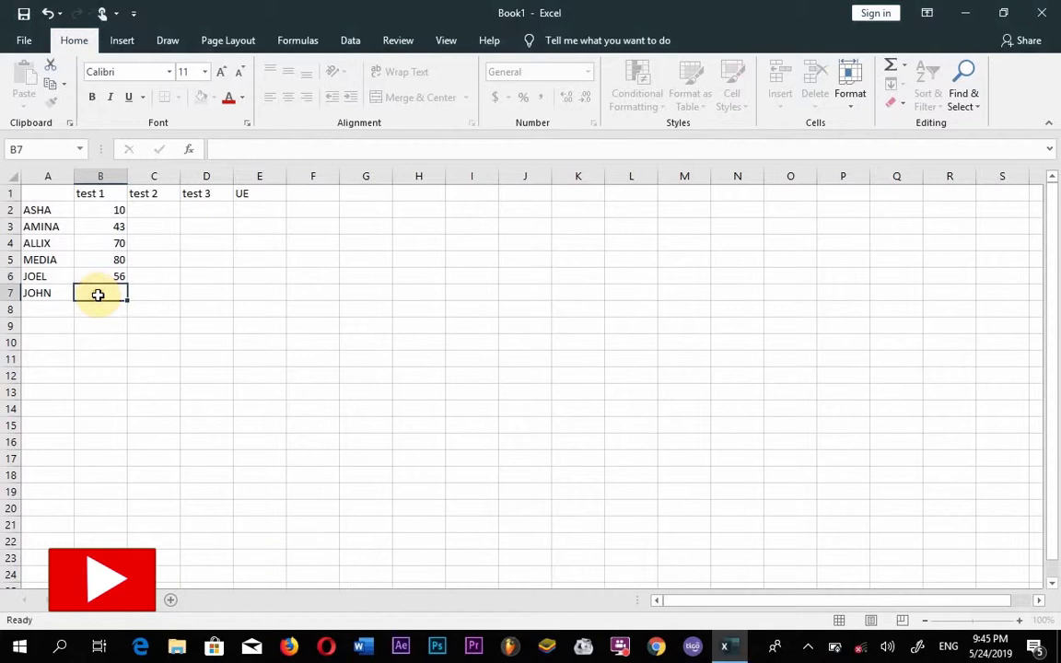
text(76)
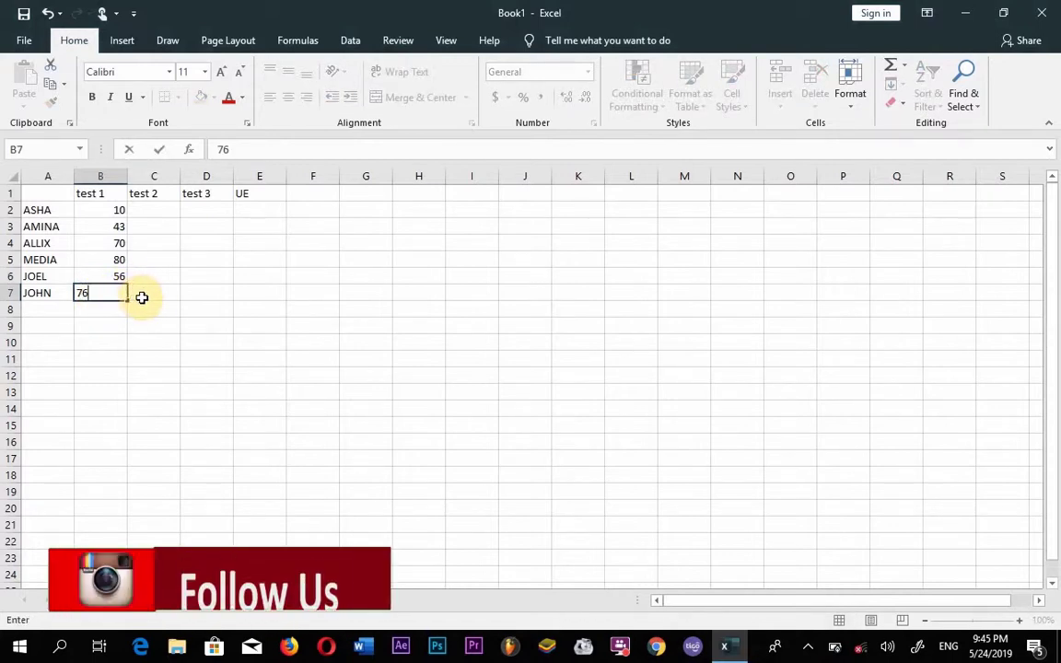
click(145, 298)
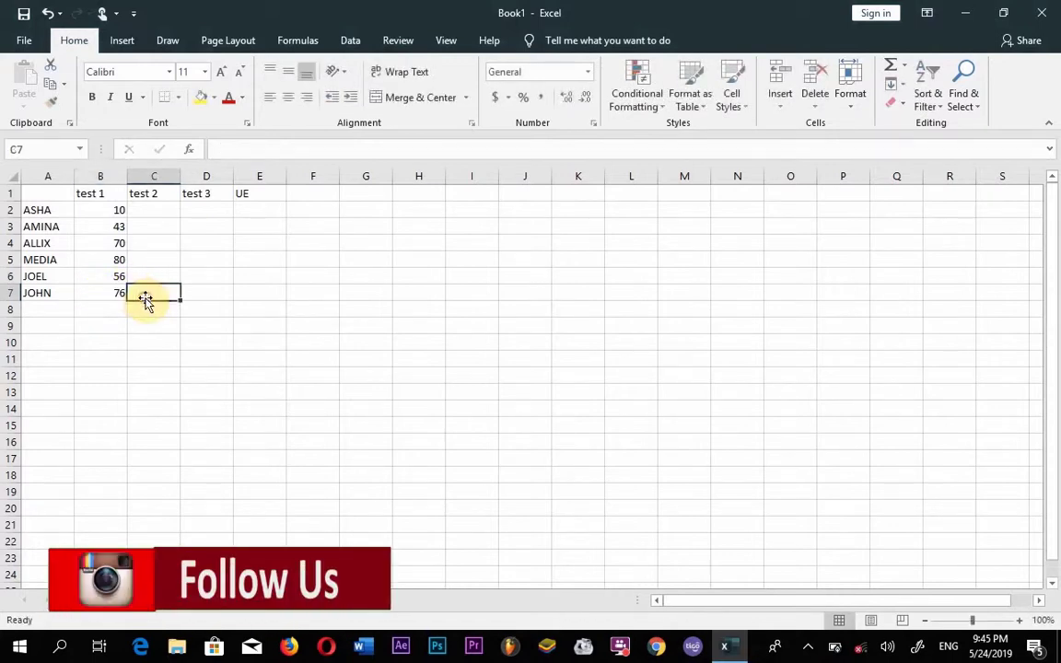
- Enter the test 2 scores 56, 76 and 87 in cells C2, C3 and C4
click(146, 211)
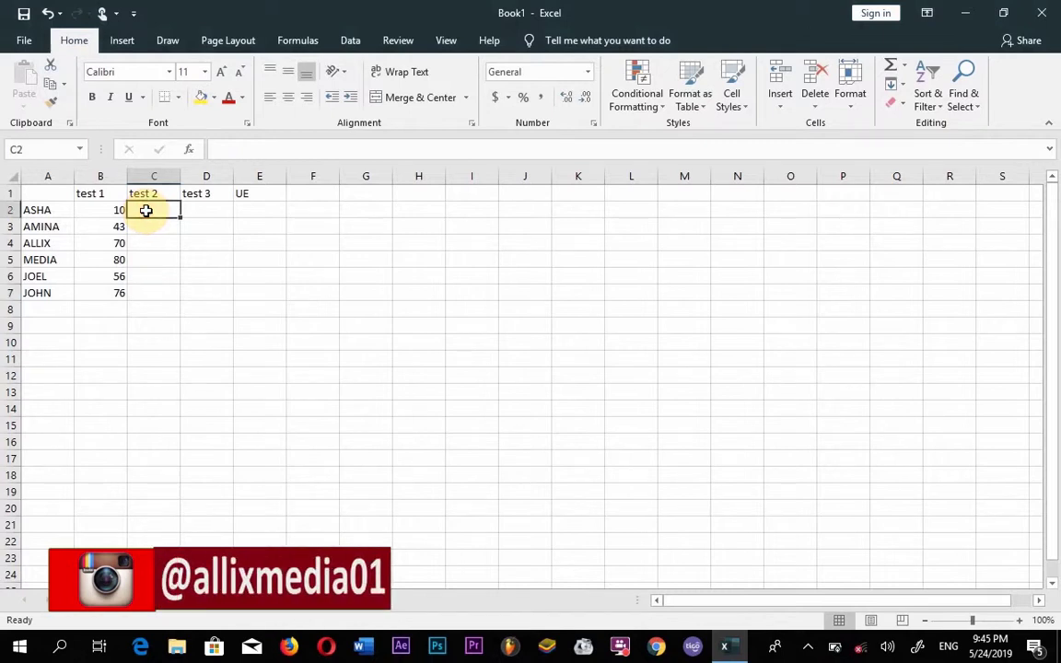
text(56)
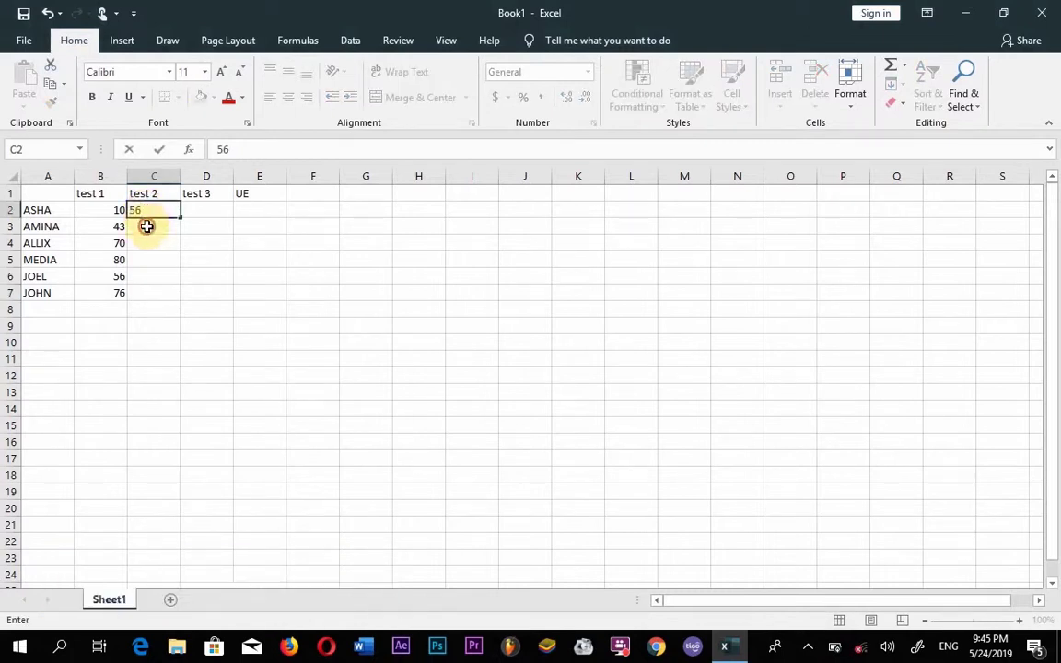
click(146, 226)
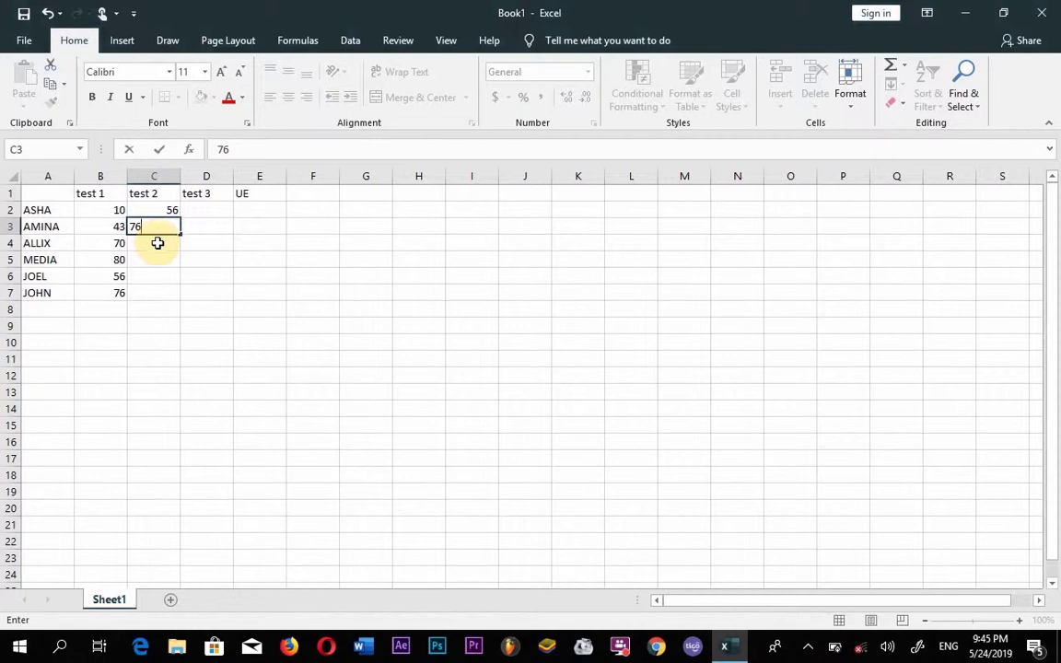
click(158, 242)
text(876)
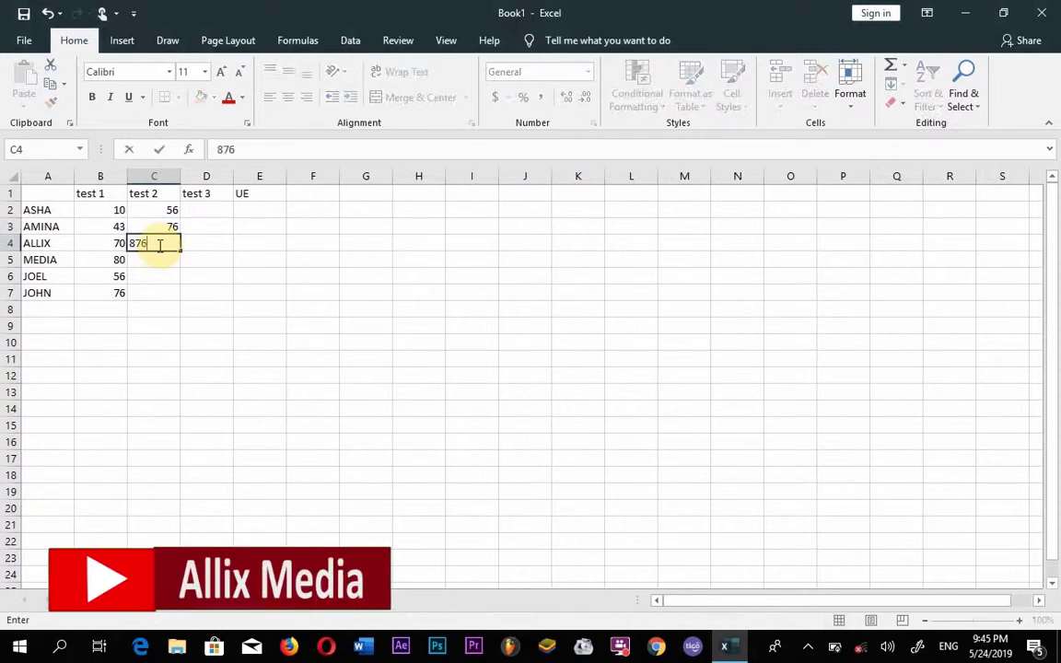
key(BackSpace)
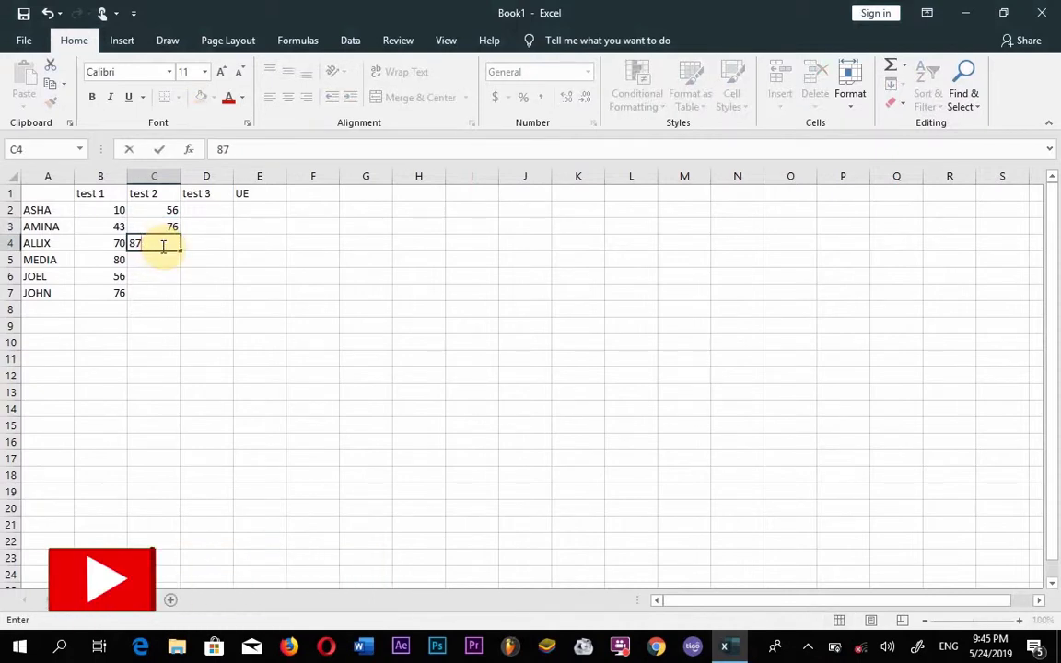
- Enter the test 2 scores 98 in cell C5, 98 in cell C7 and 89 in cell C6
click(159, 260)
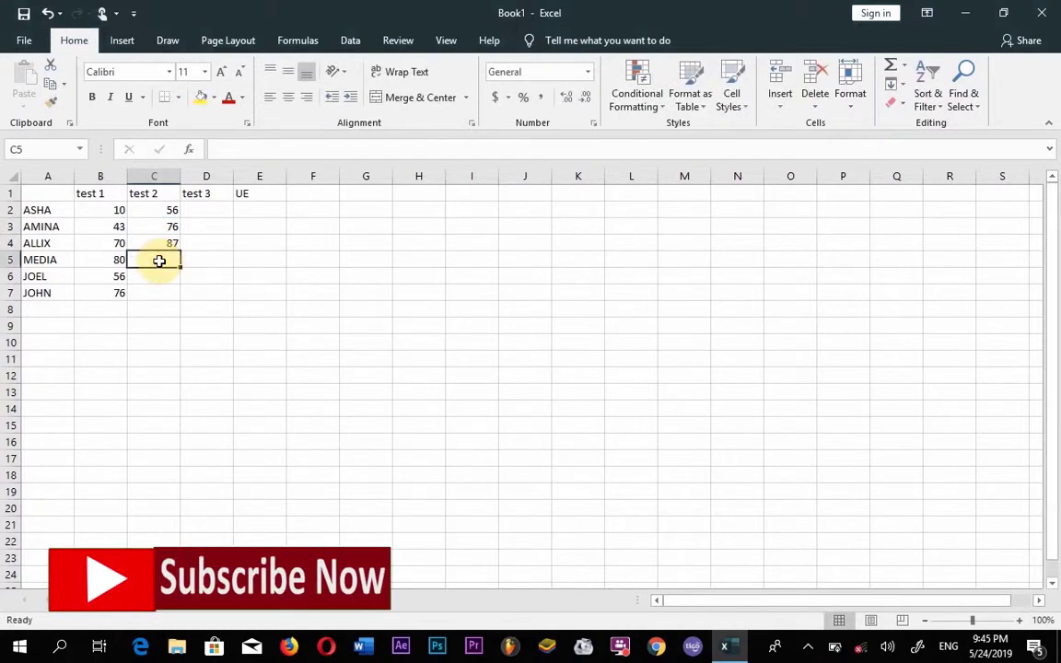
text(98)
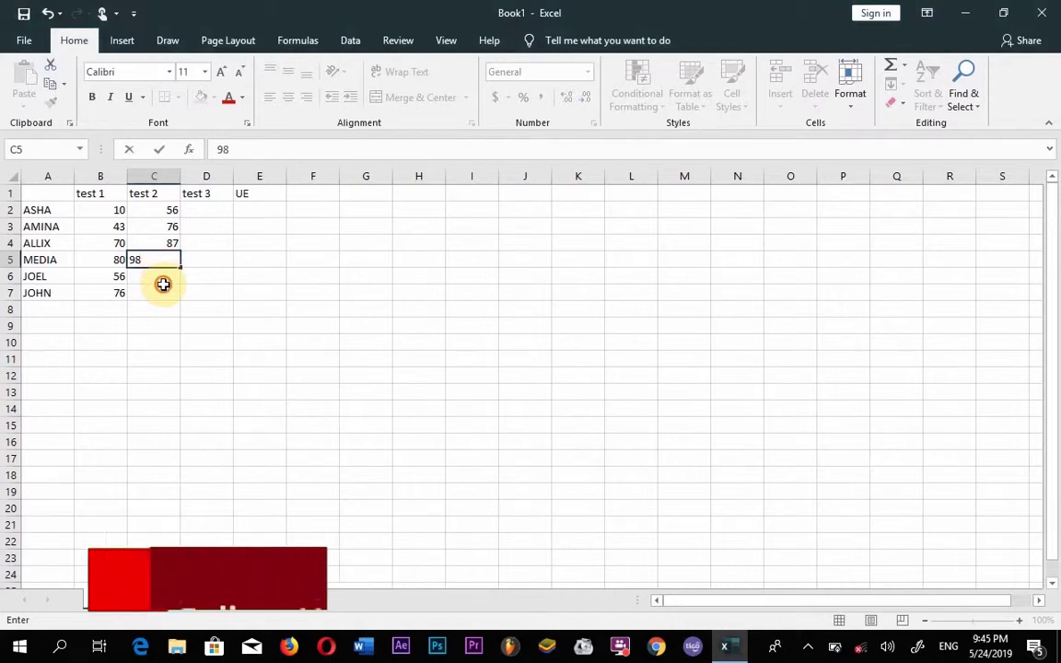
click(164, 285)
text(98)
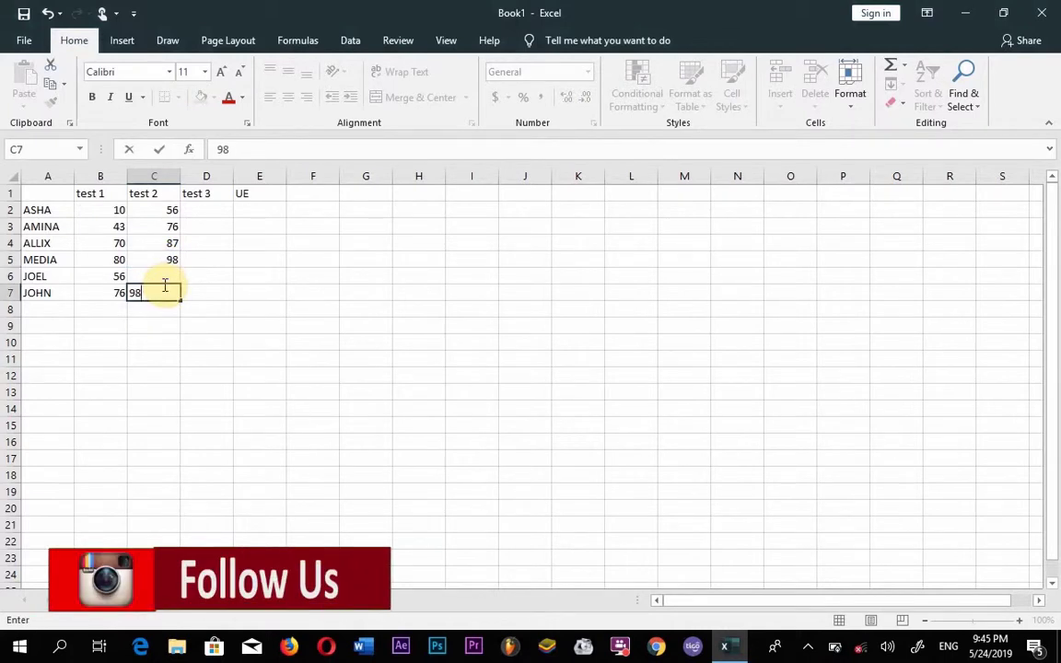
click(166, 276)
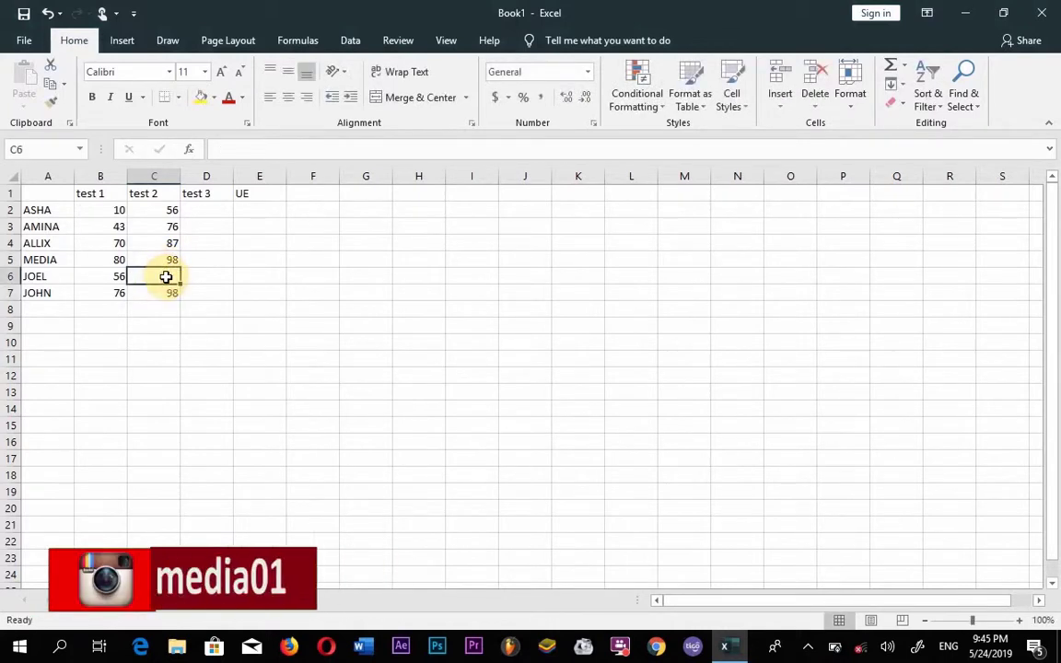
text(89)
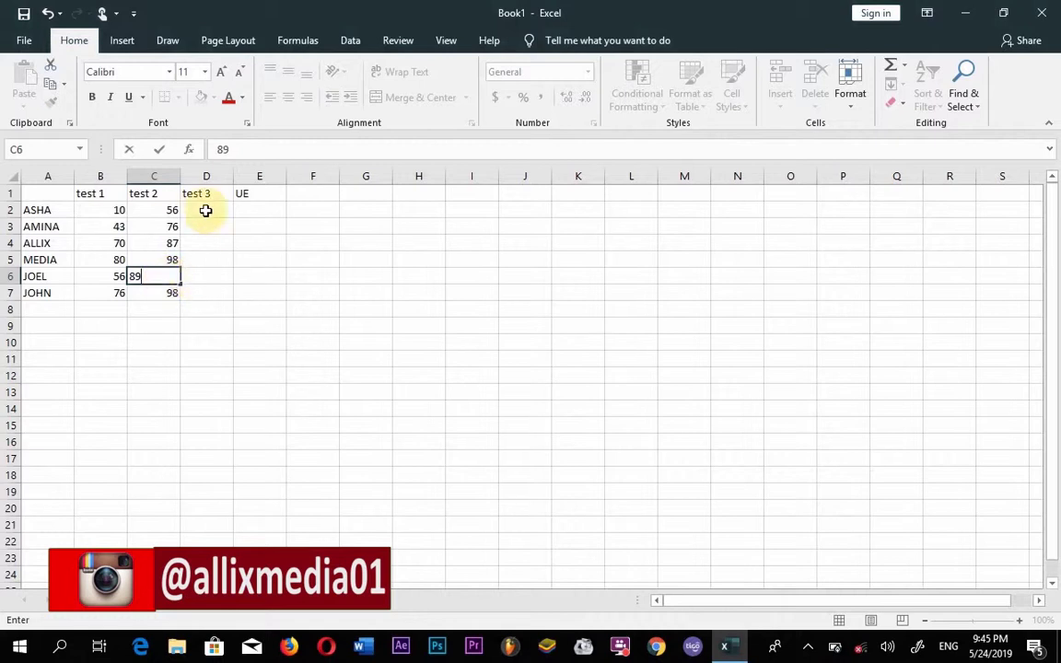
- Enter the test 3 scores 78, 67 and 98 in cells D2, D3 and D4
click(202, 210)
text(7)
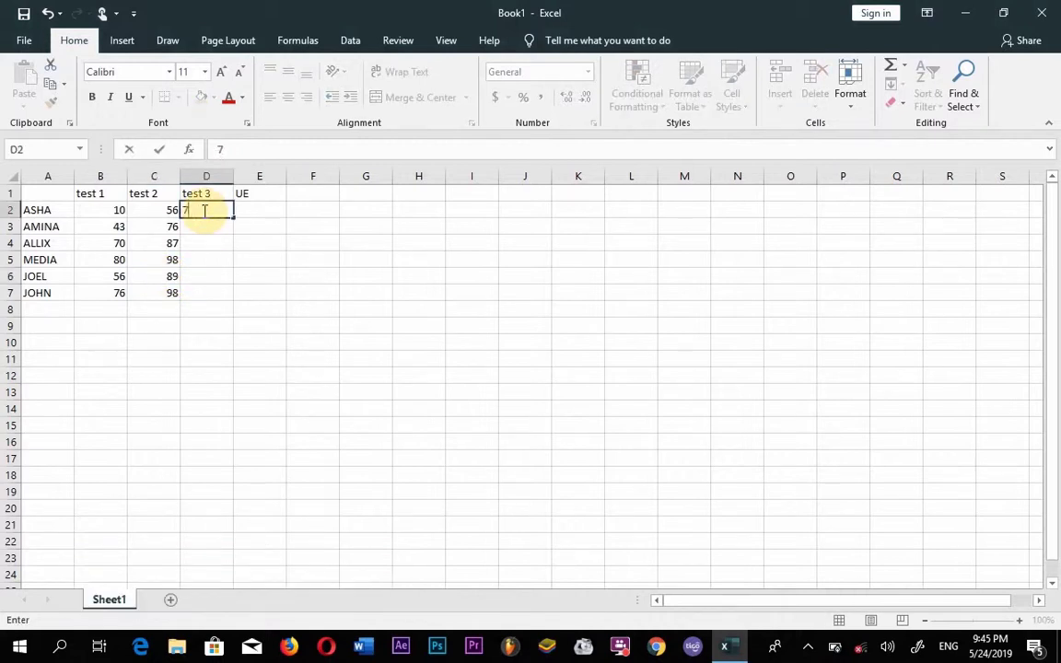
text(8)
click(202, 230)
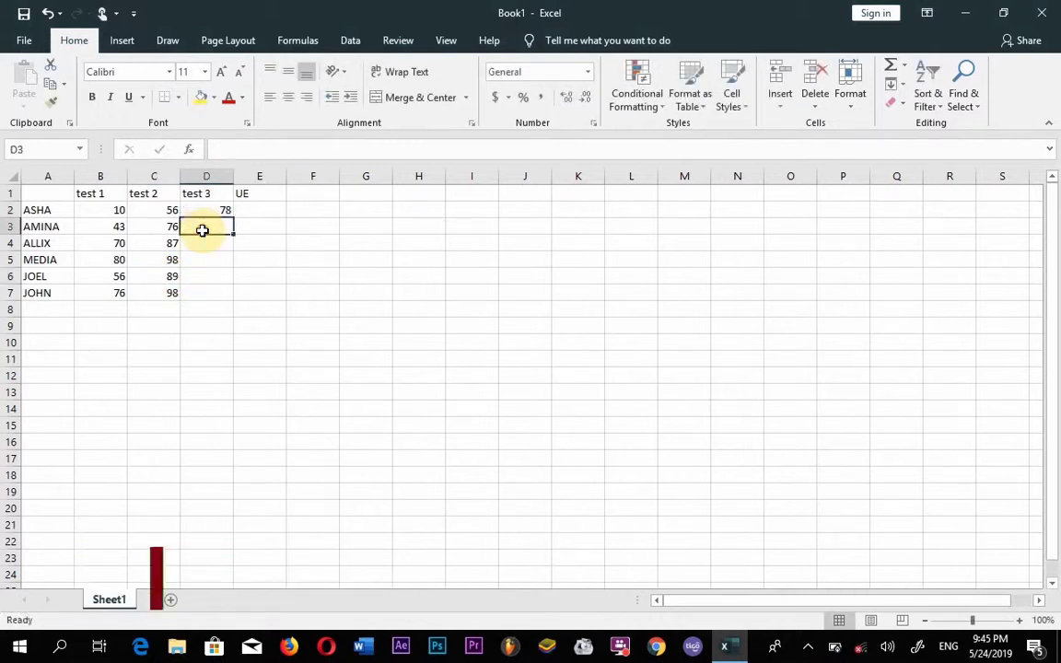
text(67)
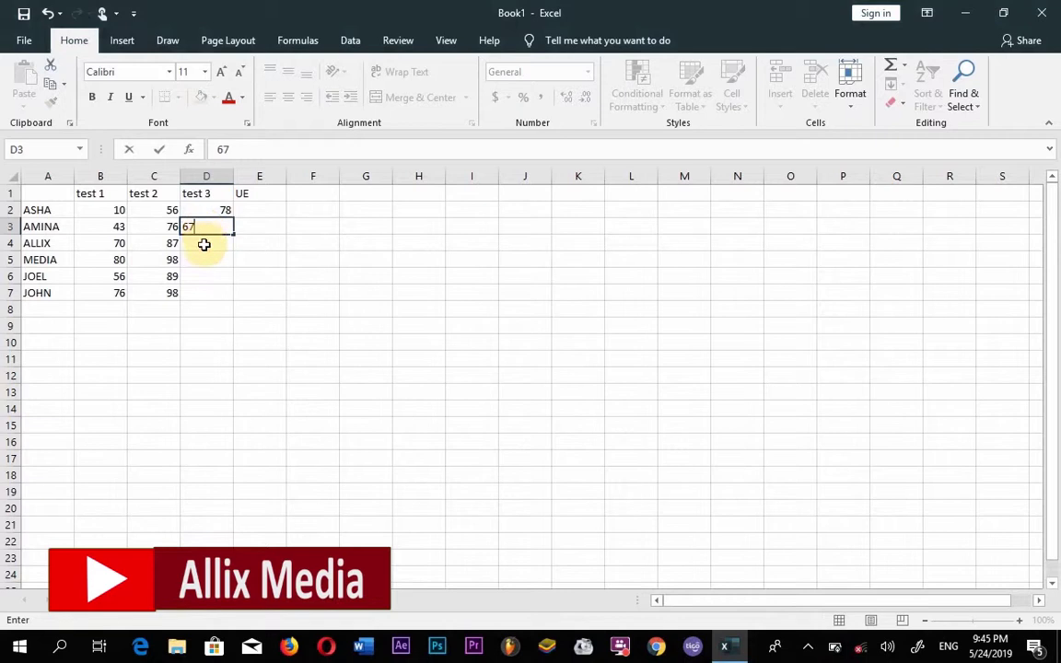
click(205, 243)
text(98)
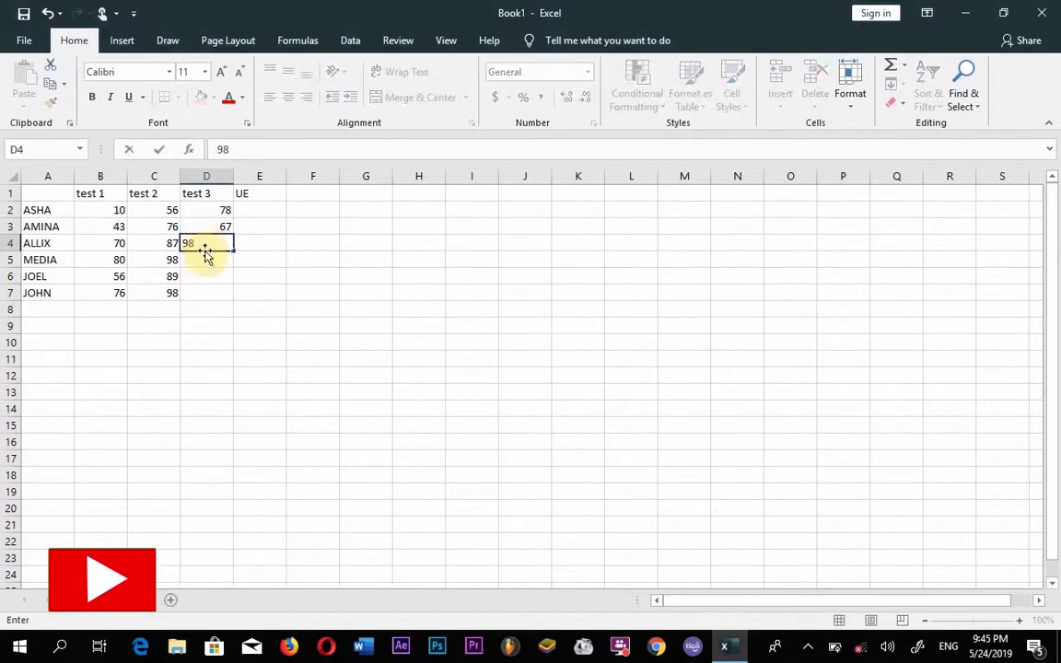
- Enter the test 3 scores 76, 45 and 76 in cells D5, D6 and D7
click(208, 260)
text(76)
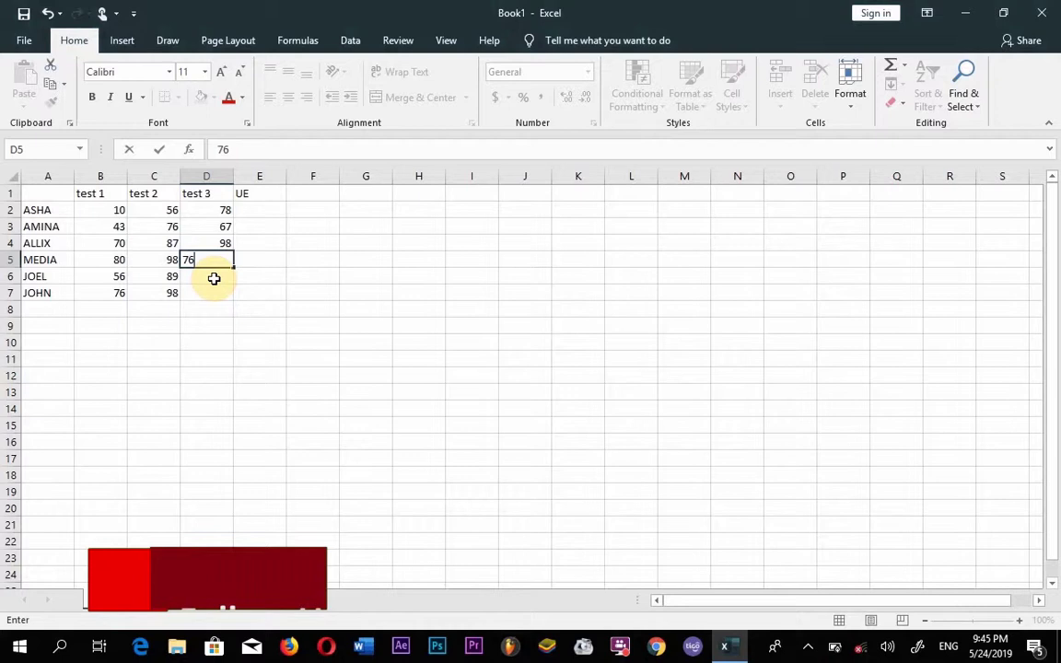
click(214, 277)
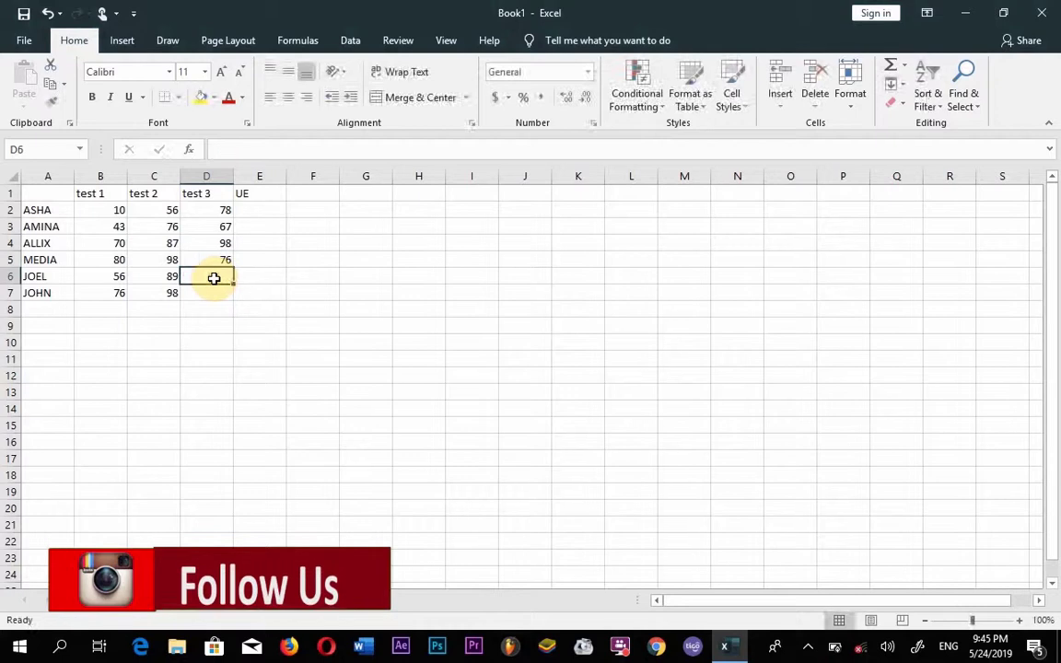
text(45)
click(215, 295)
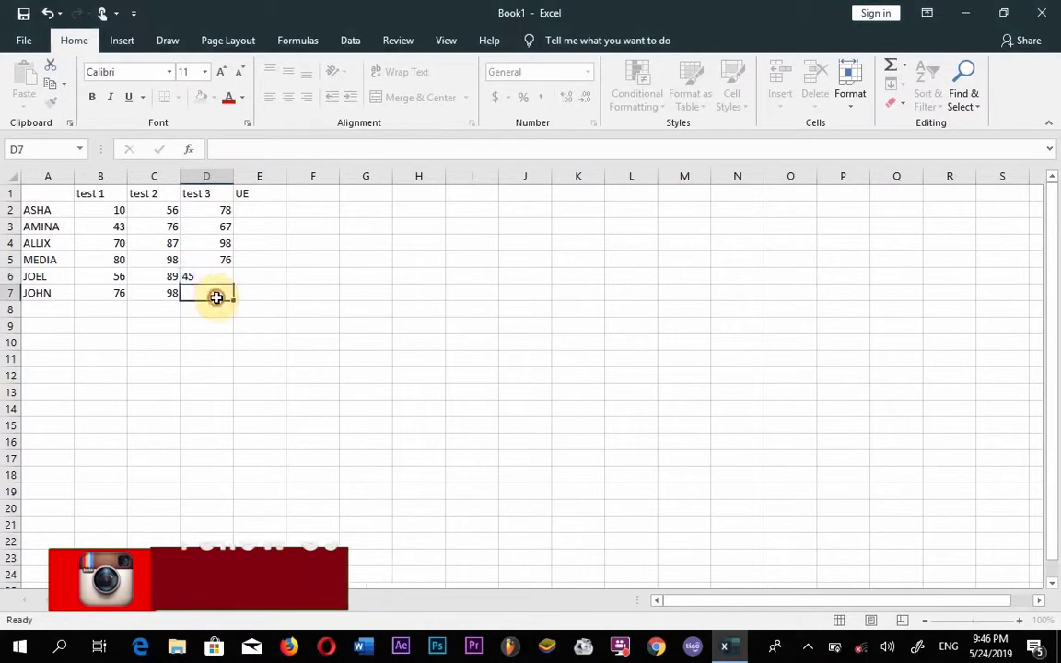
text(76)
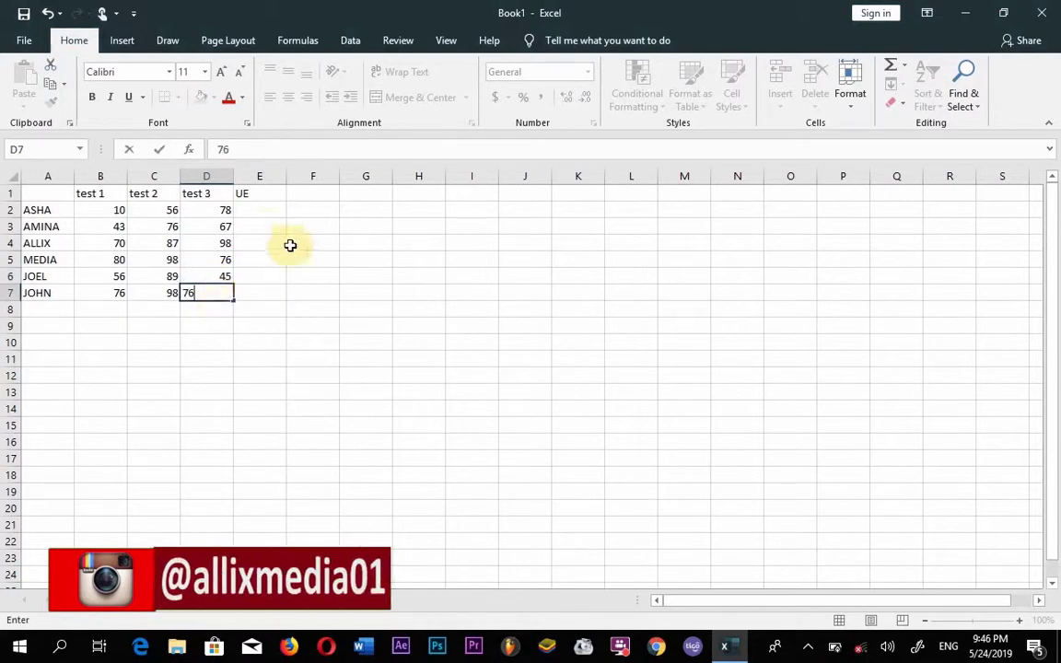
- Enter the UE scores 68, 76 and 34 in cells E2, E3 and E4
click(249, 213)
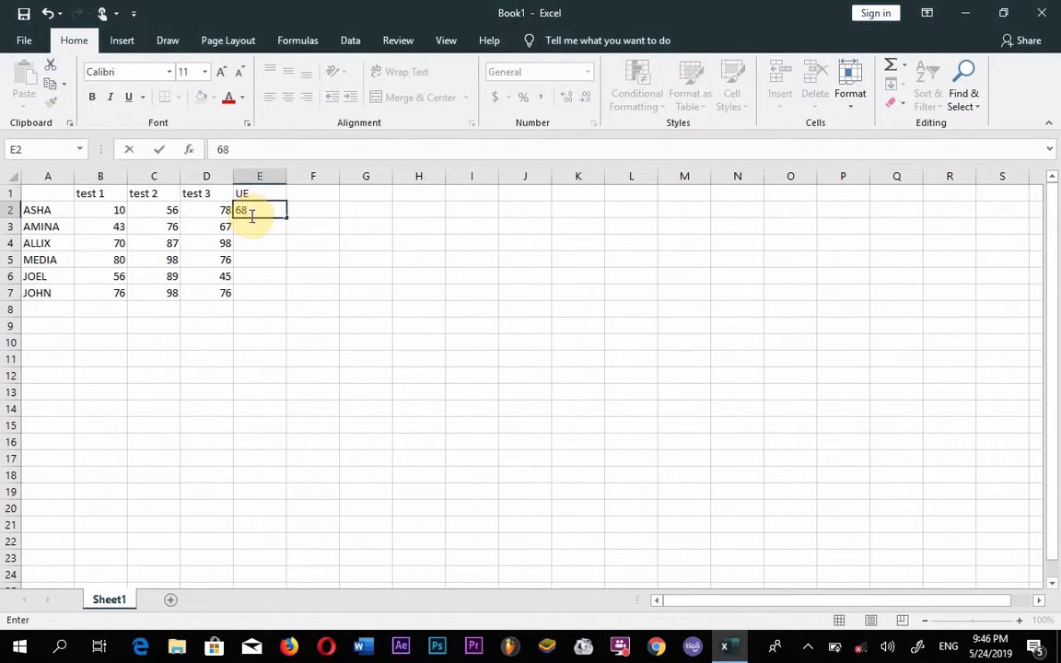
click(257, 228)
text(7)
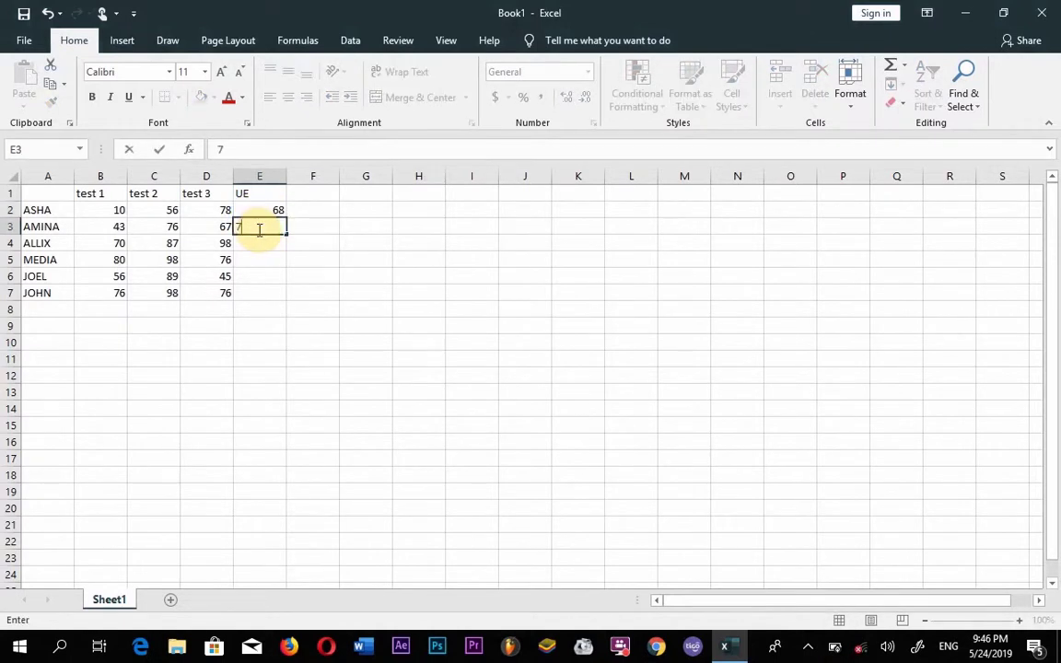
text(6)
click(261, 244)
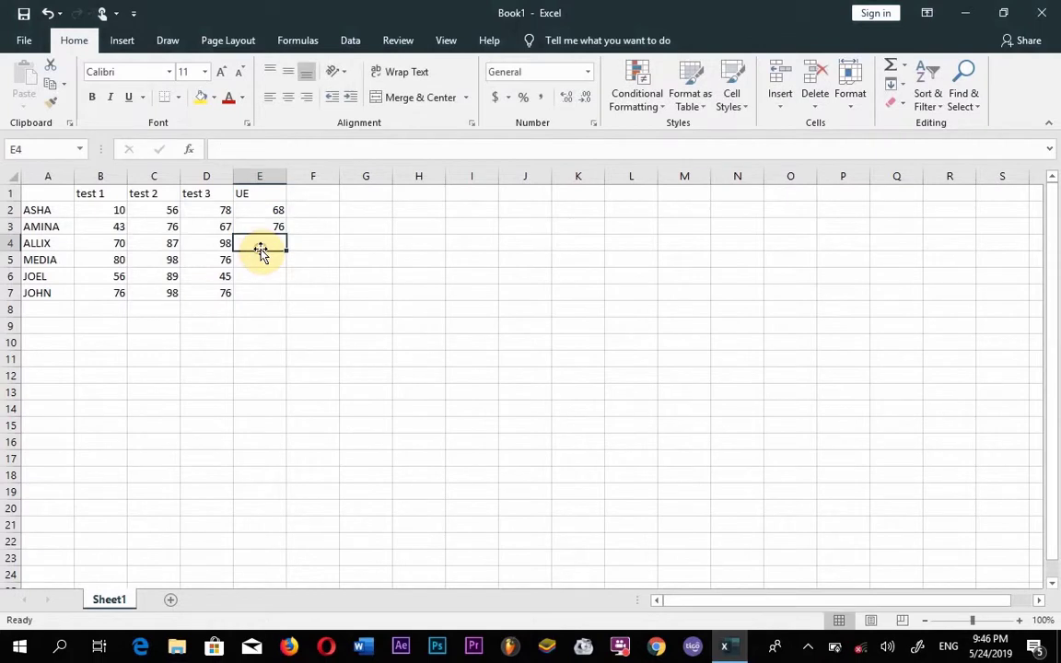
text(34)
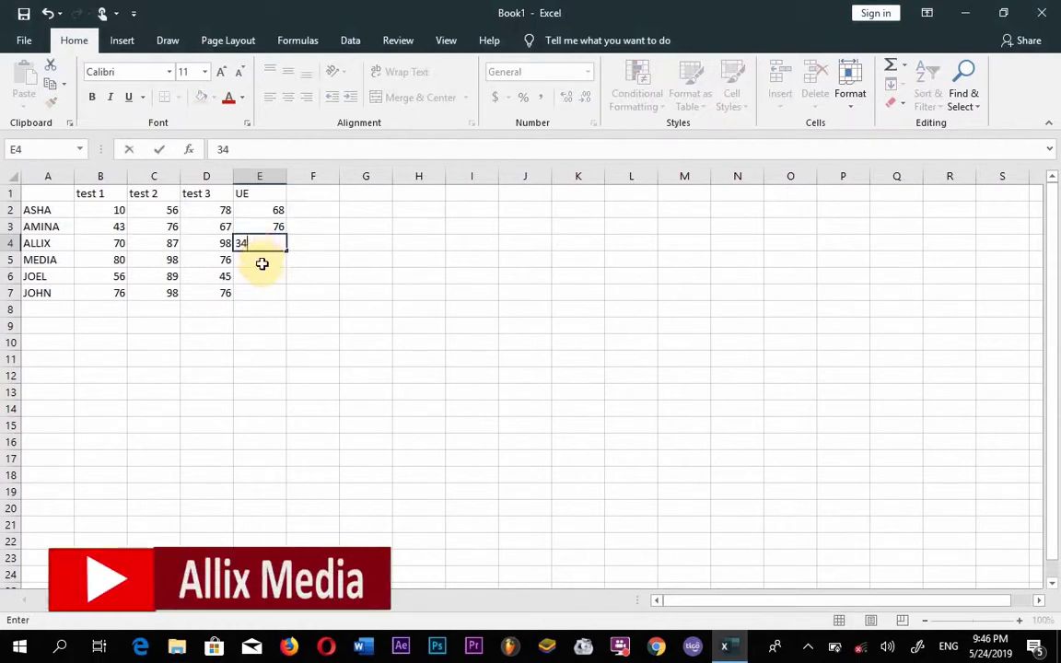
- Enter the UE scores 76, 56 and 54 in cells E5, E6 and E7
click(262, 263)
text(76)
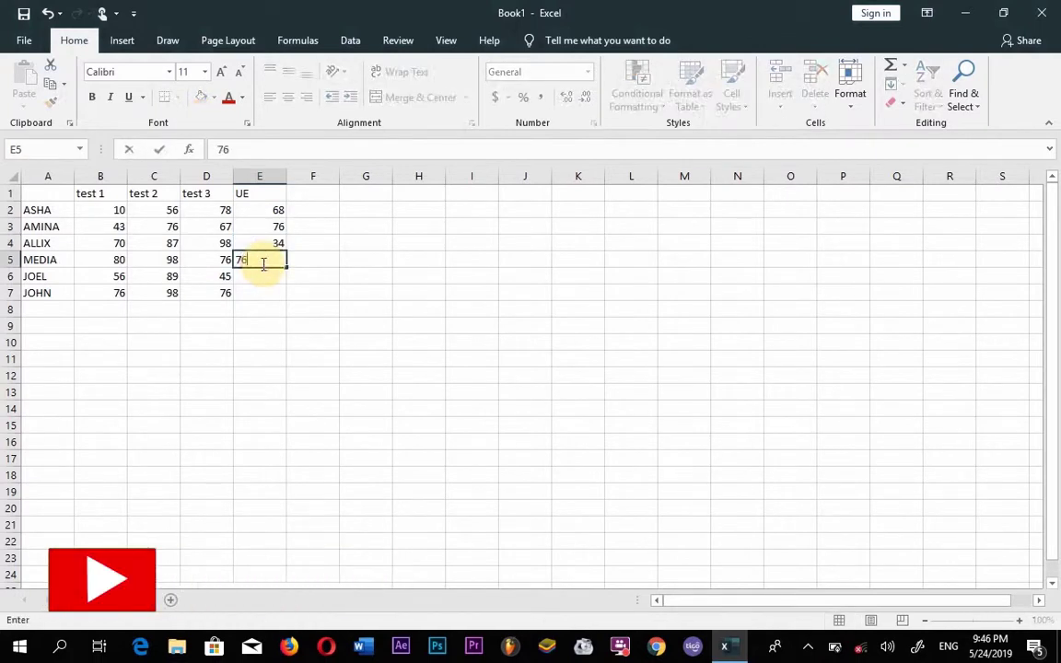
click(267, 280)
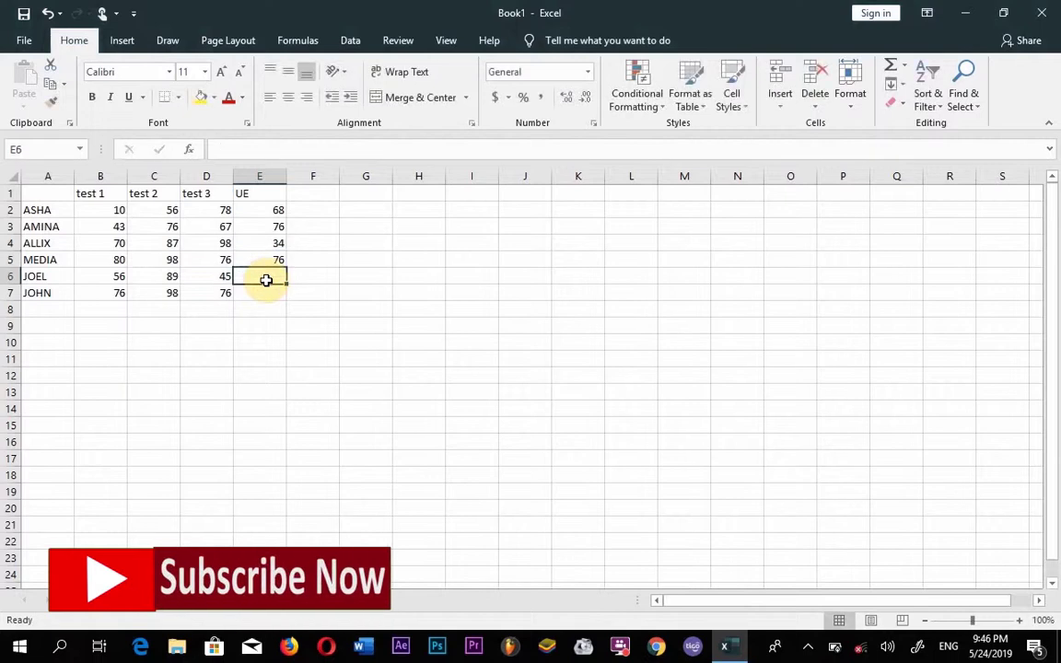
text(56)
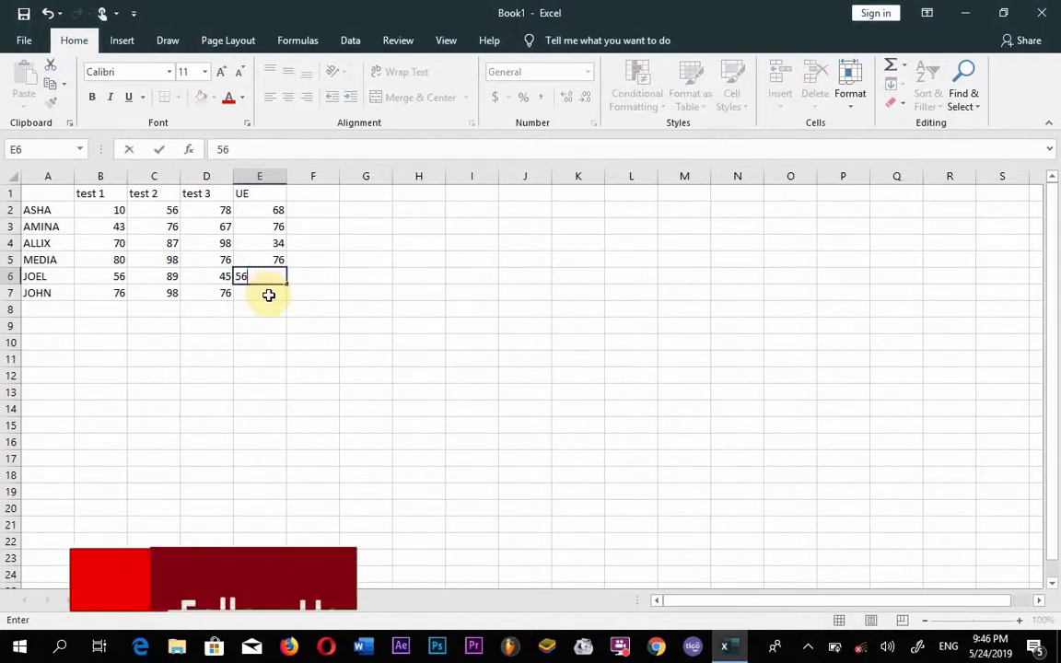
click(269, 299)
text(5)
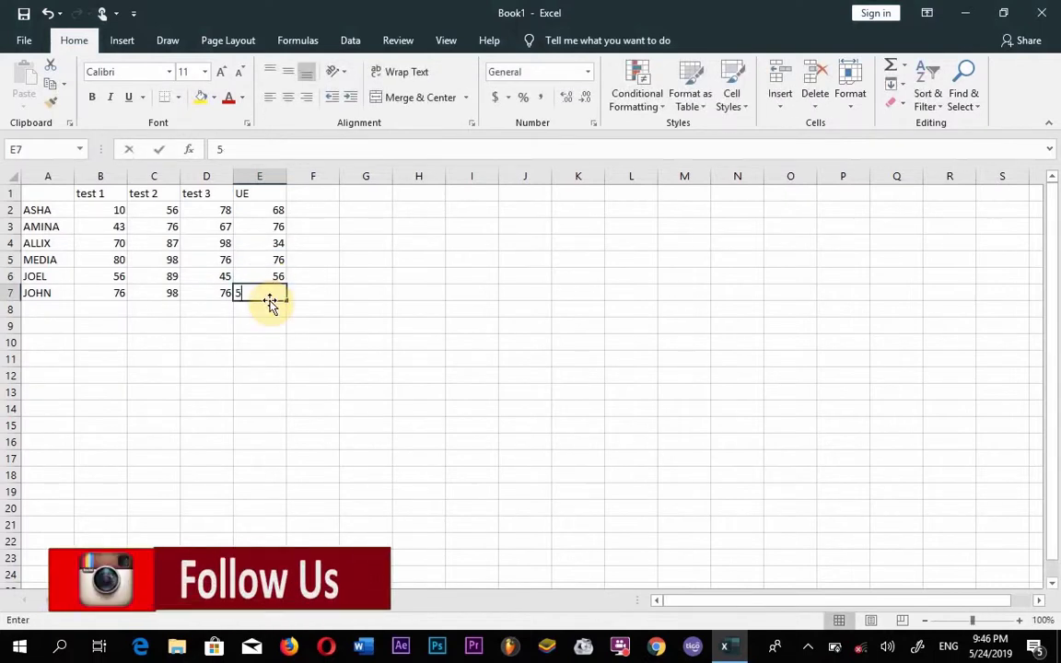
text(4)
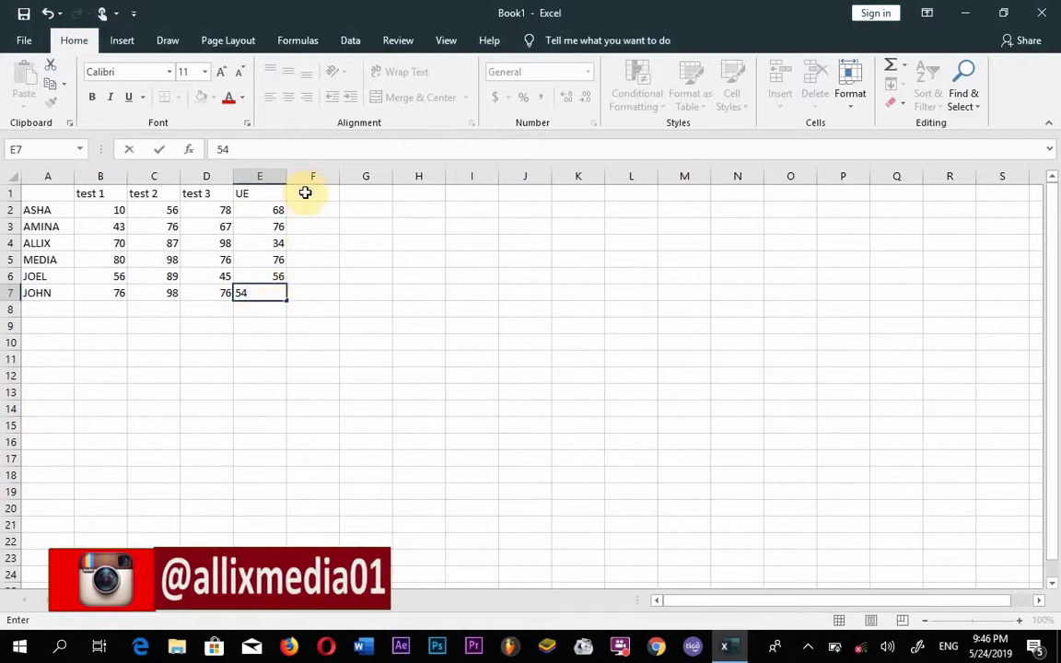
- Add the column headings SUM in cell F1 and DIVISION in cell G1
click(305, 192)
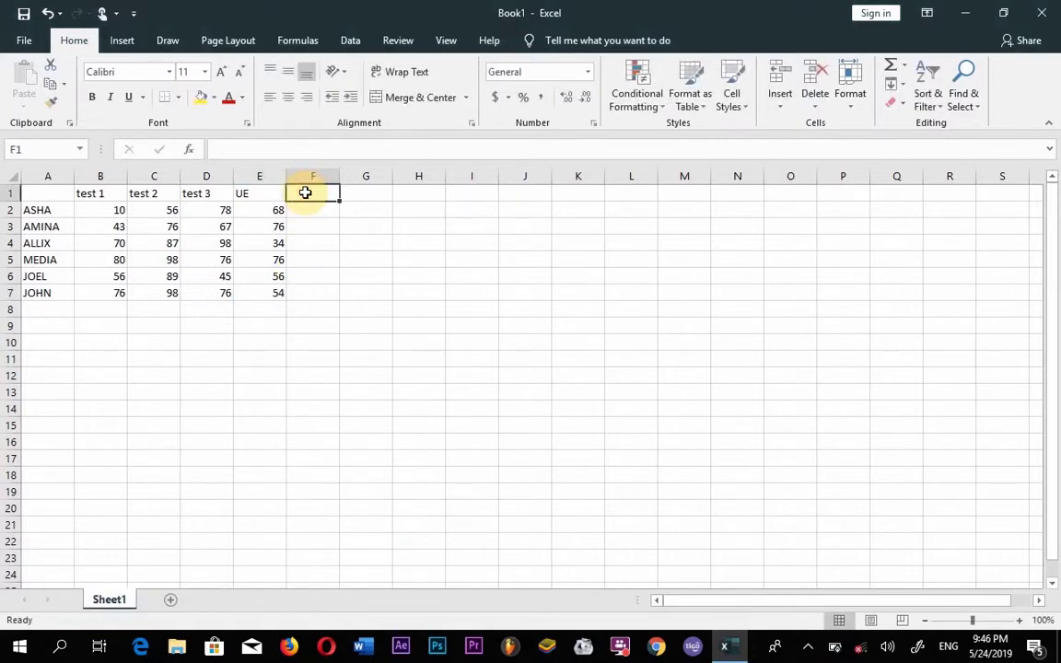
text(SUM)
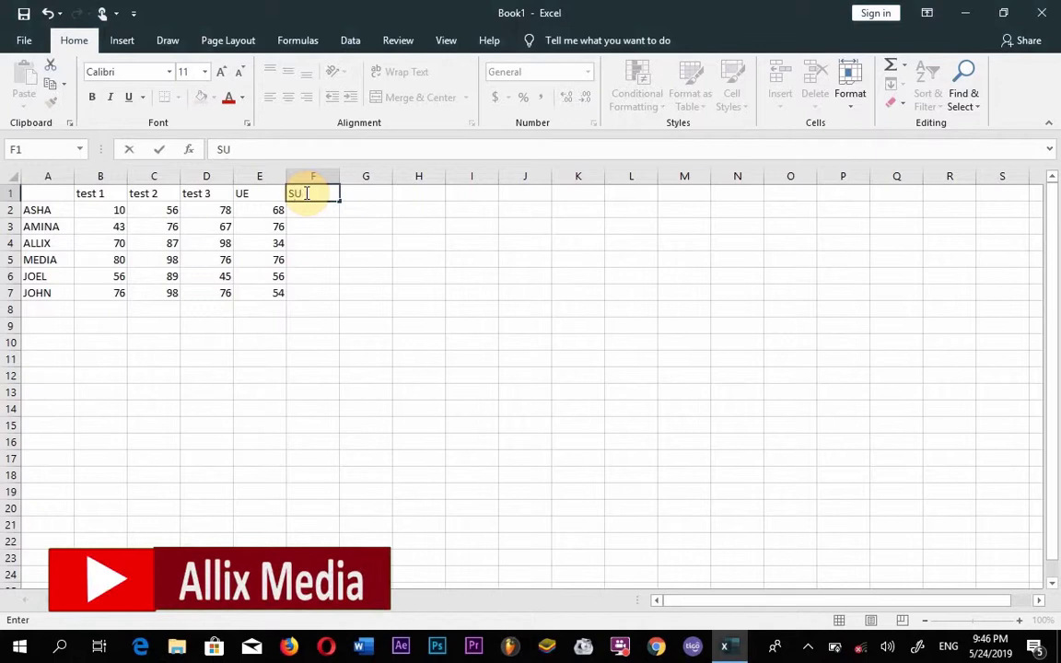
click(358, 199)
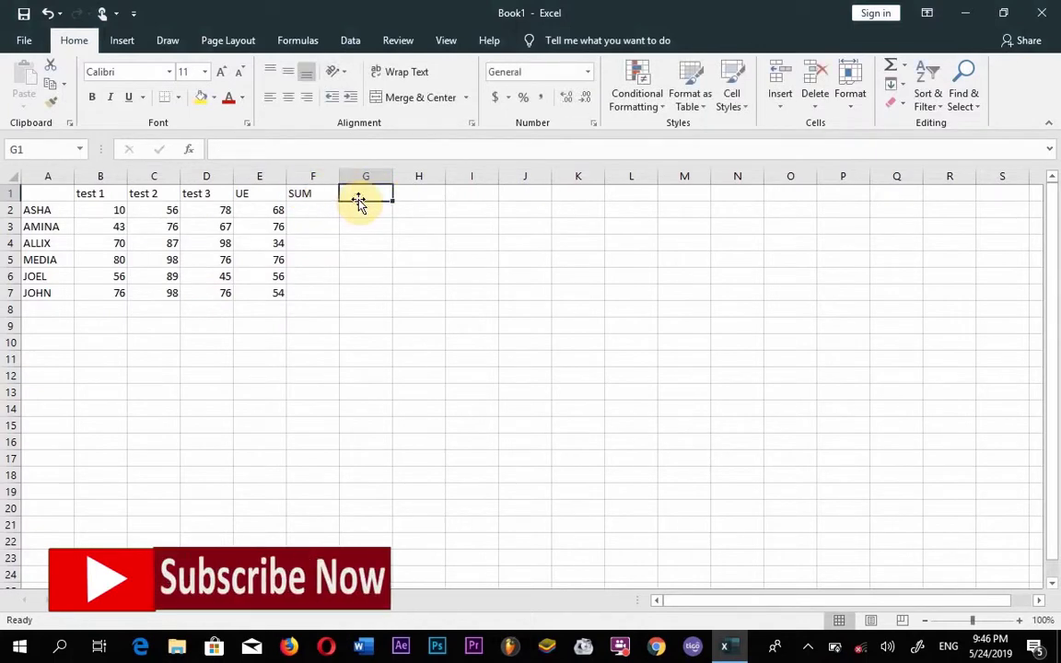
text(DIV)
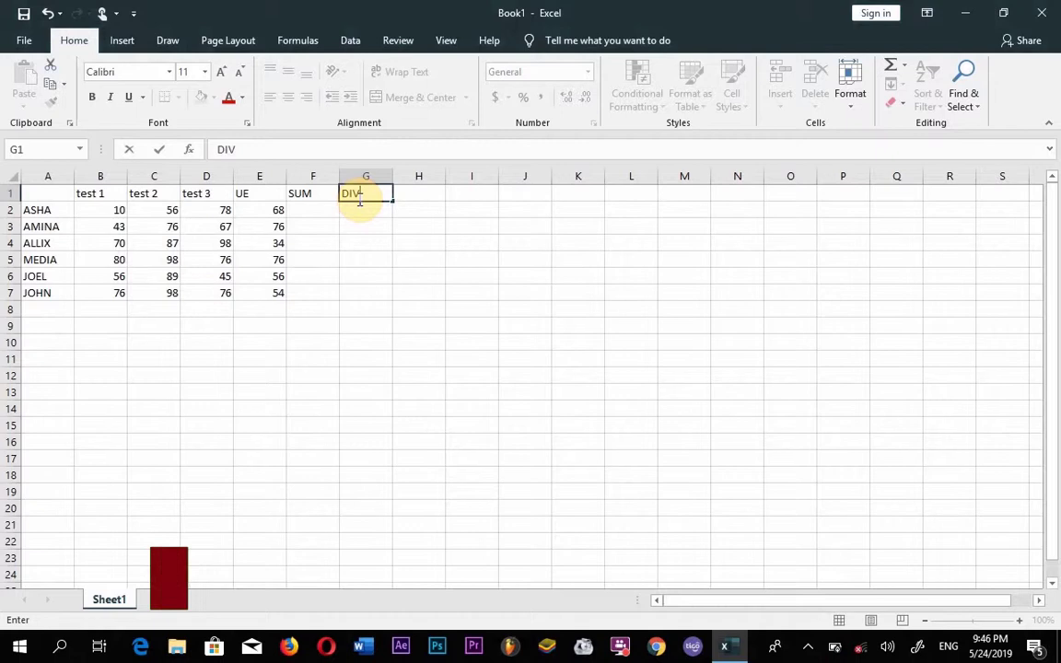
text(ISION)
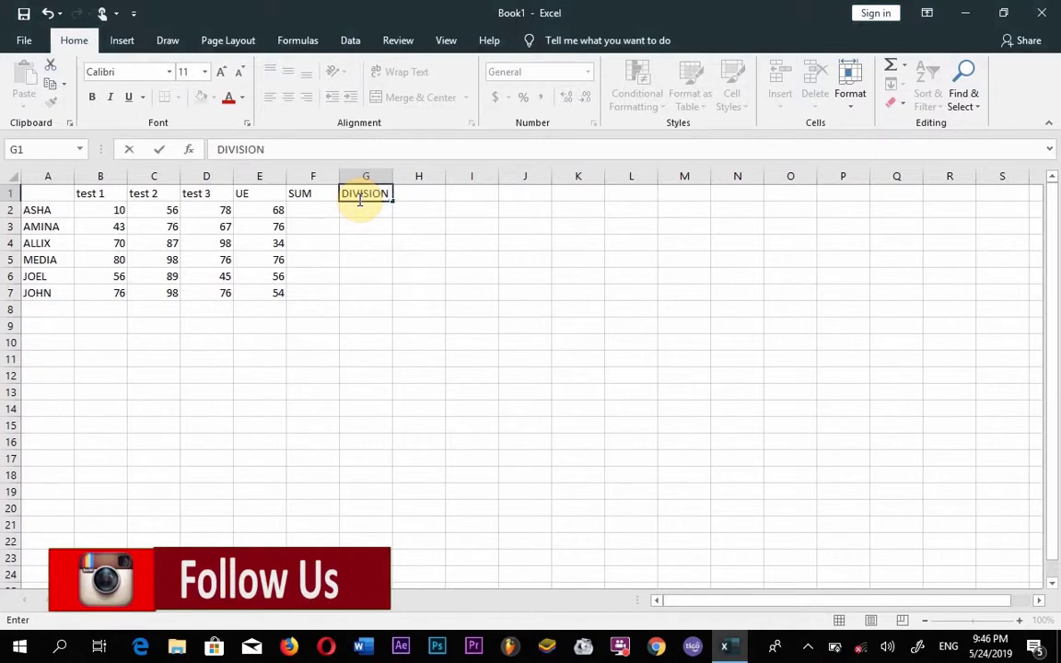
- Add the column heading SUBSTRACTION in cell H1
click(412, 193)
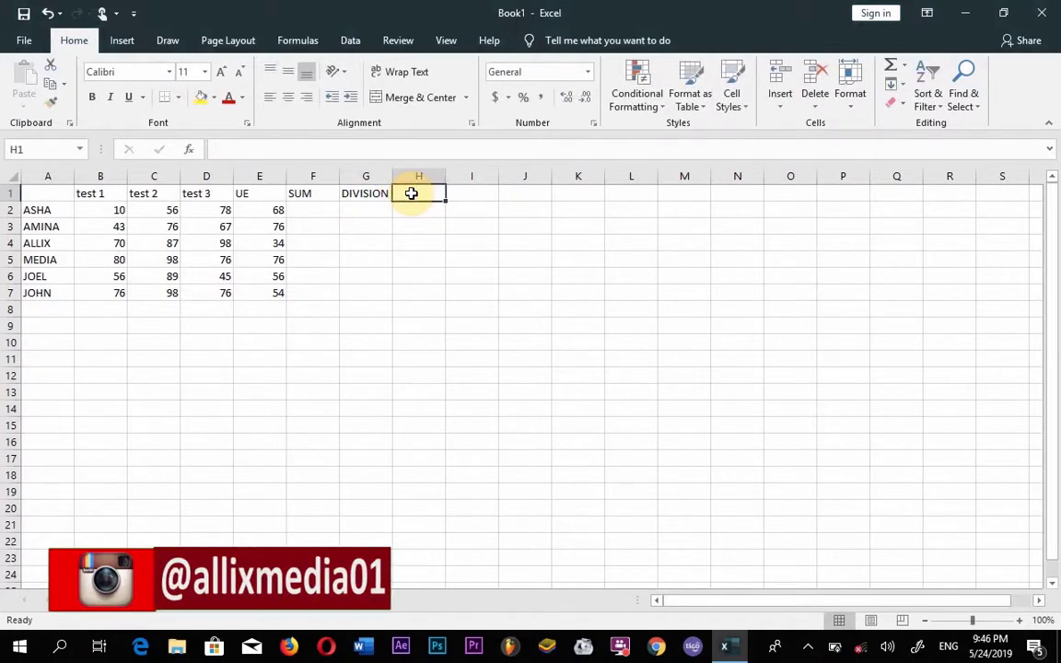
text(SUBST)
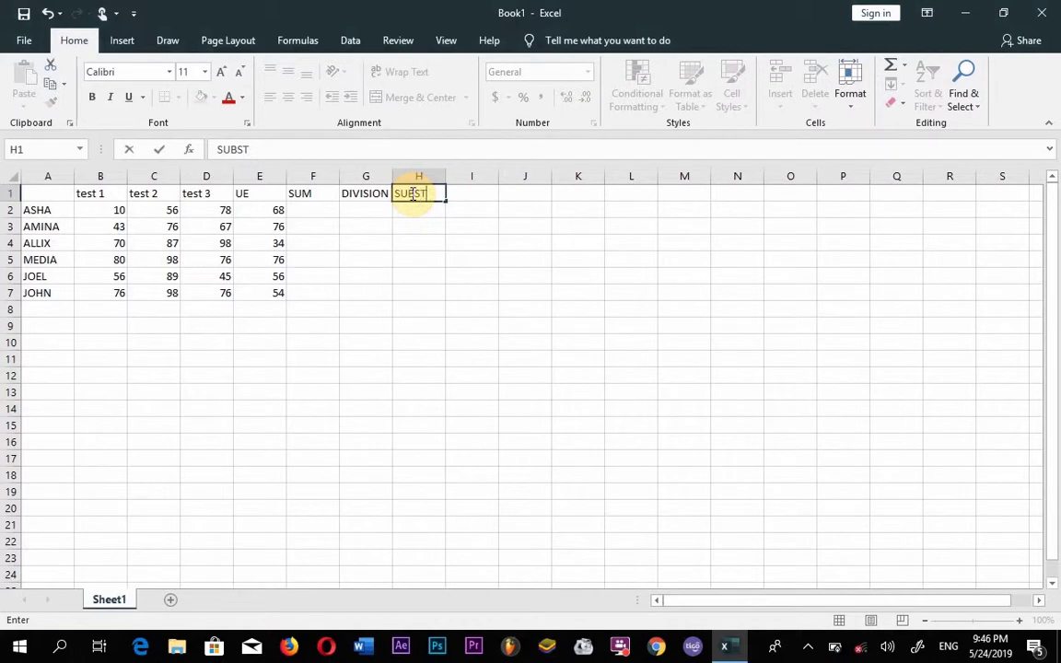
text(RACE)
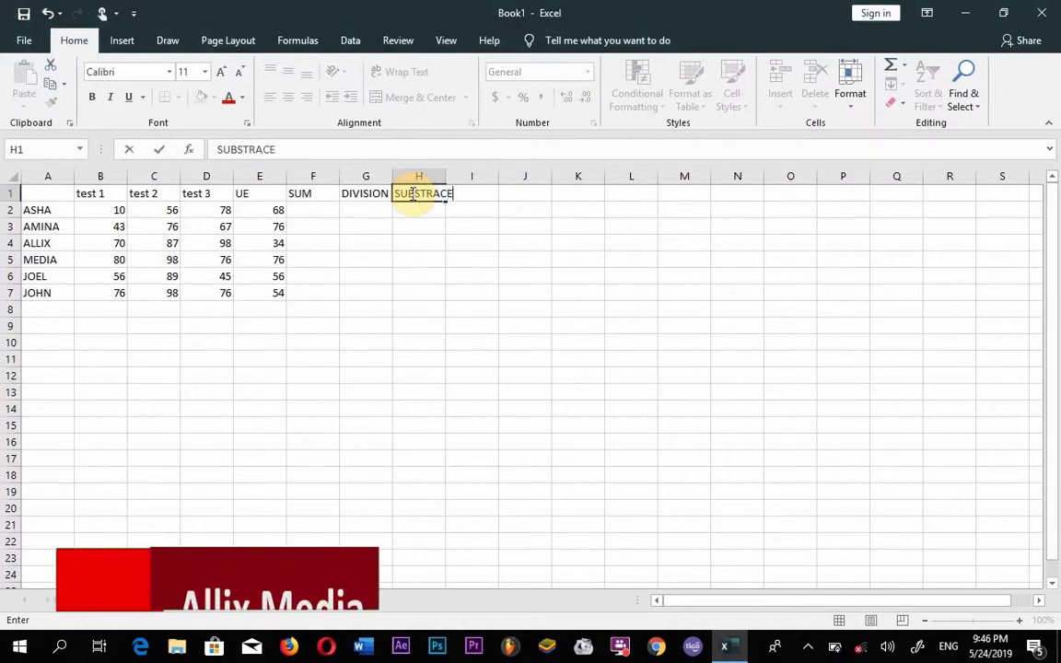
key(BackSpace)
text(CTI)
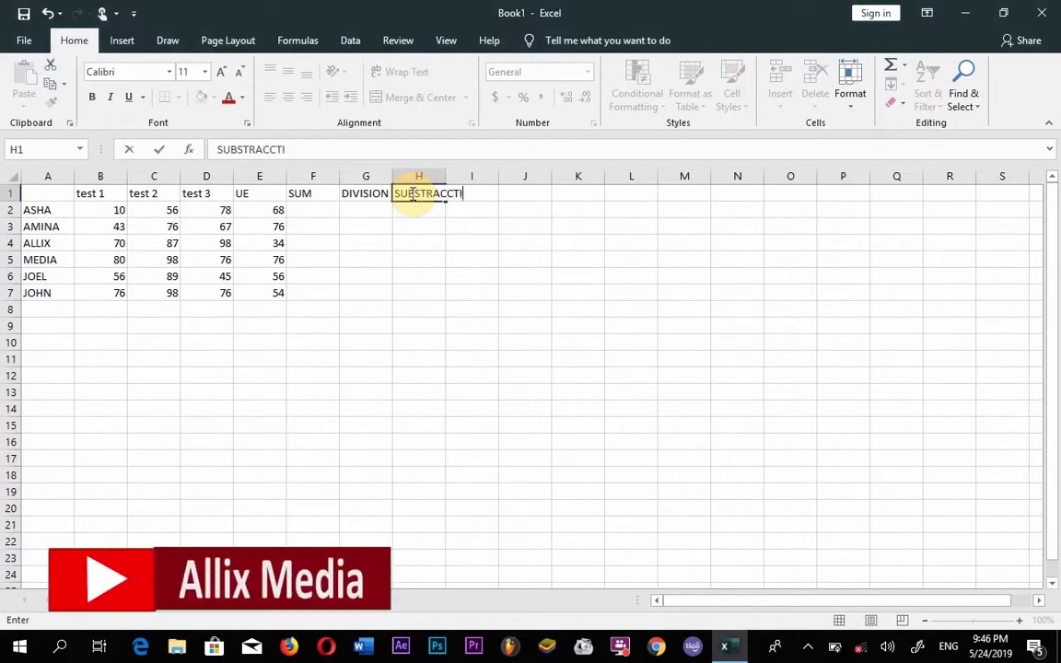
text(ON)
key(BackSpace)
key(BackSpace)
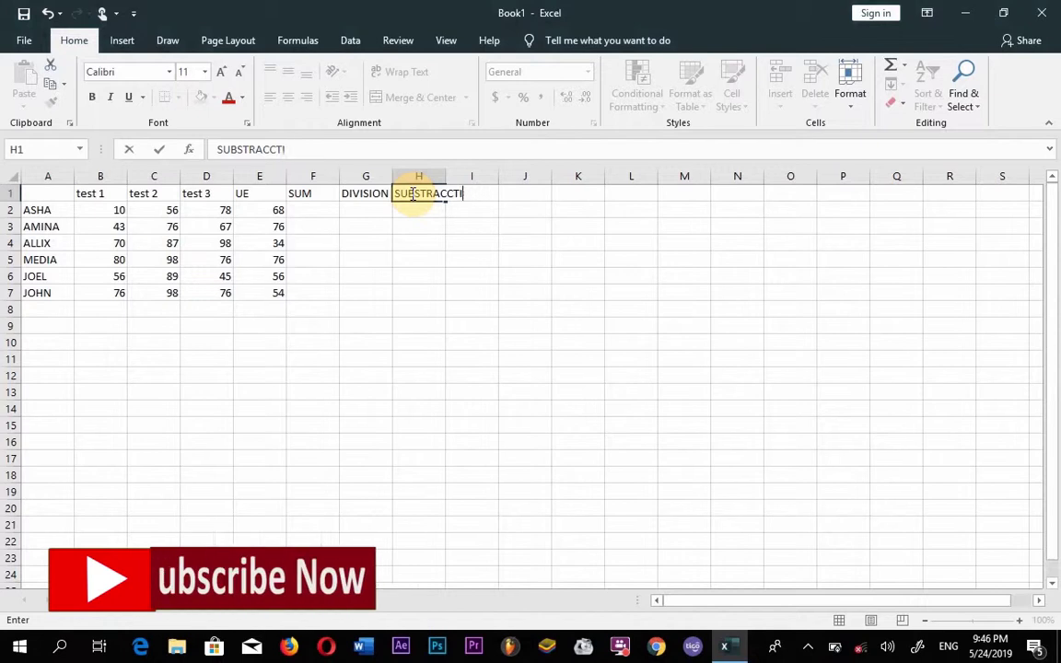
key(BackSpace)
key(BackSpace)
key(BackSpace)
text(T)
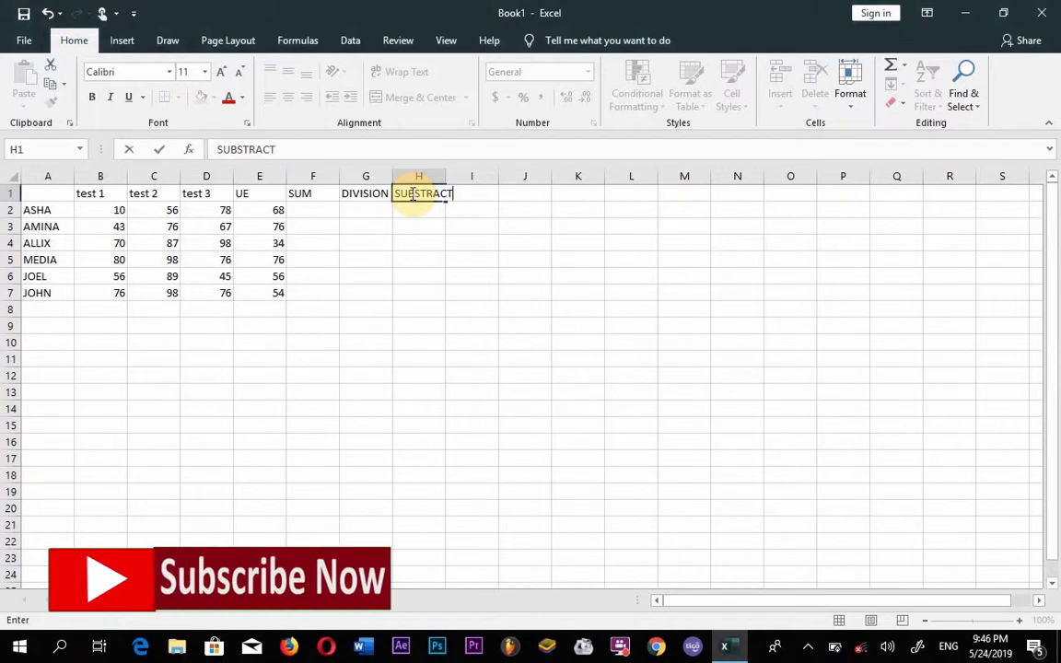
text(ION)
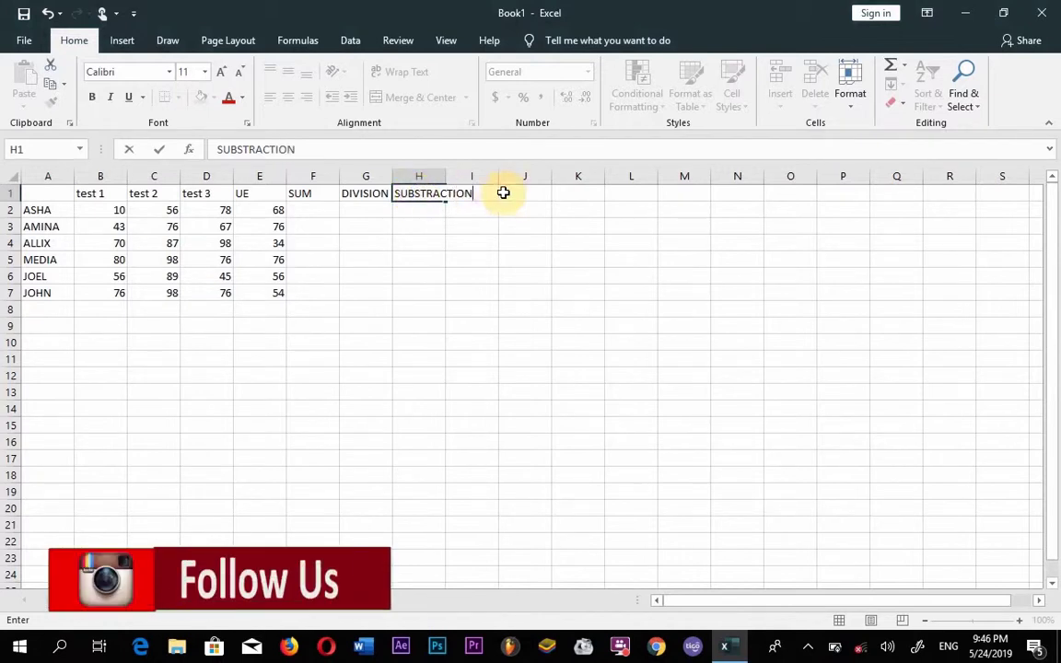
- Add the column heading MULTIPLICATION in cell J1, leaving column I without a heading
click(506, 193)
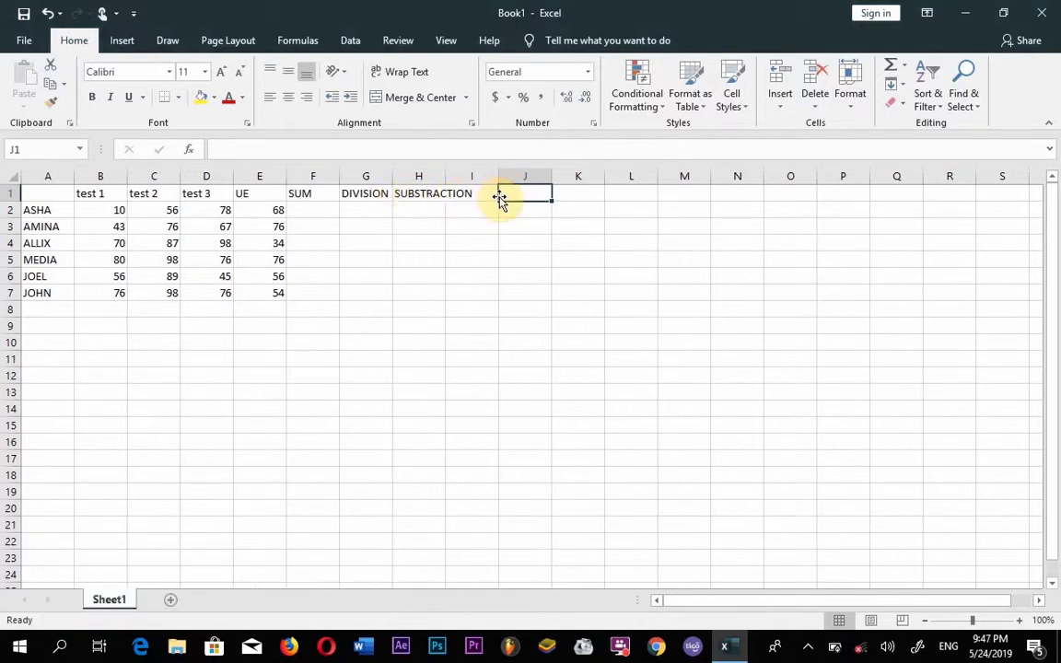
text(A)
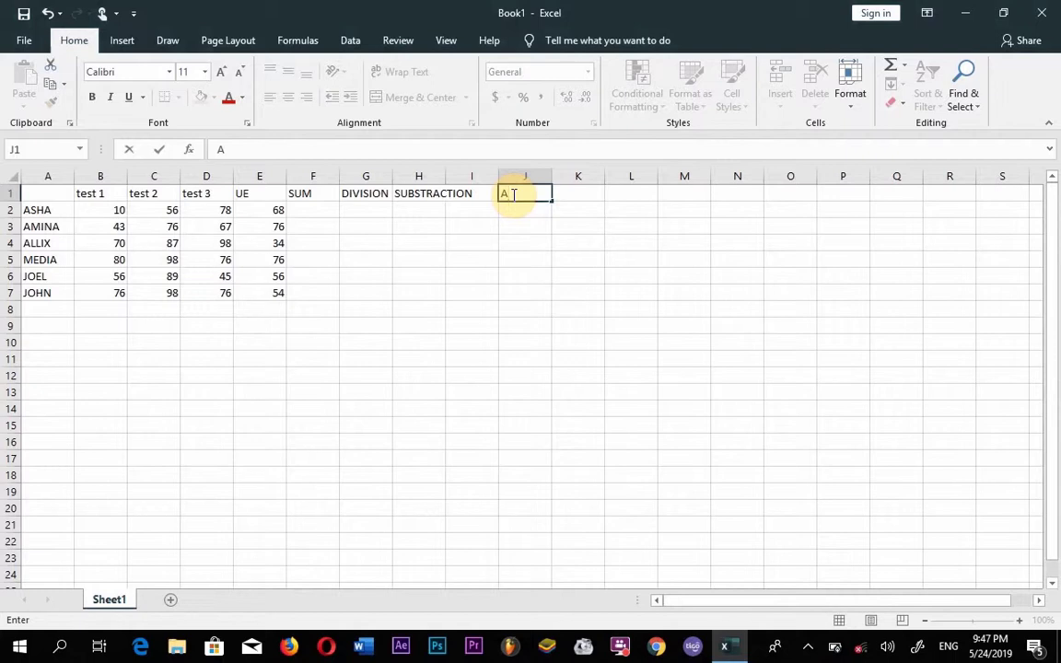
text(V)
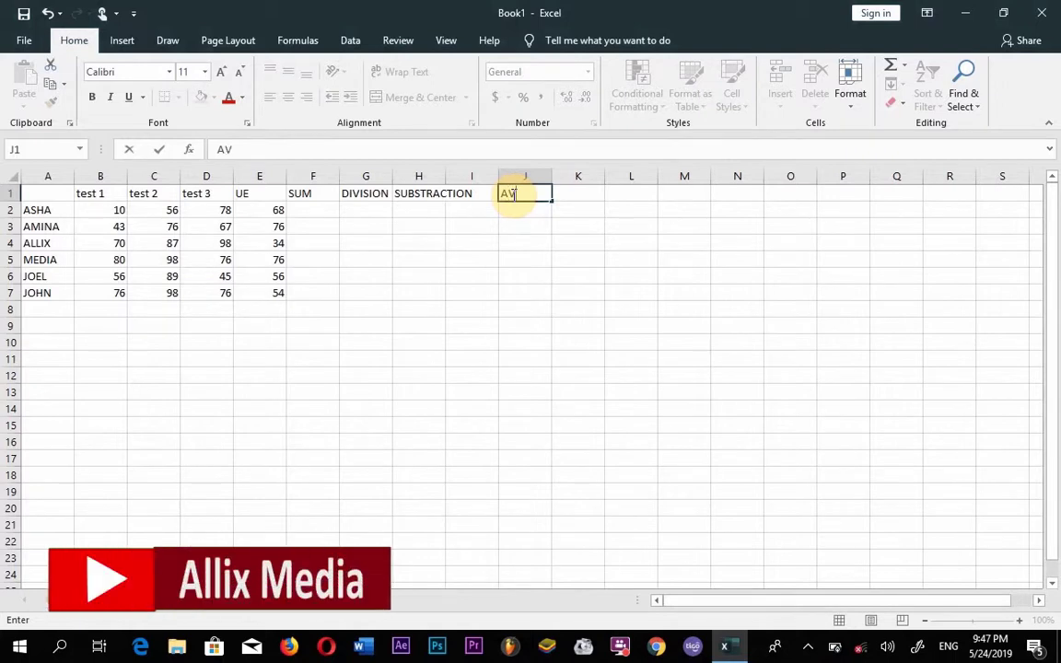
text(ER)
key(BackSpace)
key(BackSpace)
key(BackSpace)
key(BackSpace)
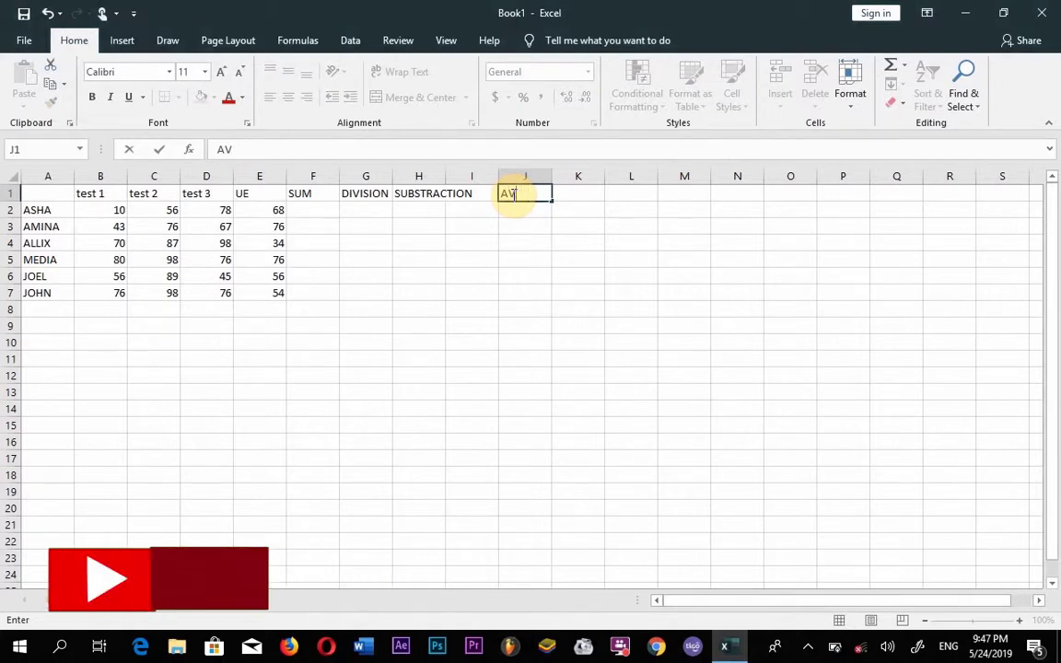
text(M)
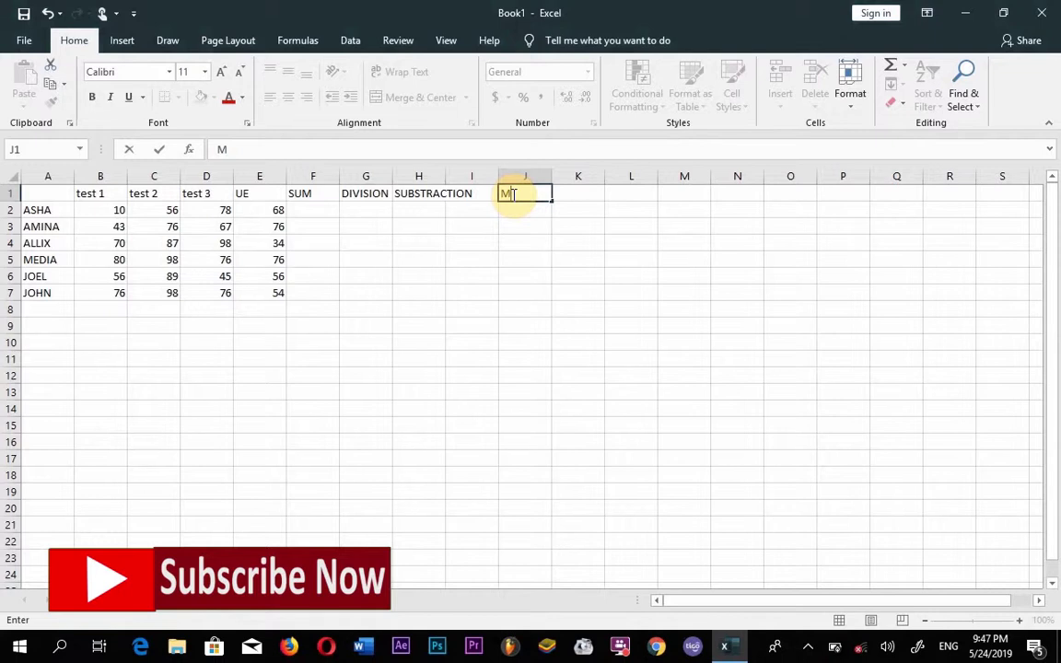
text(ULTU)
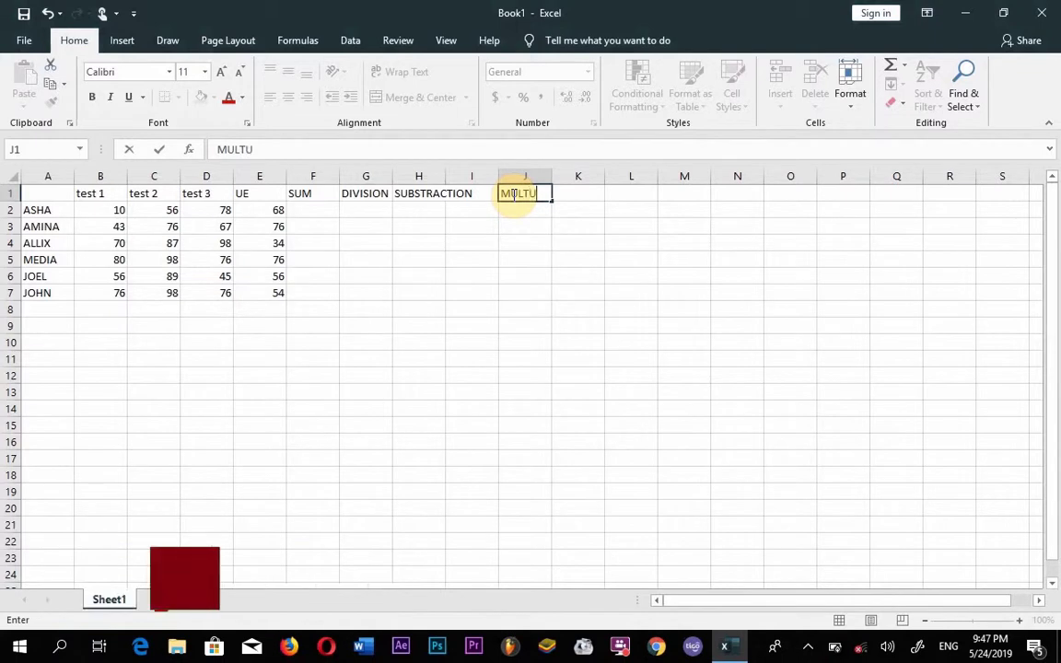
key(BackSpace)
text(IPLI)
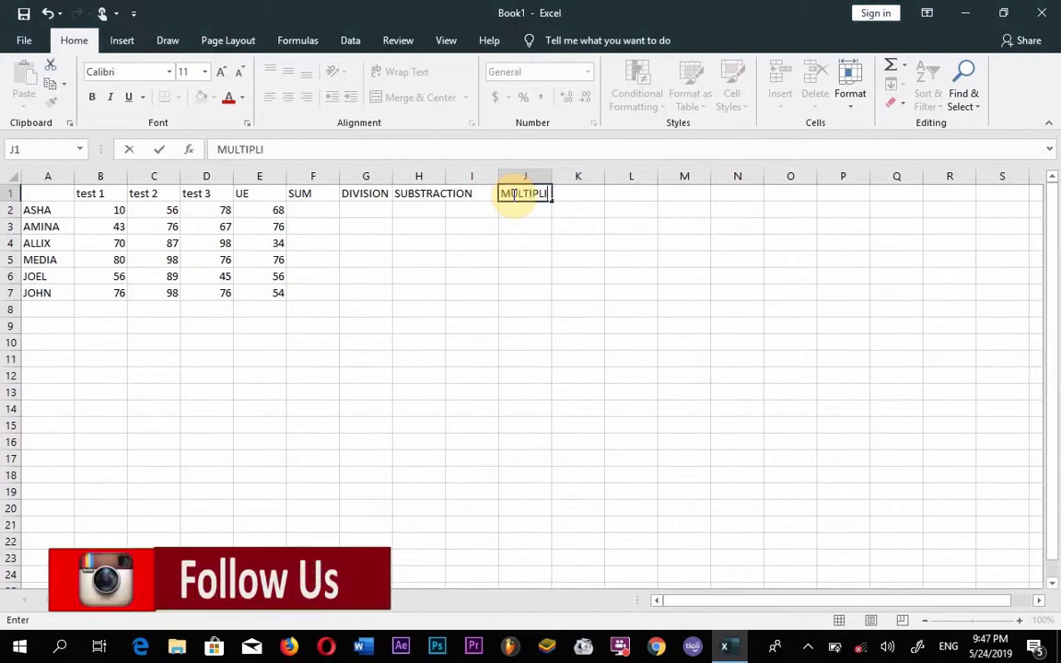
text(CATION)
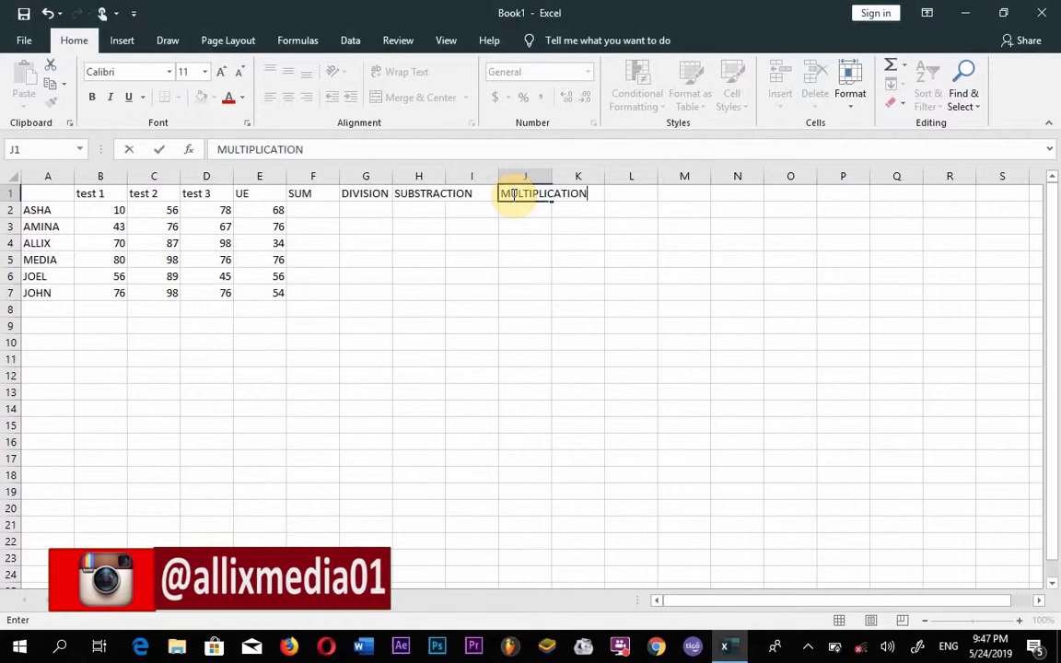
- Add the column headings AVERAGE in cell L1 and REMARKS in cell M1
click(630, 199)
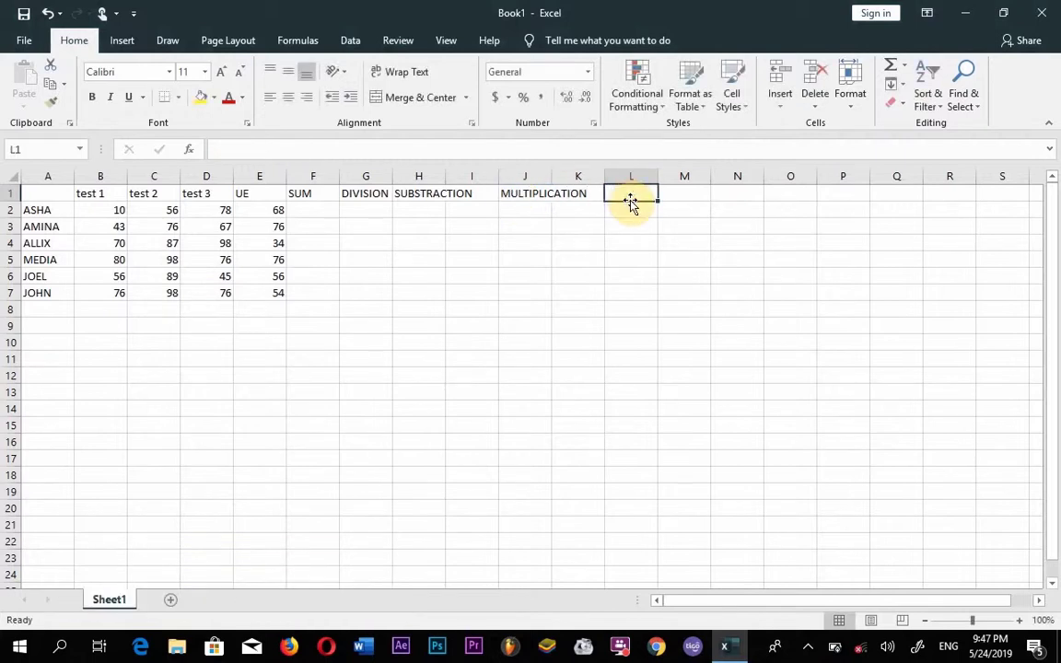
text(AVERAGE)
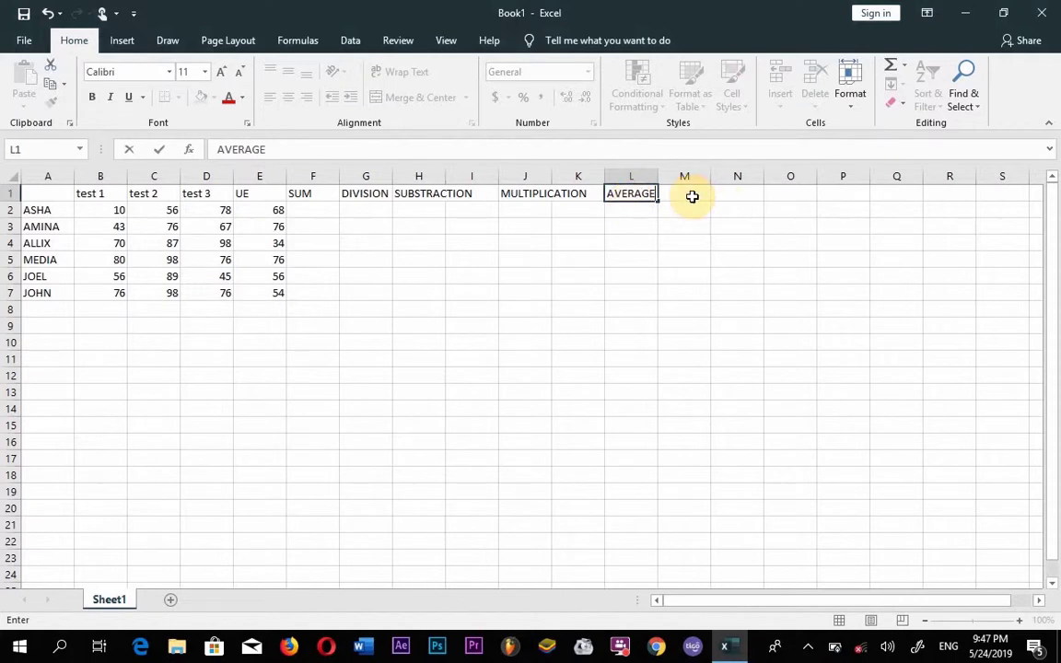
click(690, 196)
text(R)
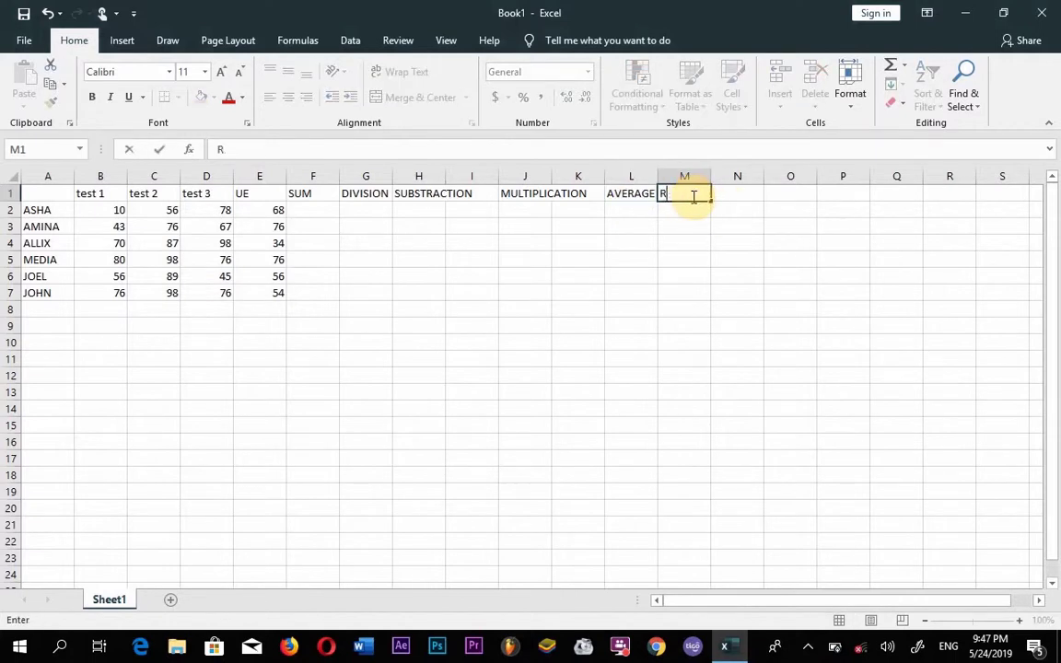
text(EMARKS)
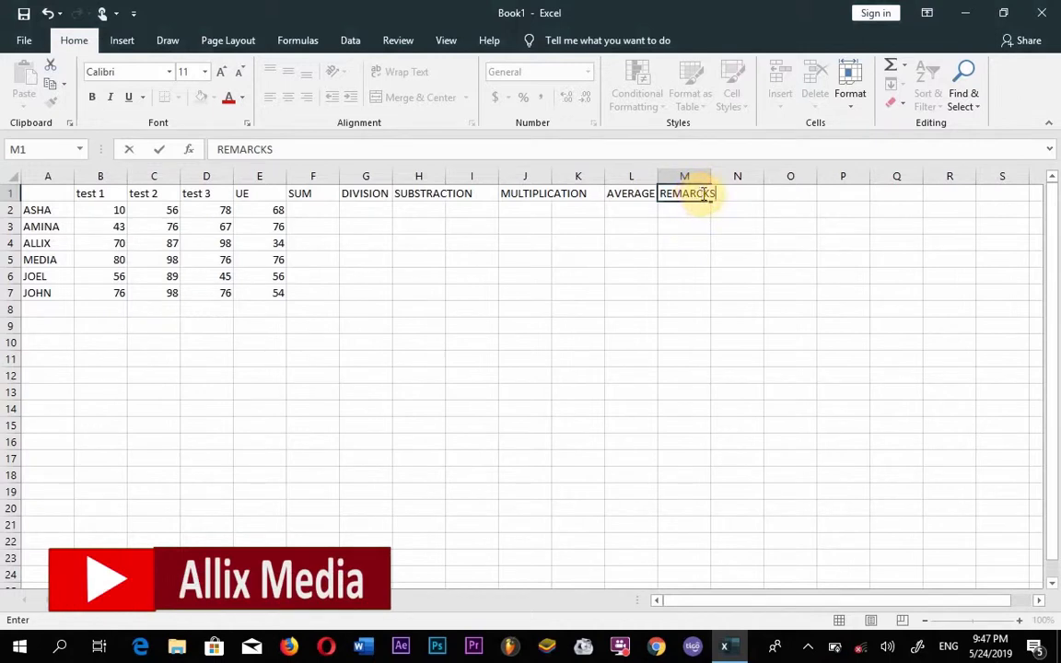
click(702, 194)
key(BackSpace)
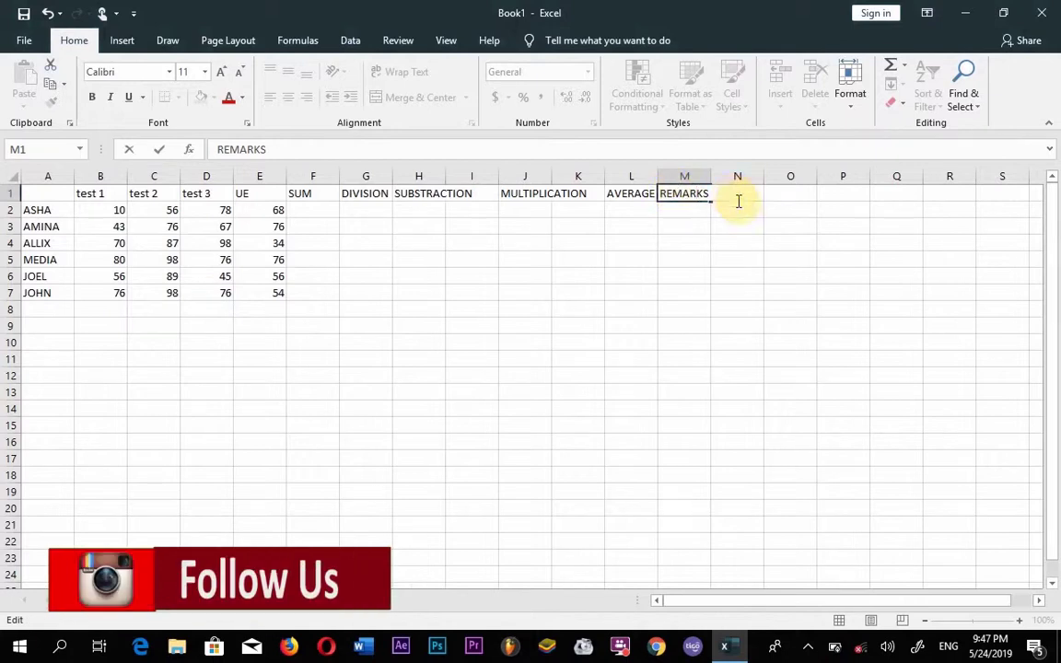
click(686, 218)
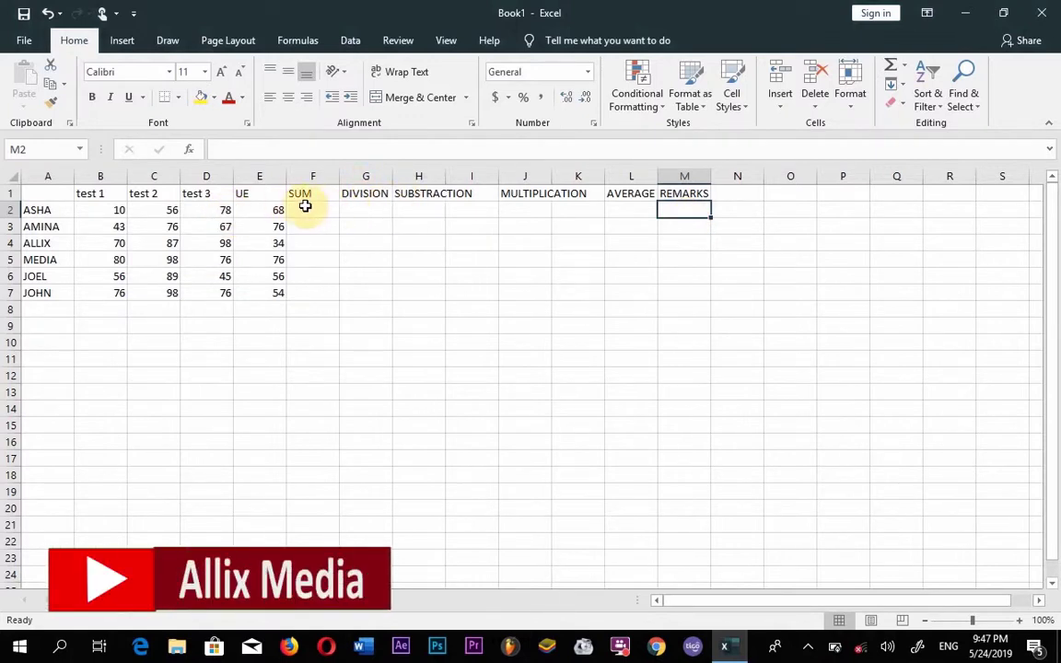
- Enter the formula =SUM(B2:E2) in cell F2 to total the first student's scores
click(304, 211)
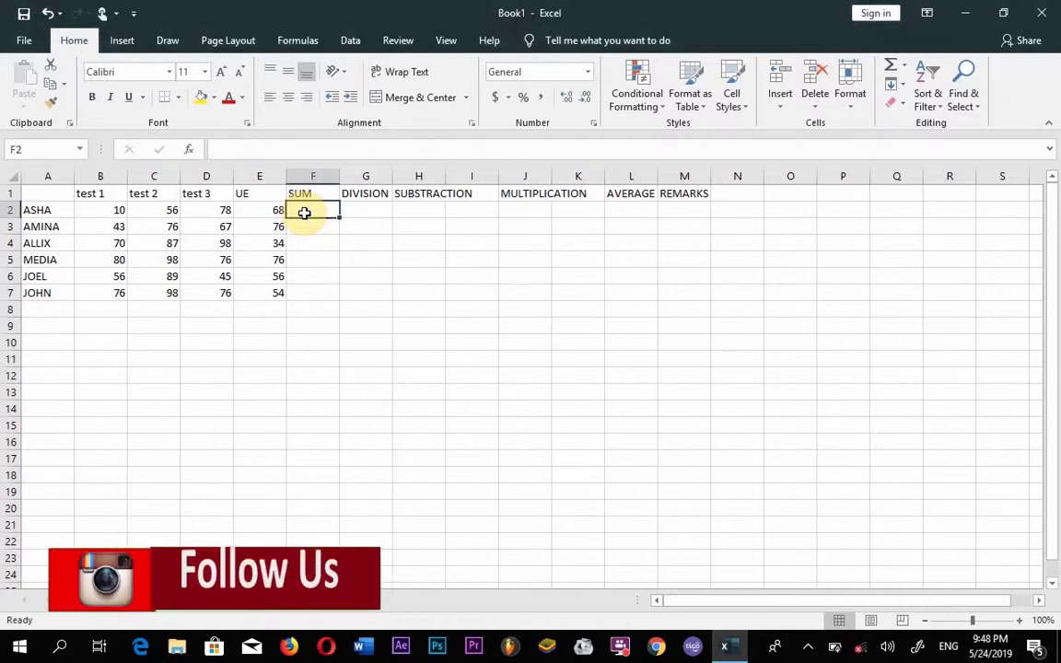
text(=)
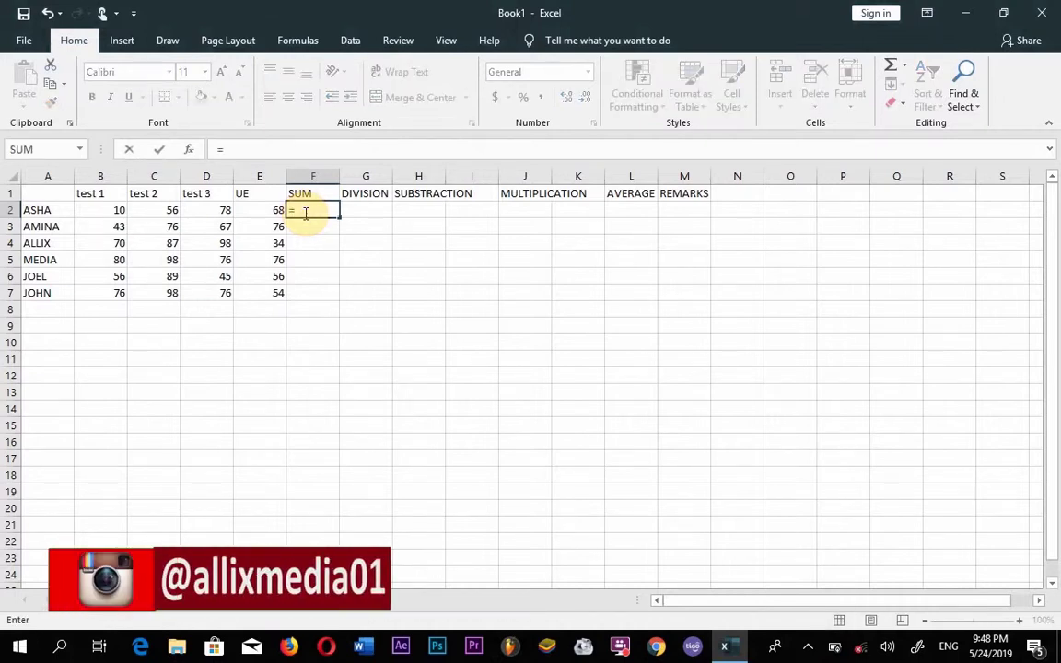
text(SUM)
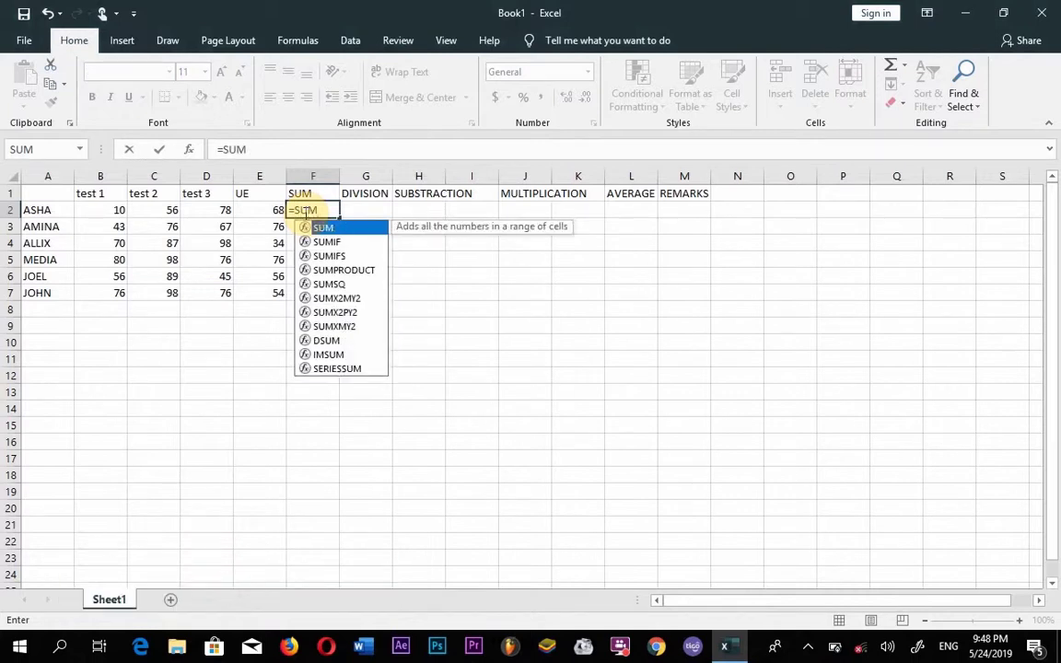
text(()
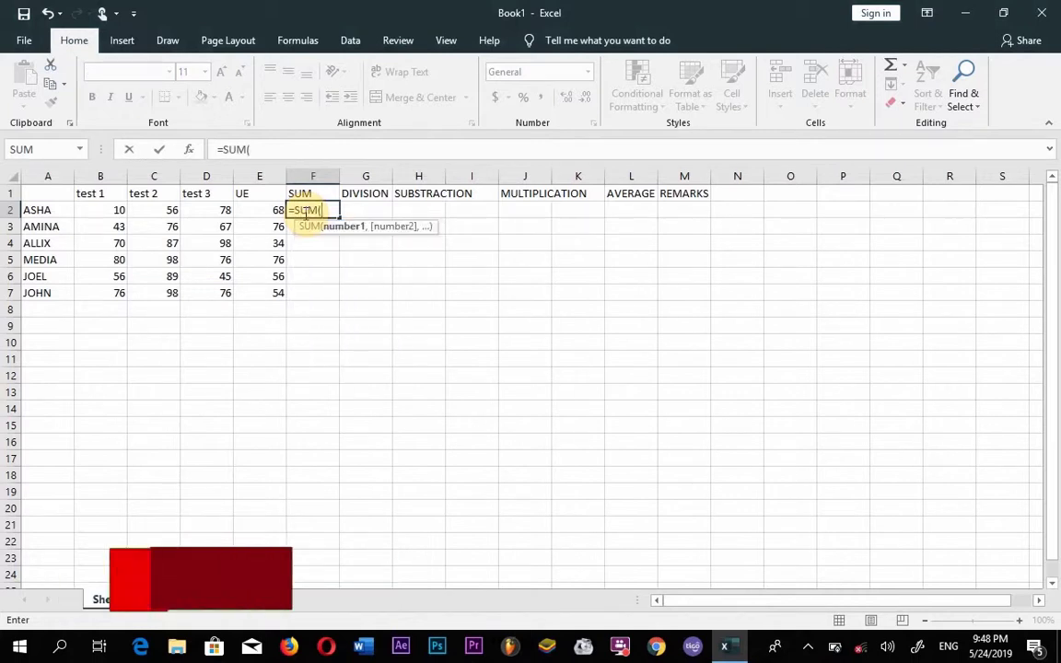
click(102, 209)
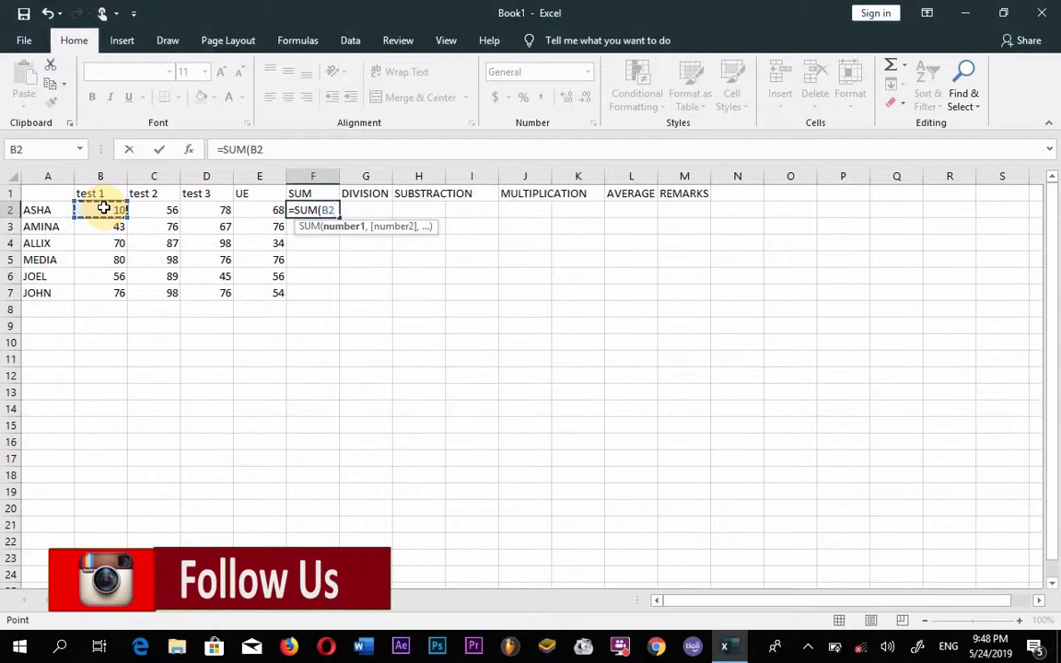
key(F8)
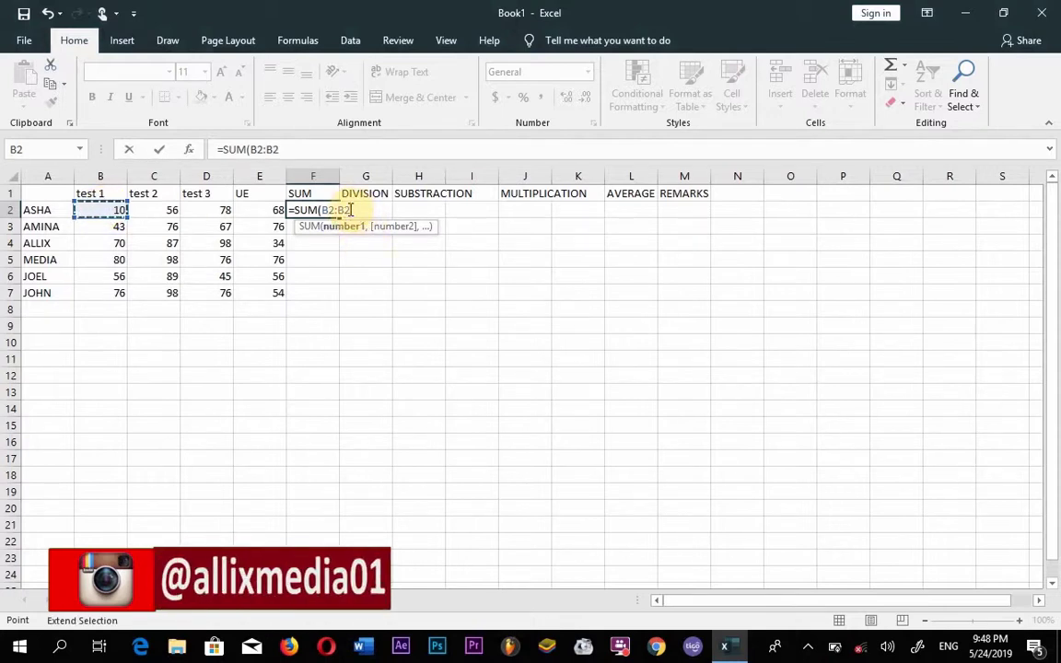
key(BackSpace)
key(BackSpace)
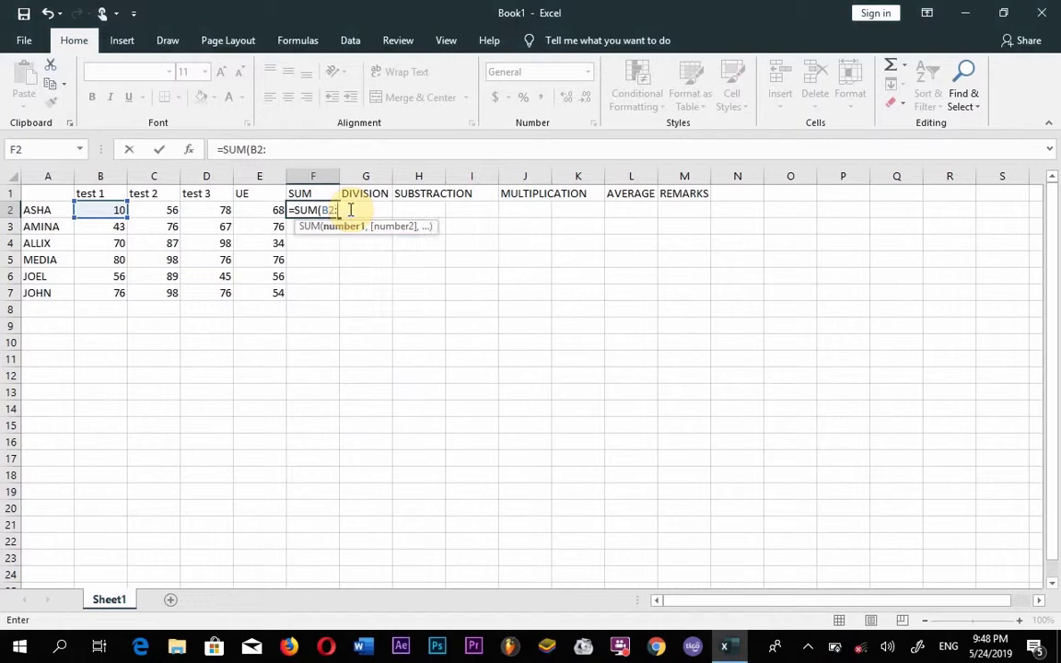
click(266, 213)
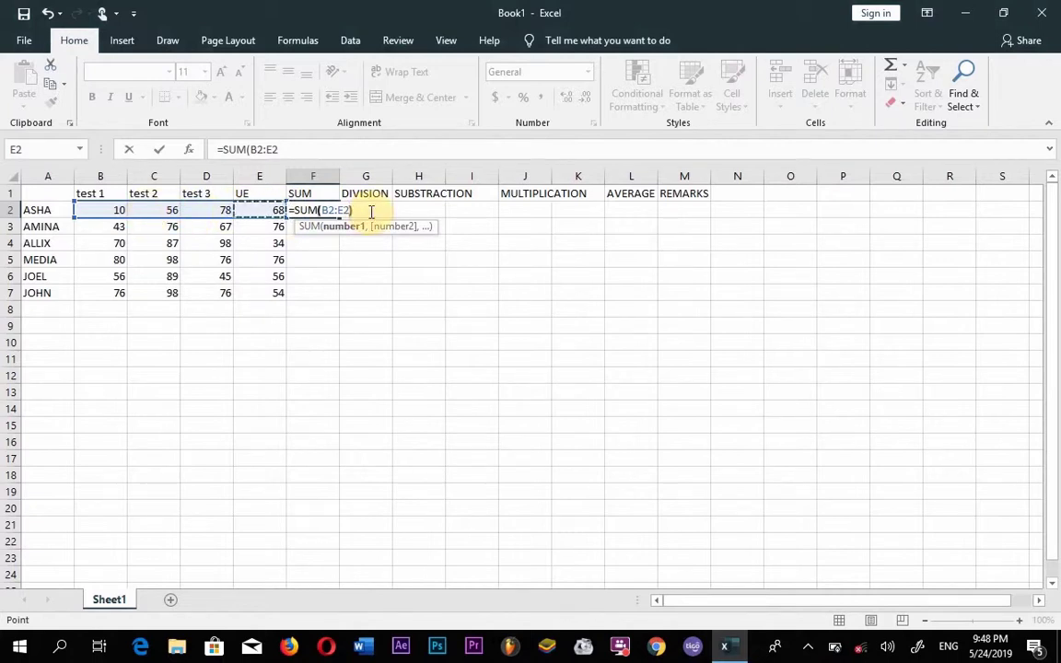
text())
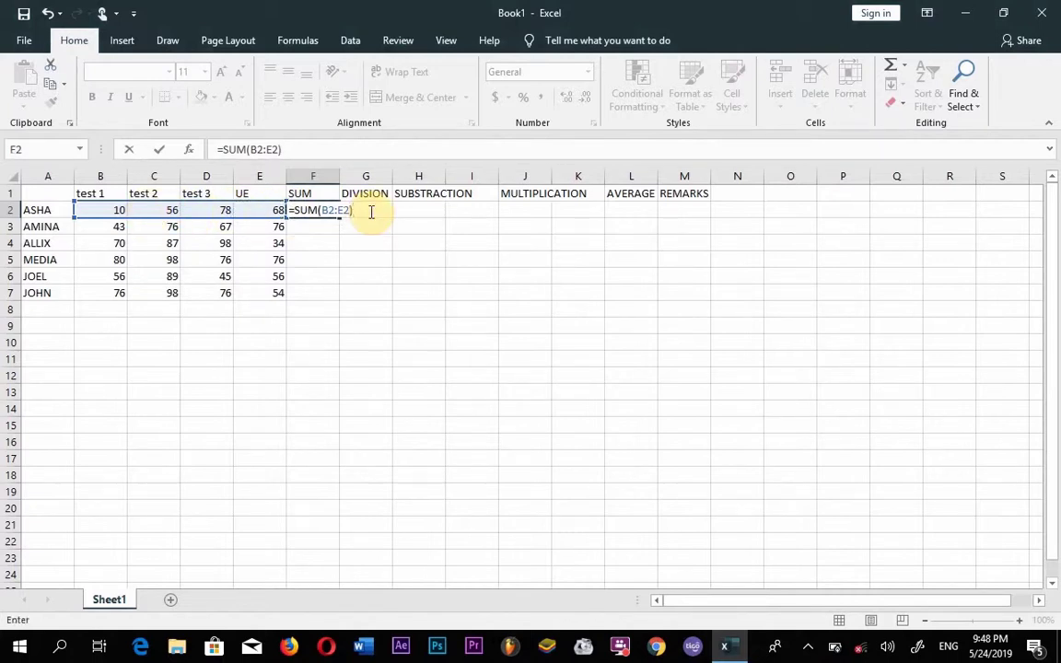
key(Return)
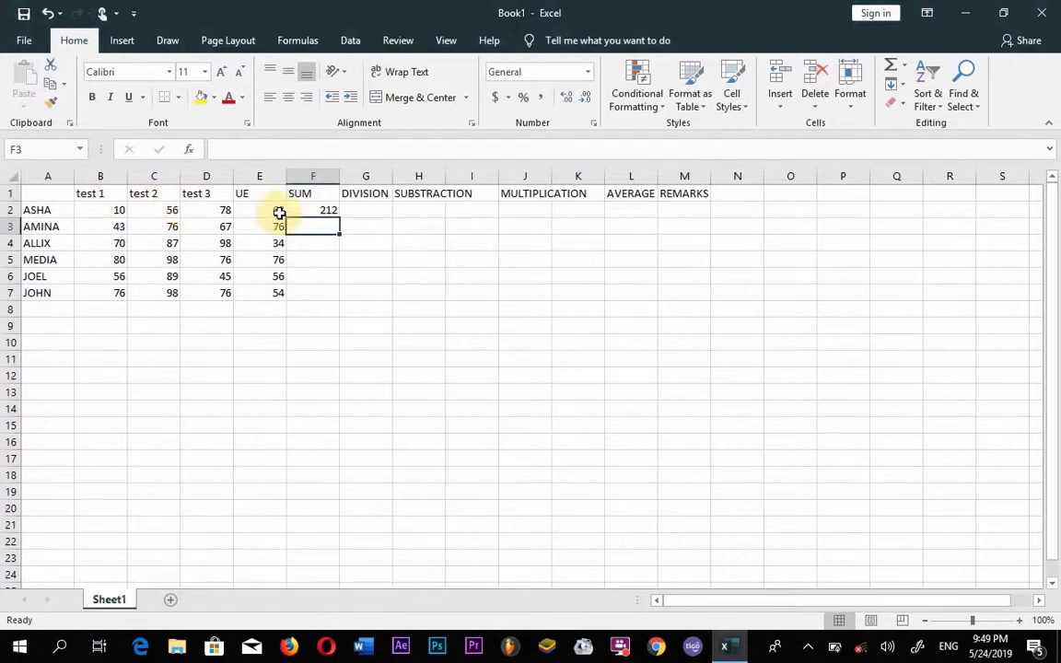
- Replace the formula in cell F2 with =SUM(C2,D2) to add only the test 2 and test 3 scores
click(332, 213)
double_click(335, 214)
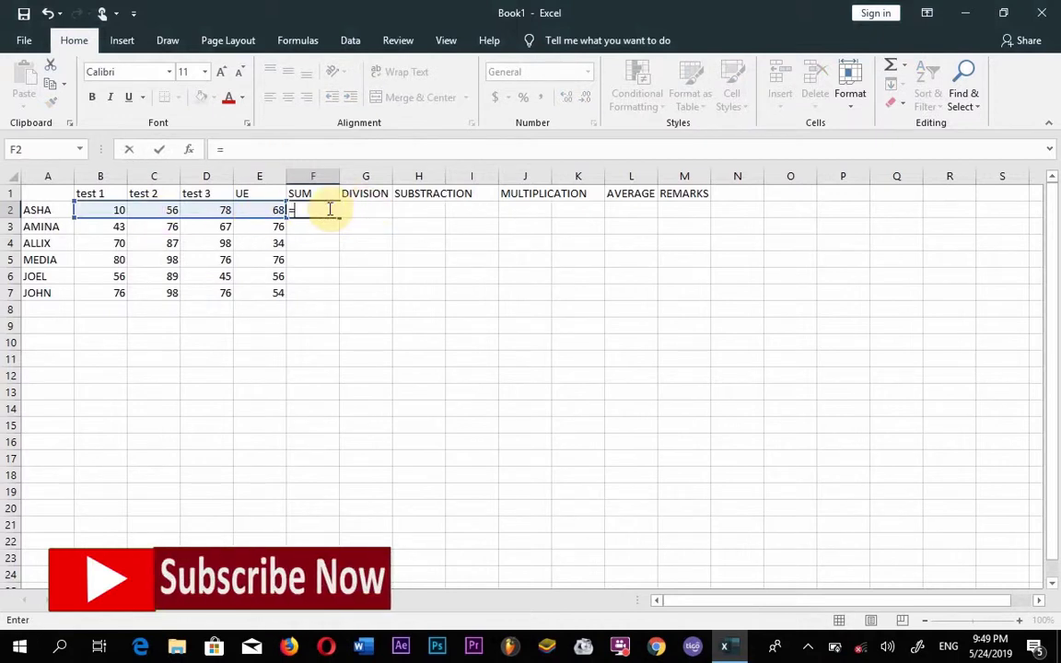
text(=SUM)
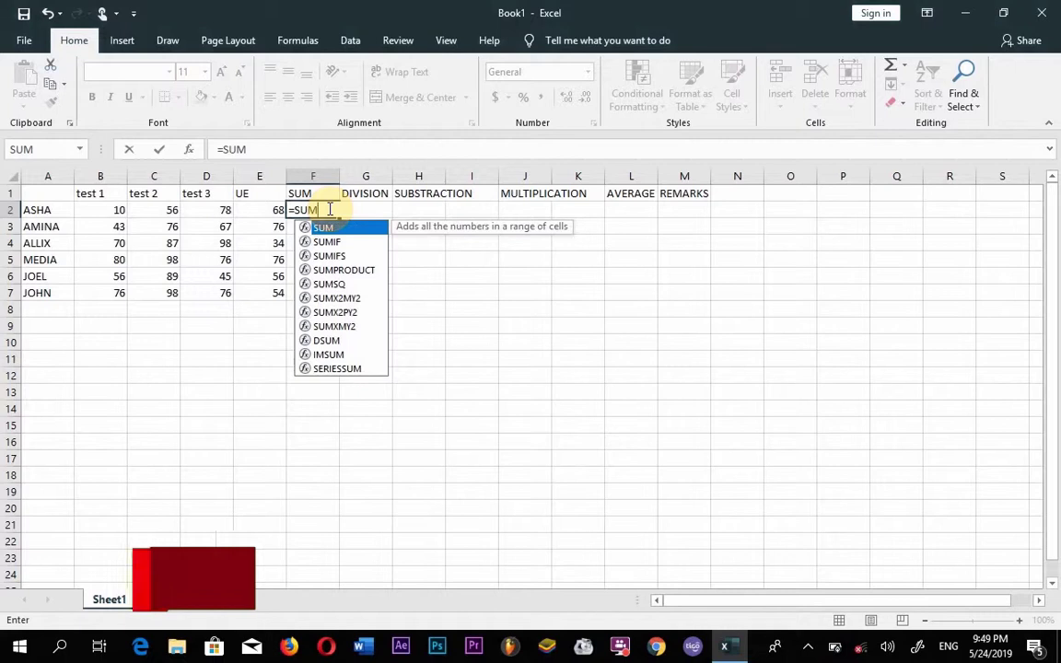
text(()
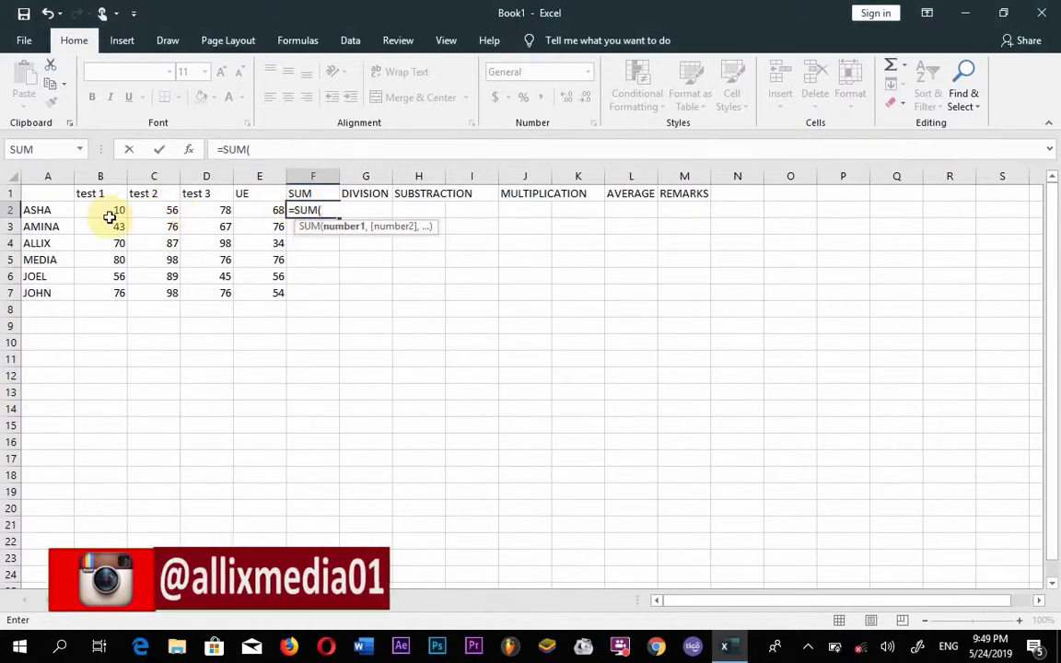
click(161, 213)
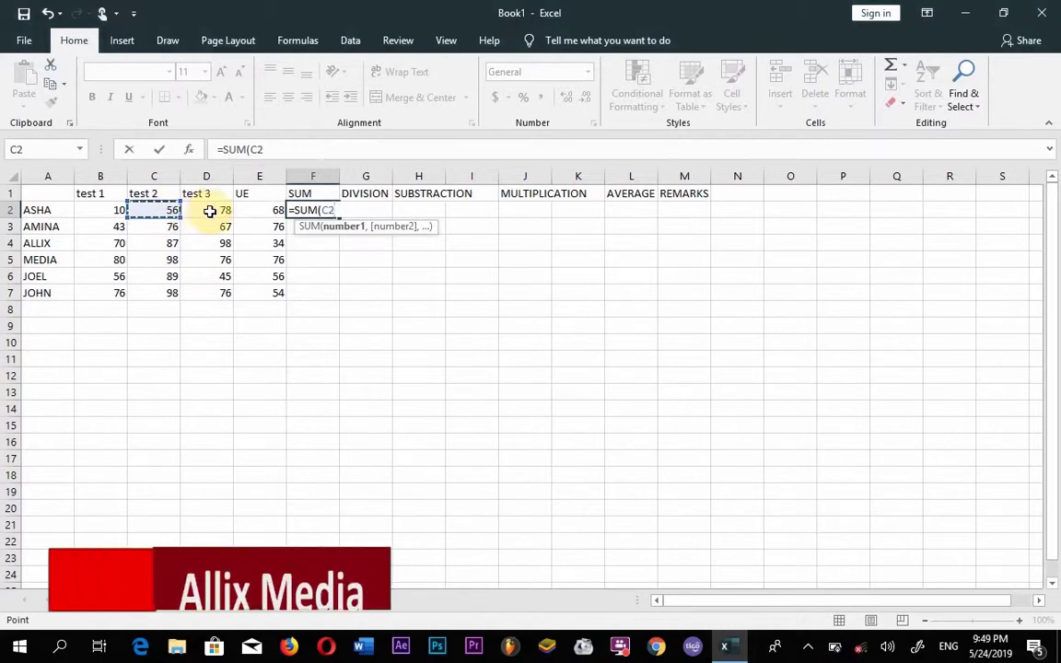
text(,)
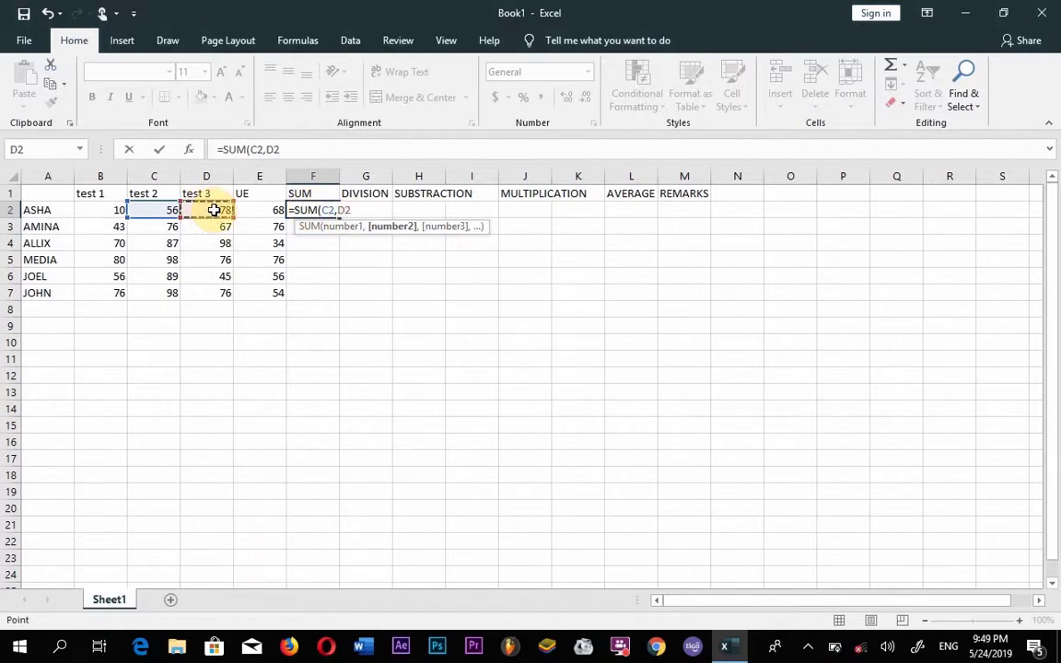
text())
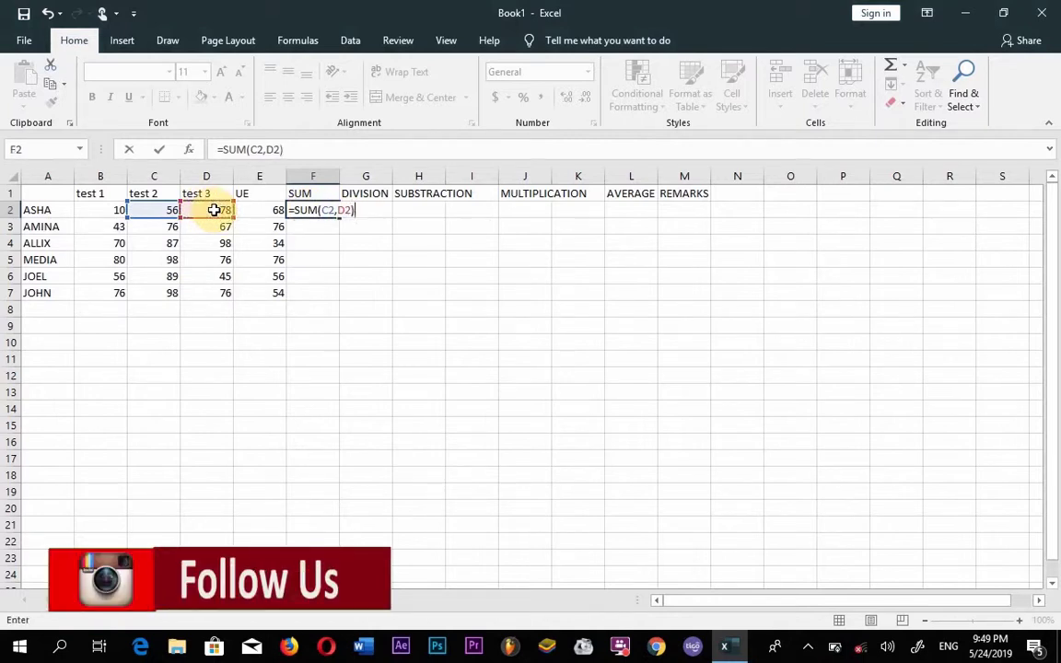
key(Return)
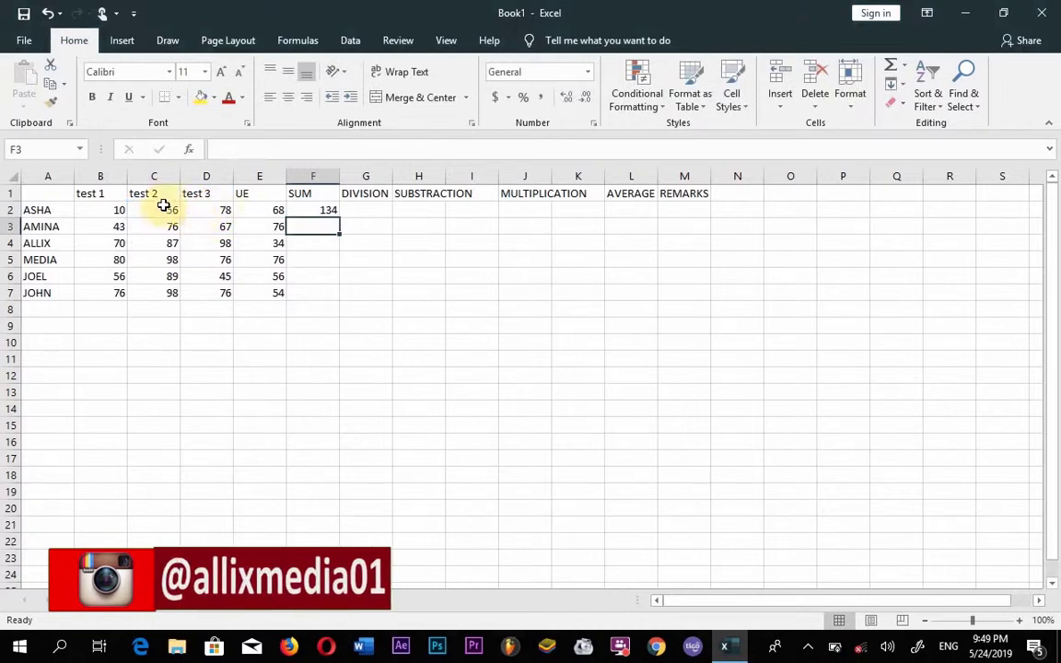
- Clear cell F2 and enter =SUM(B2:E2) to add the first student's scores from test 1 through UE
double_click(329, 211)
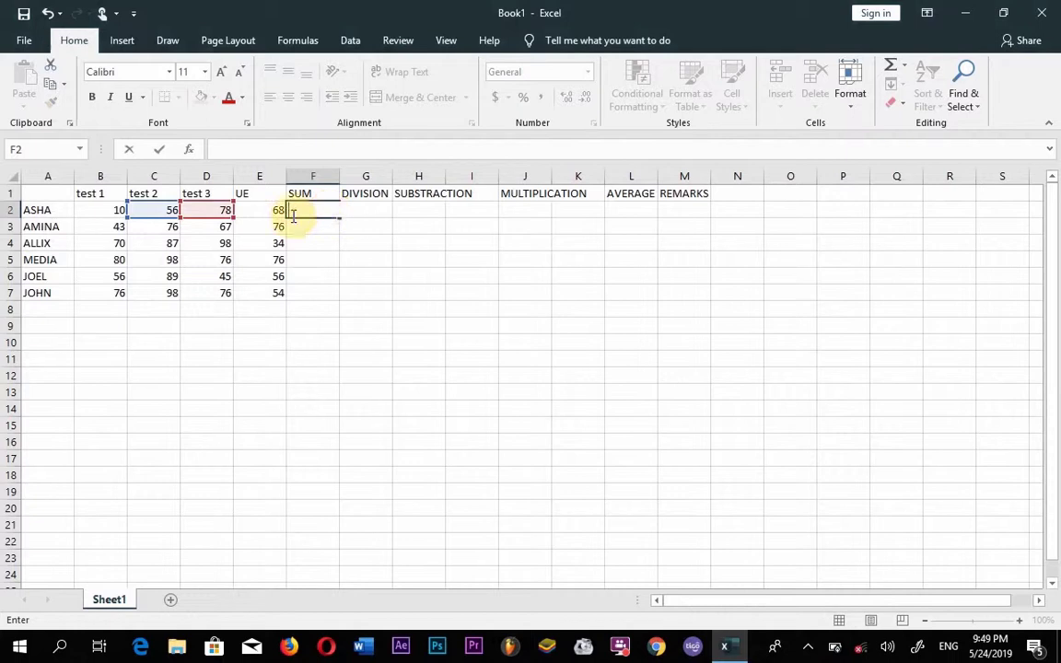
click(105, 210)
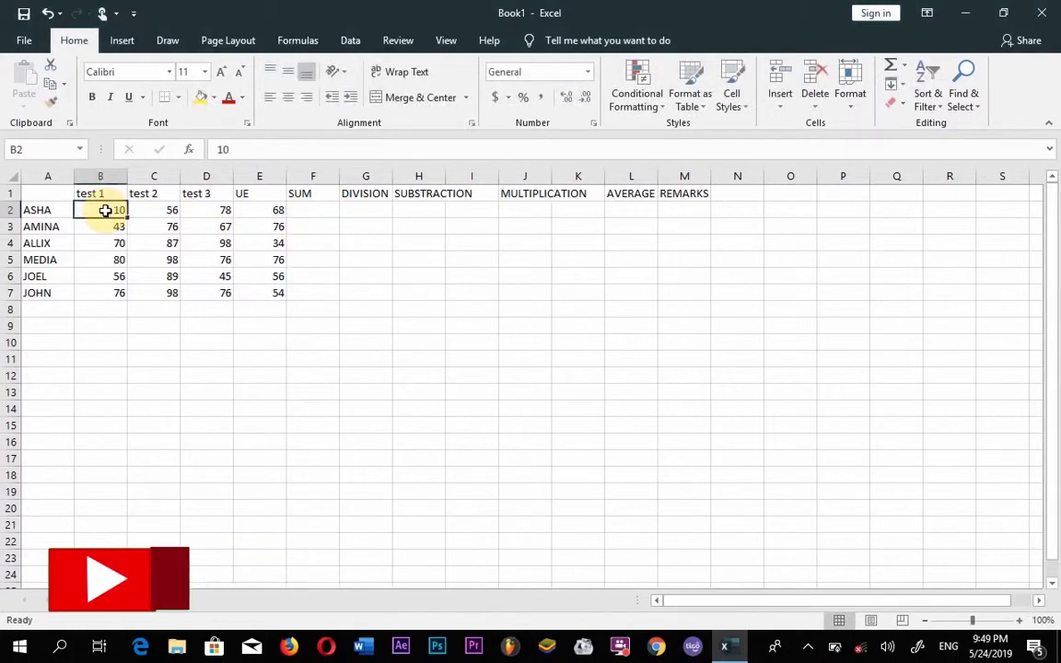
click(298, 214)
text(=)
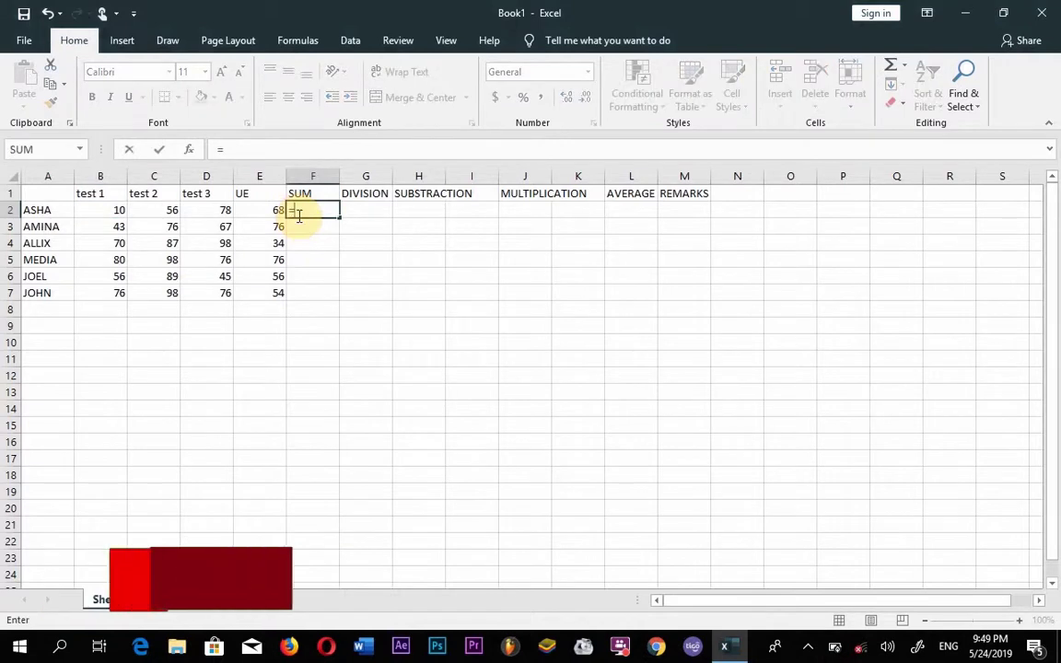
text(SUM)
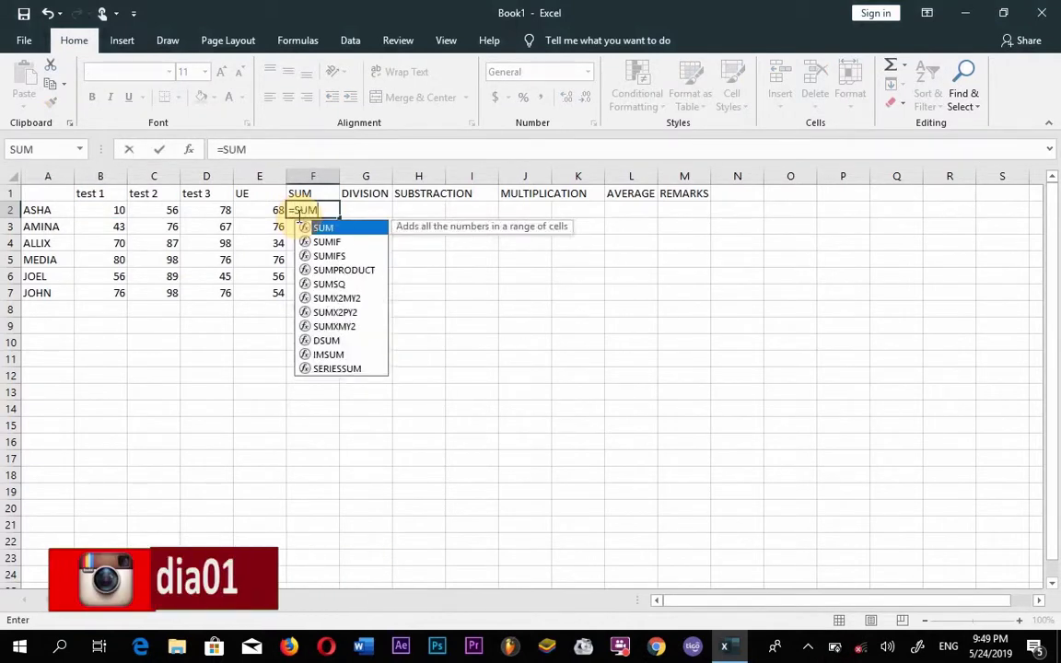
text(()
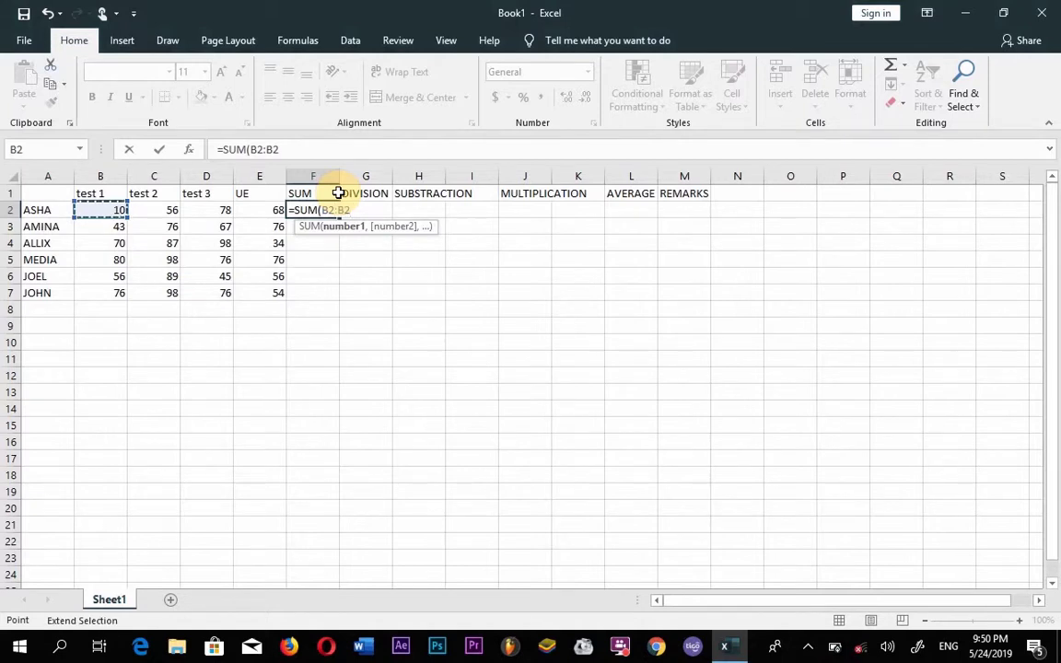
key(BackSpace)
key(BackSpace)
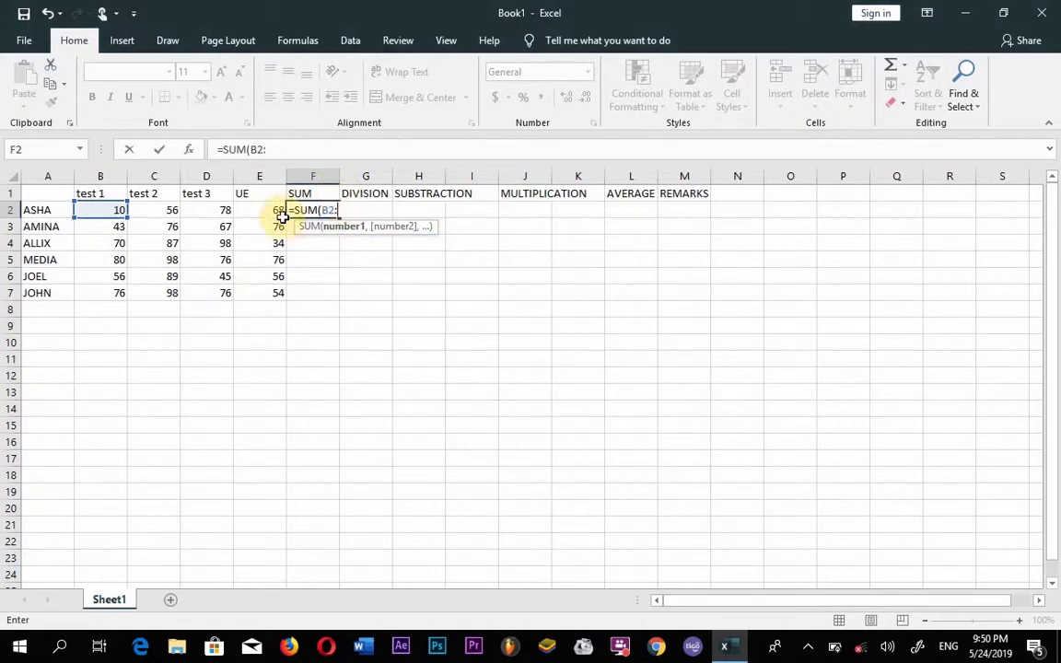
click(262, 213)
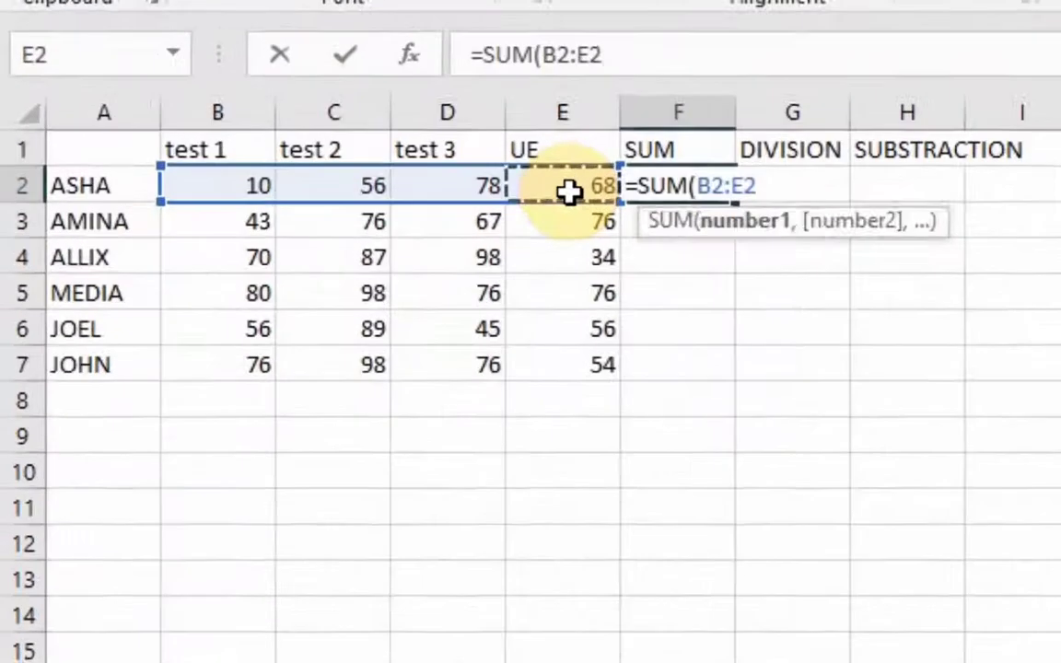
text())
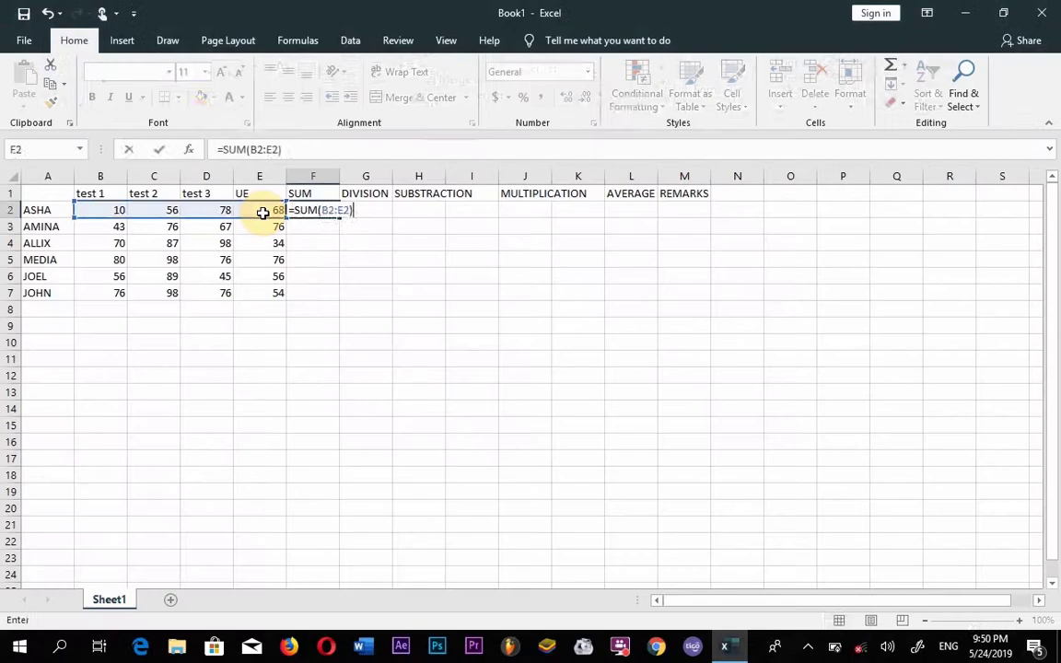
key(Return)
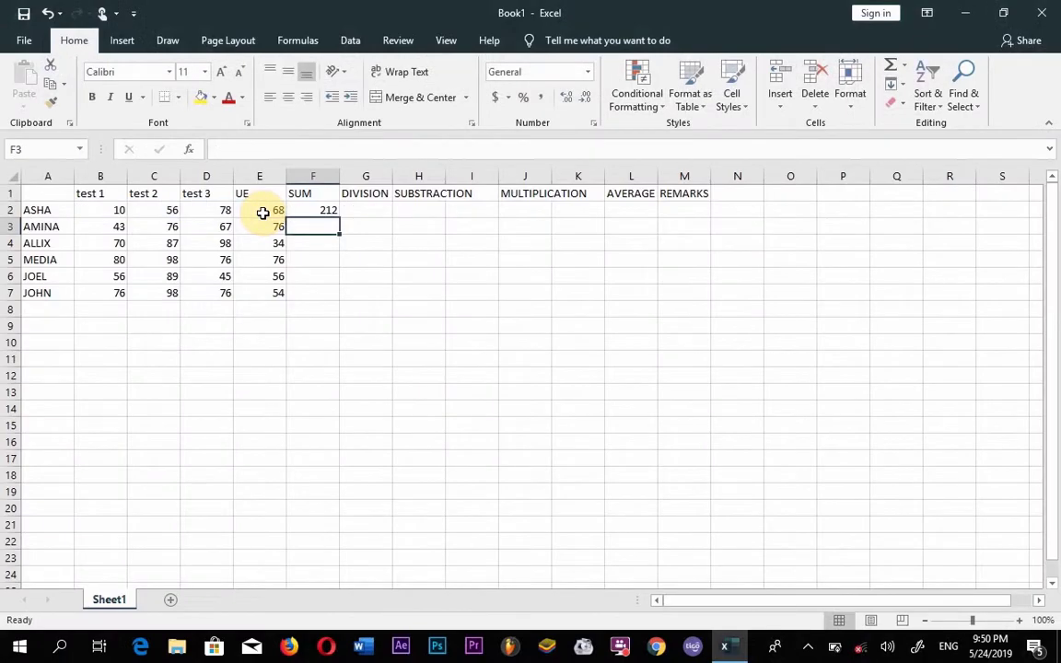
- Fill the sum formula in F2 down through F7 for the other students
click(306, 209)
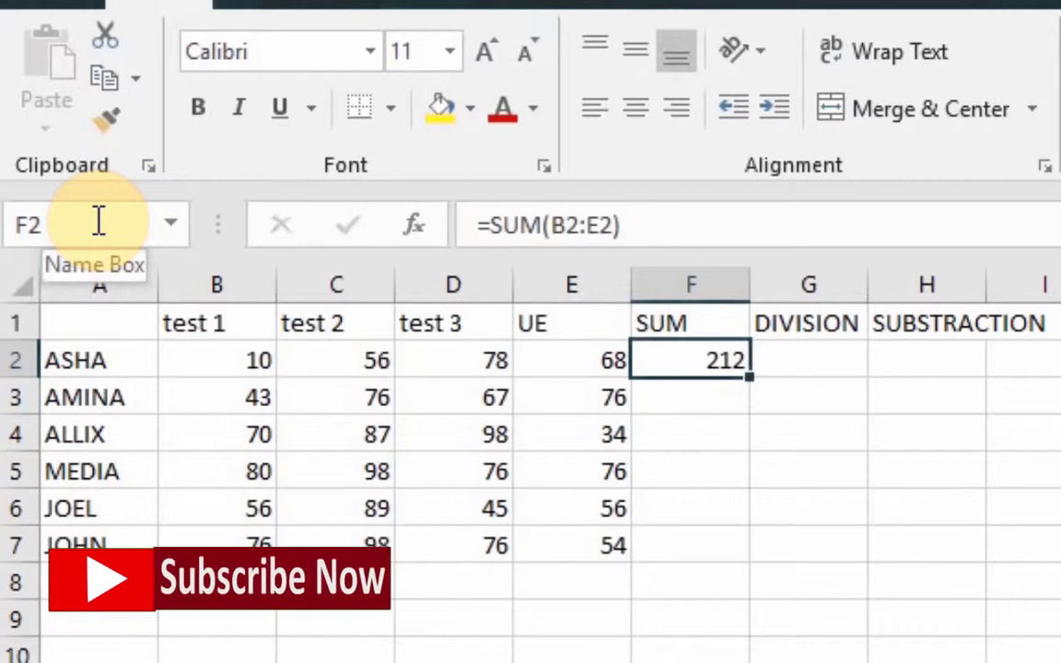
click(171, 224)
click(170, 227)
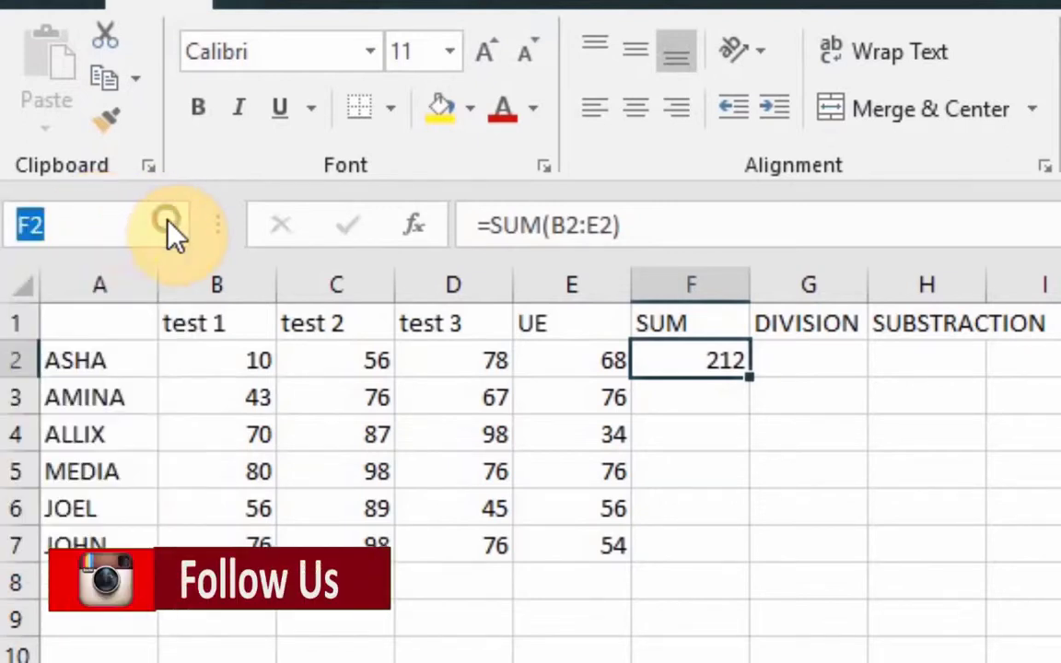
click(91, 217)
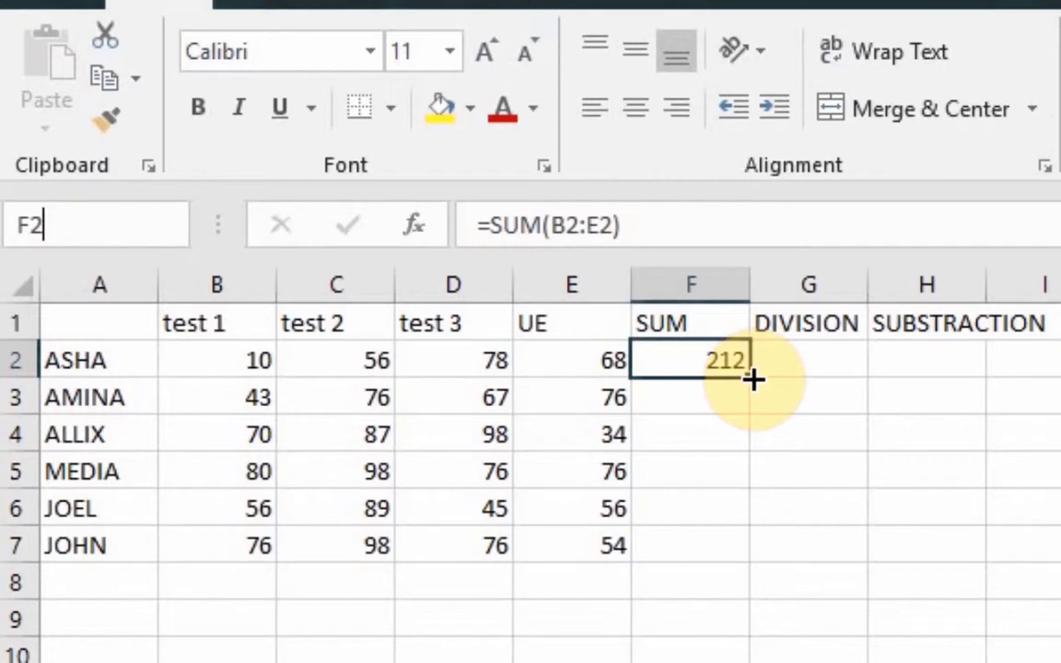
drag(753, 379, 743, 562)
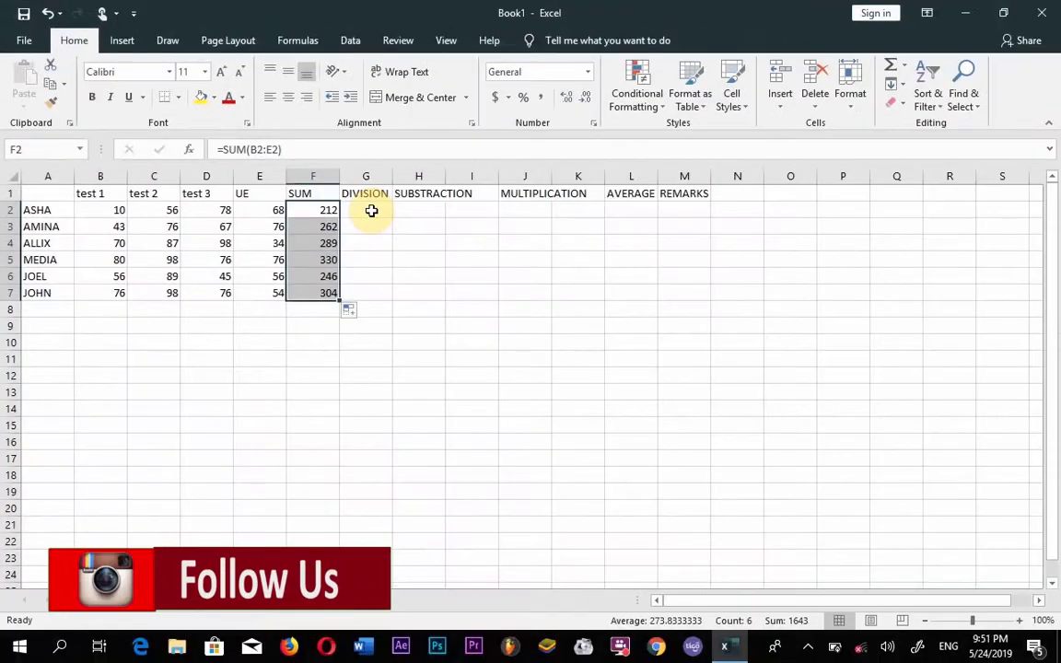
- Enter the formula =B2/E2 in cell G2 to divide the first student's test 1 score by the UE score
click(371, 211)
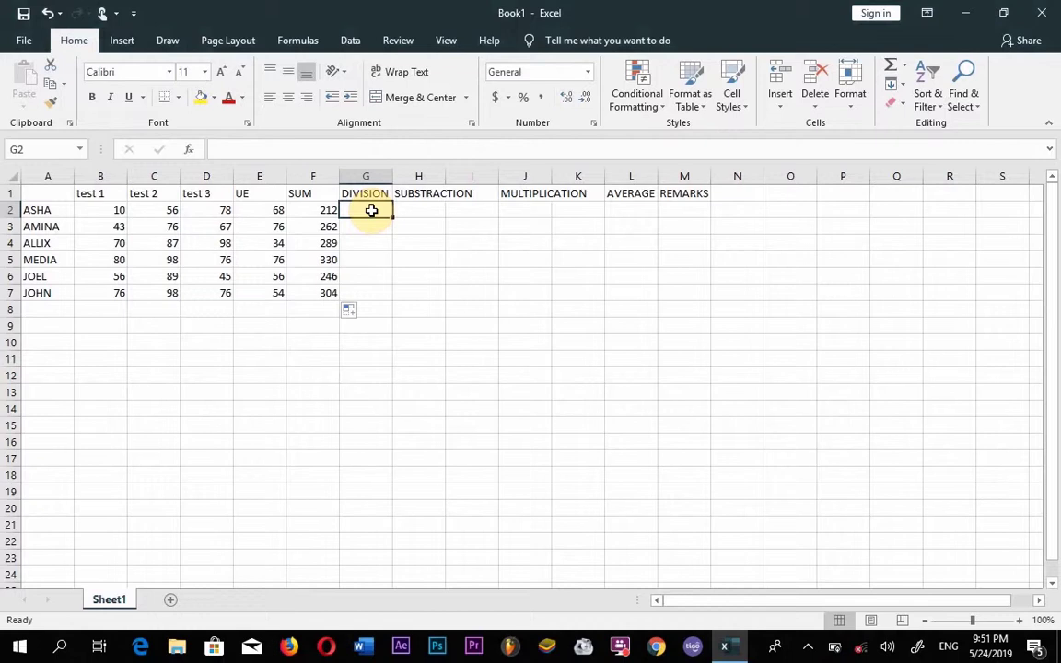
text(=)
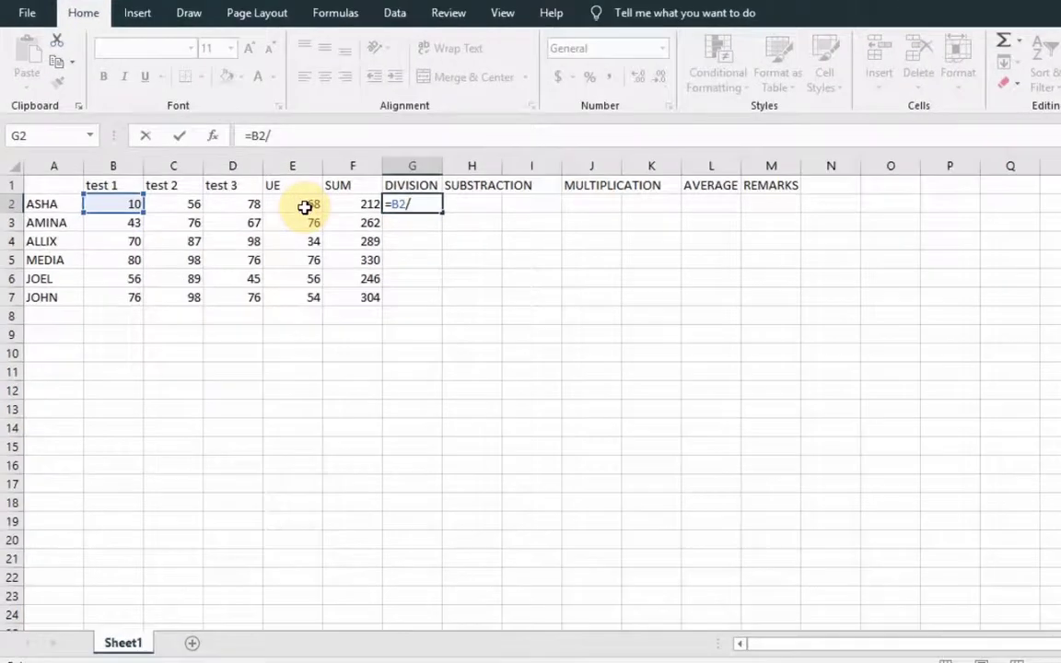
click(270, 212)
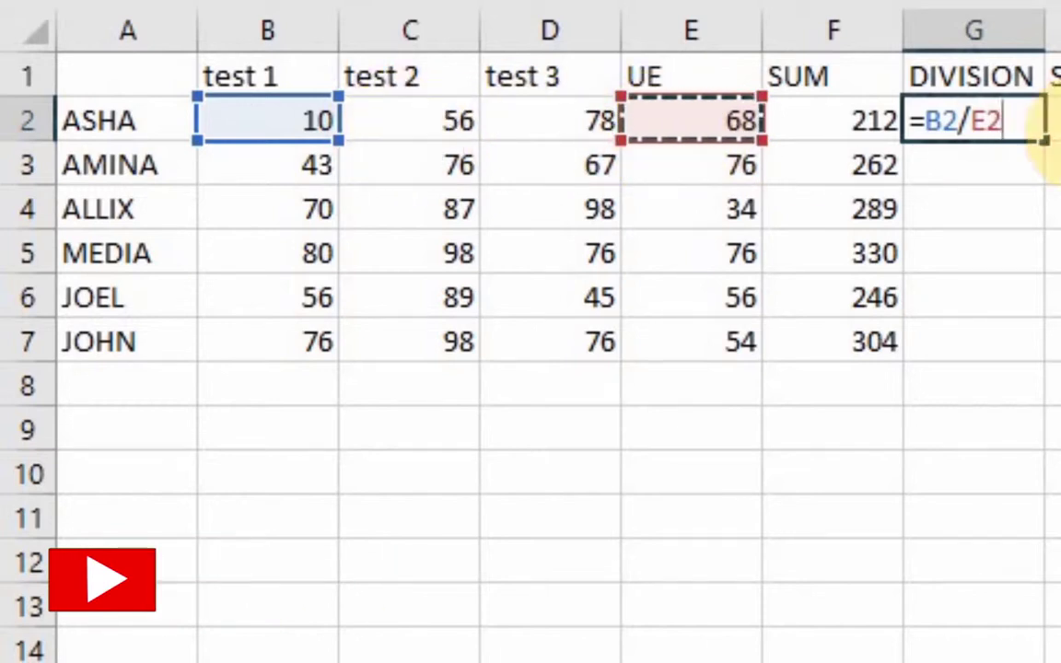
key(Return)
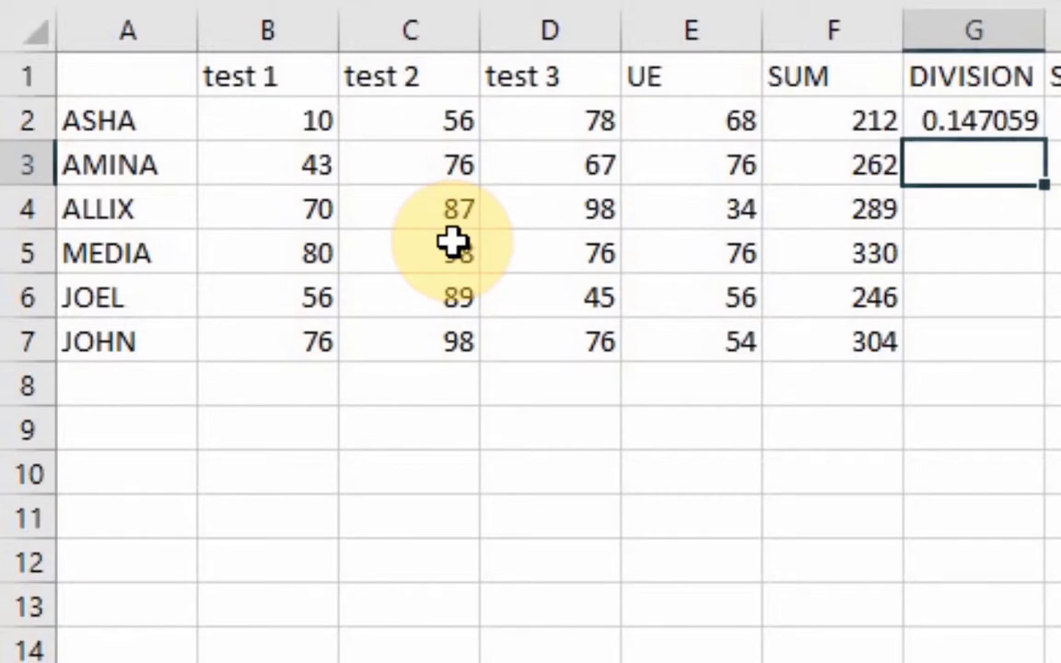
- Fill the division formula in G2 down through G7 for the other students
click(1024, 120)
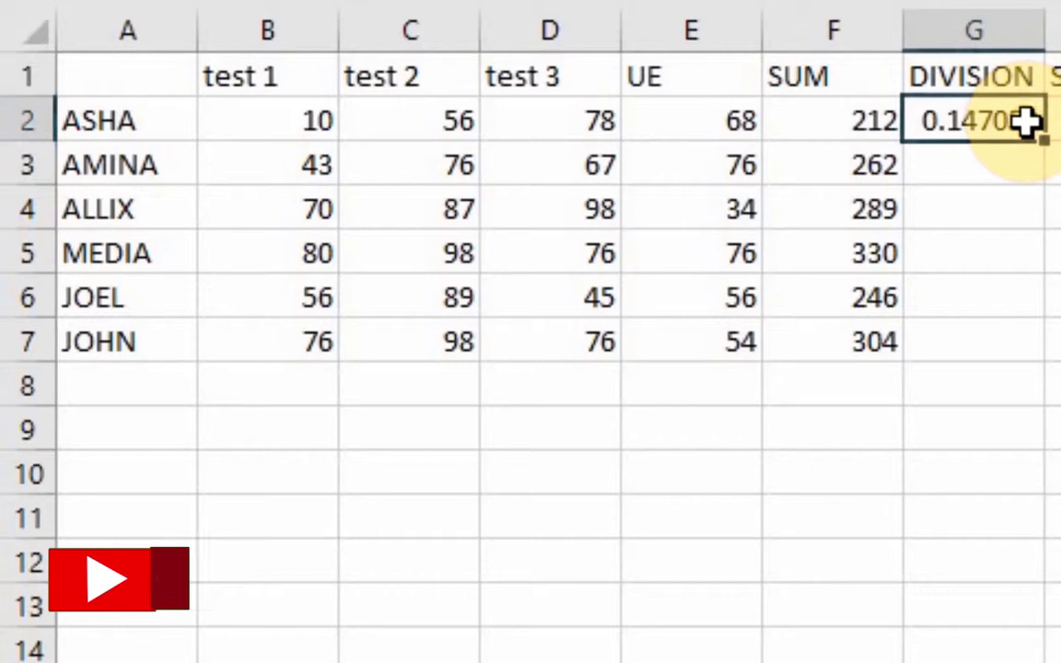
drag(1044, 156, 1026, 355)
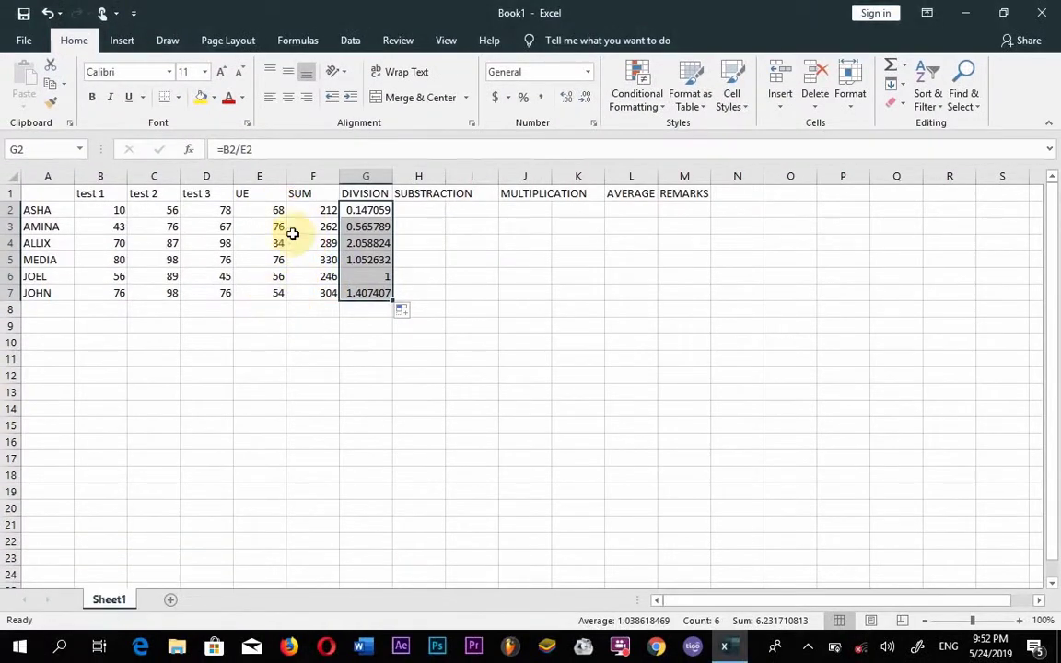
- Enter =B2-E2 in cell H2 to subtract the UE score from test 1, and fill it down through H7
click(419, 210)
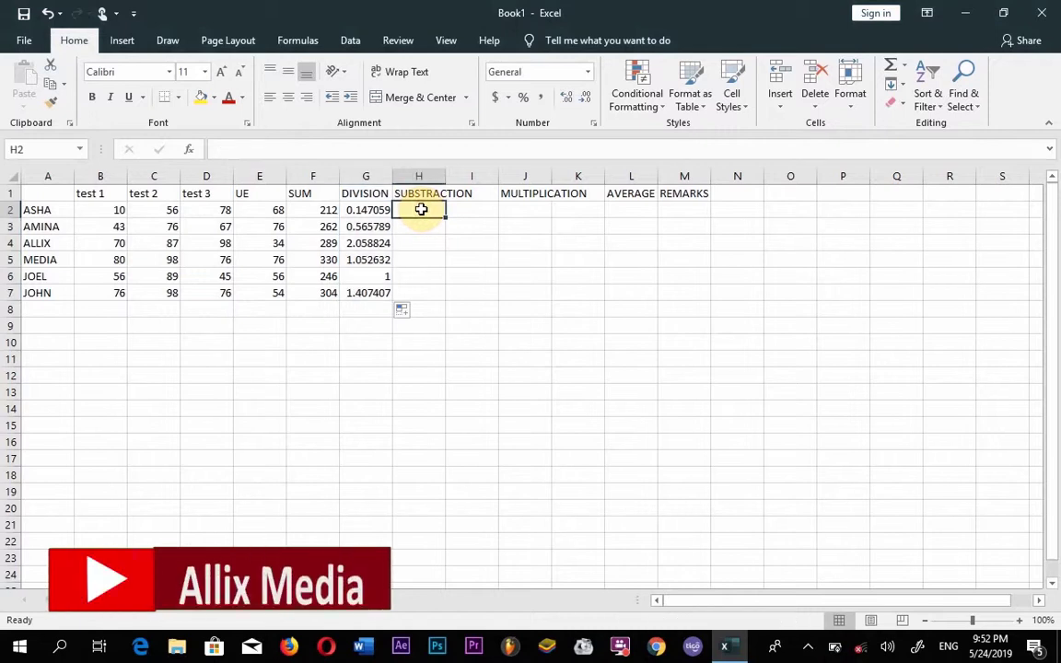
click(452, 210)
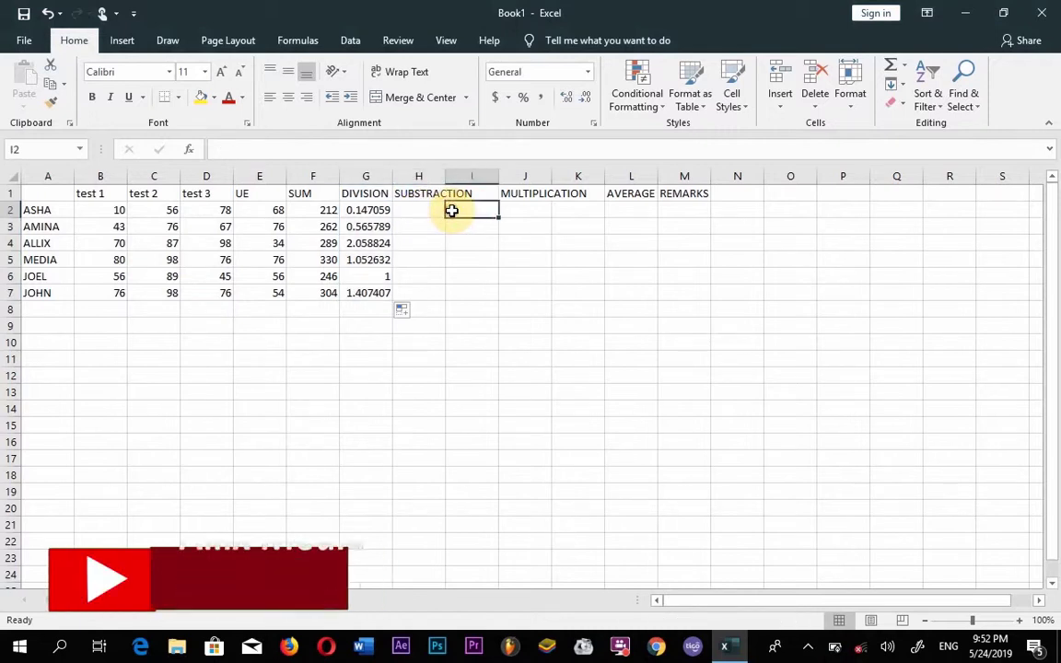
click(413, 210)
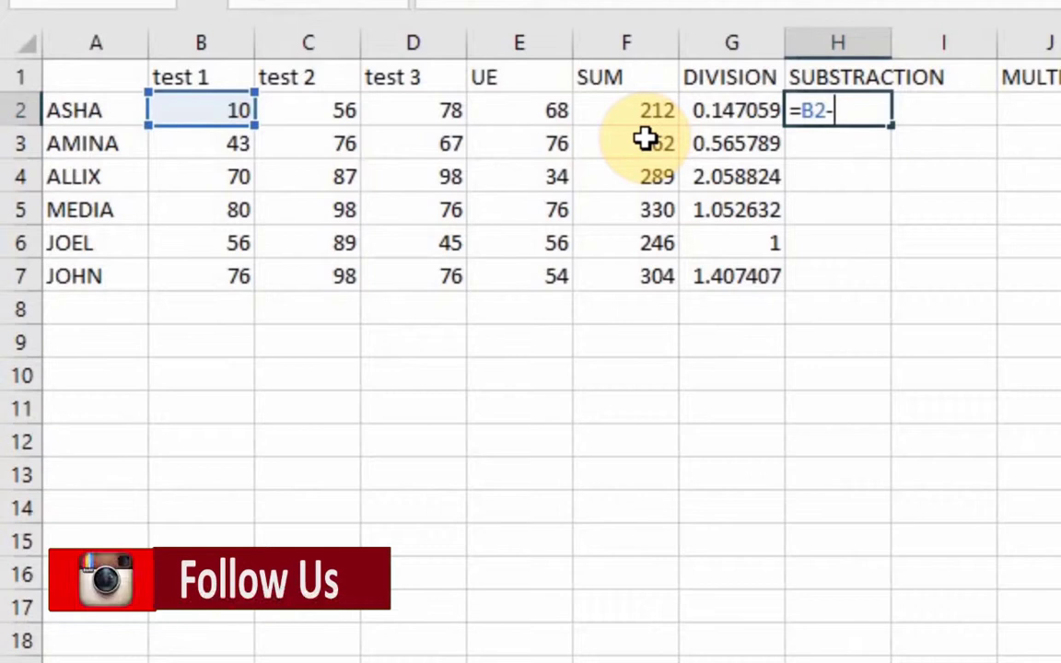
click(530, 114)
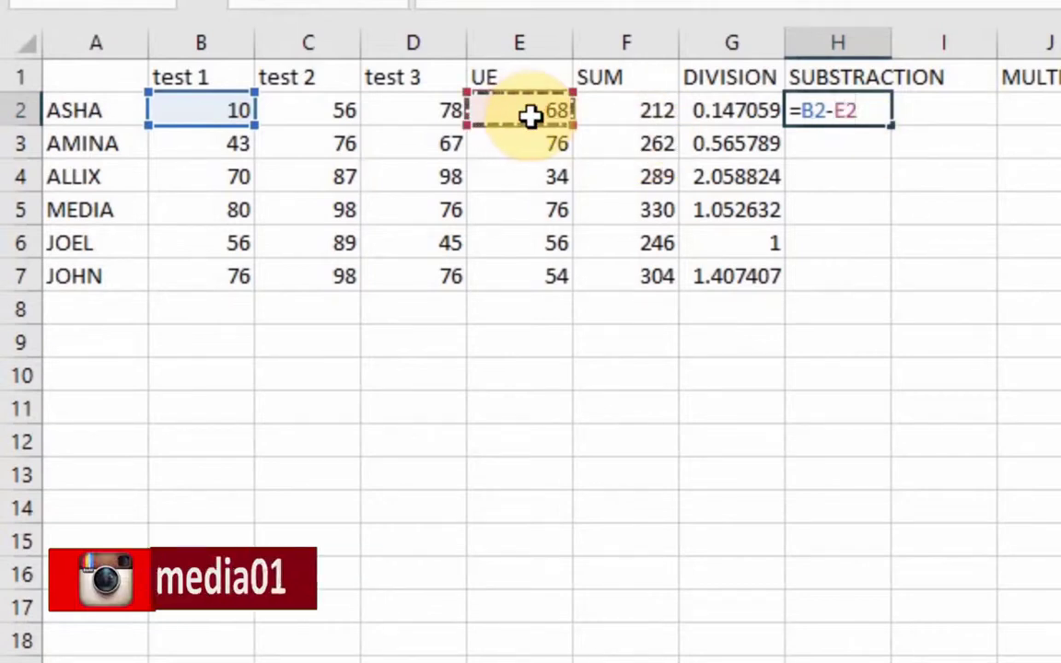
key(Return)
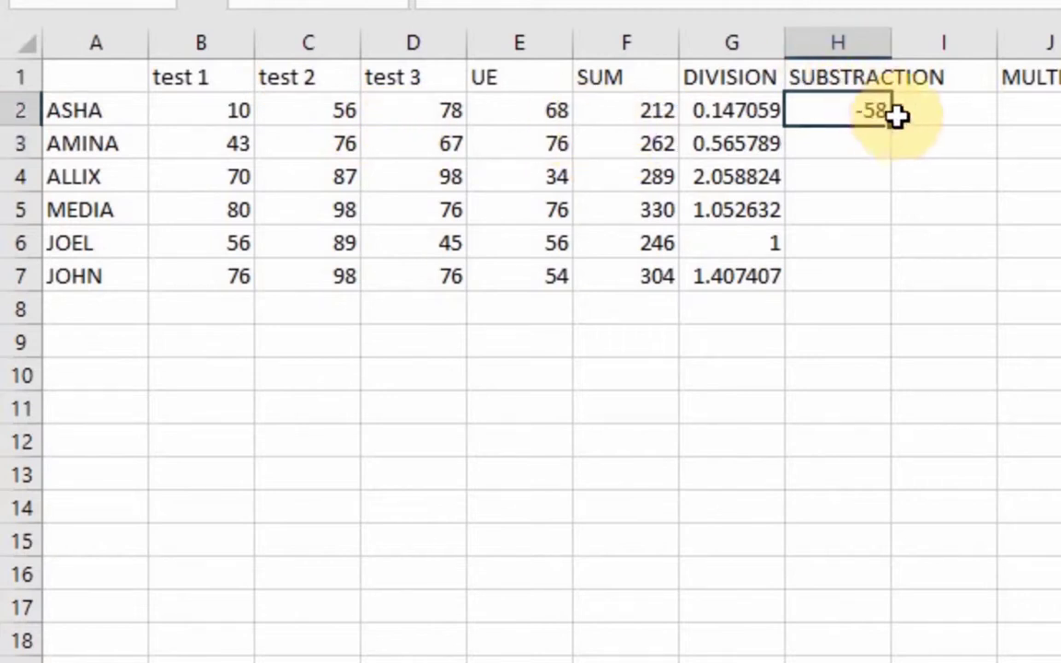
drag(890, 125, 888, 289)
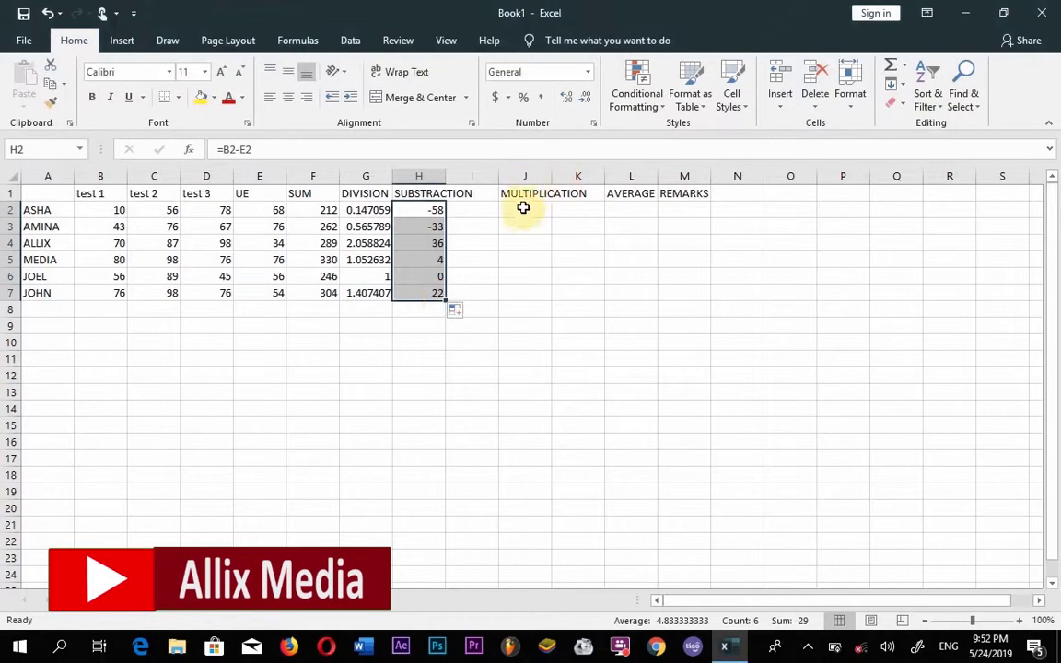
- Enter =B2*E2 in cell J2 to multiply the test 1 and UE scores, and fill it down through J7
click(520, 217)
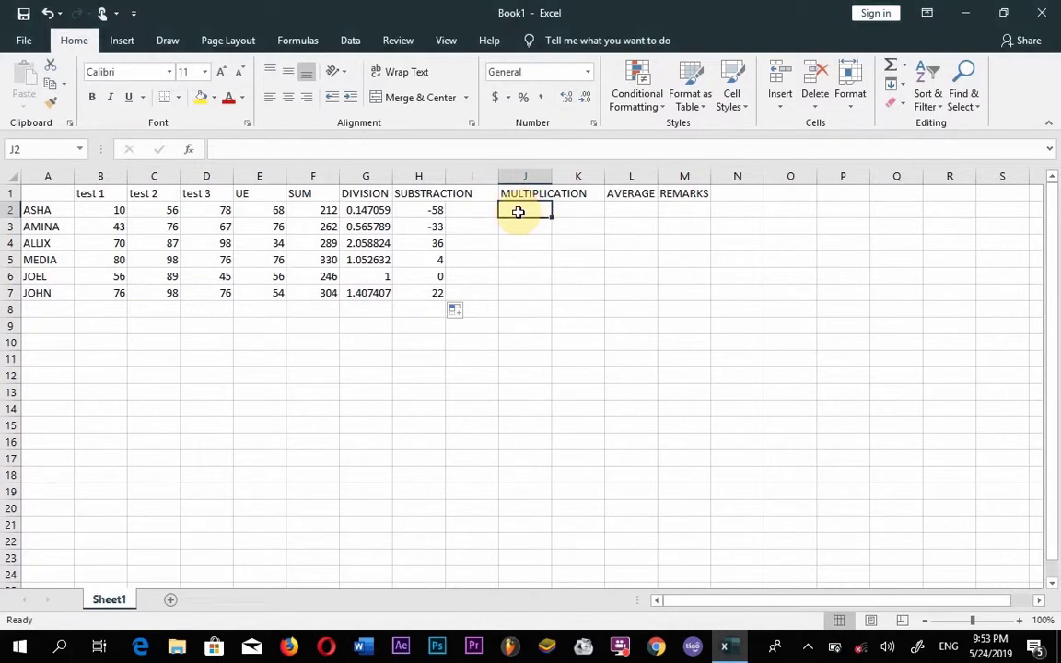
text(=)
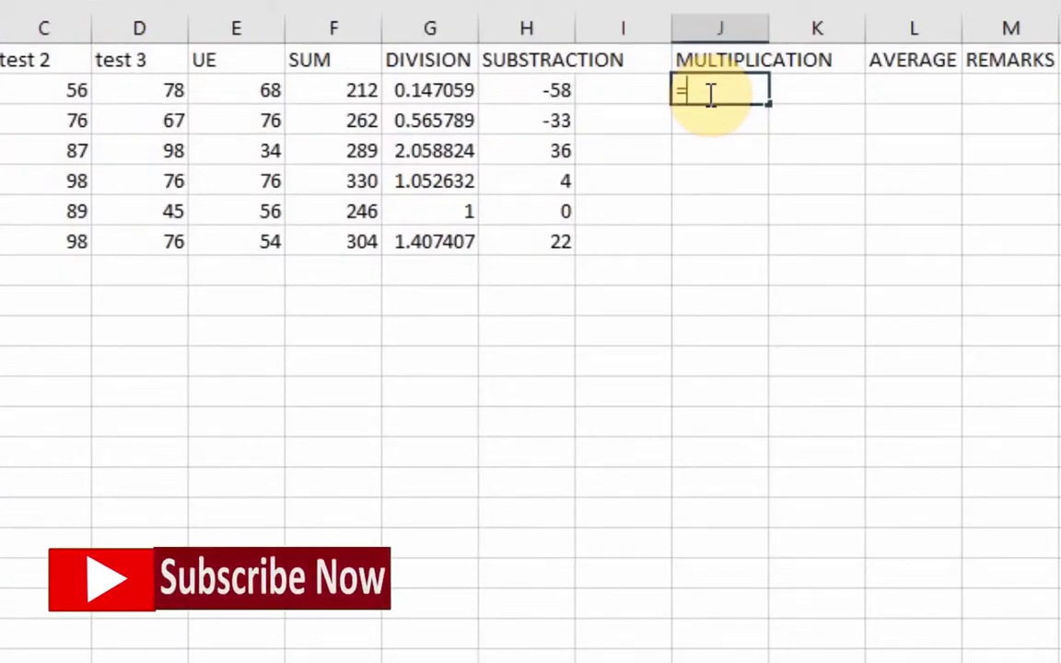
text(B2*)
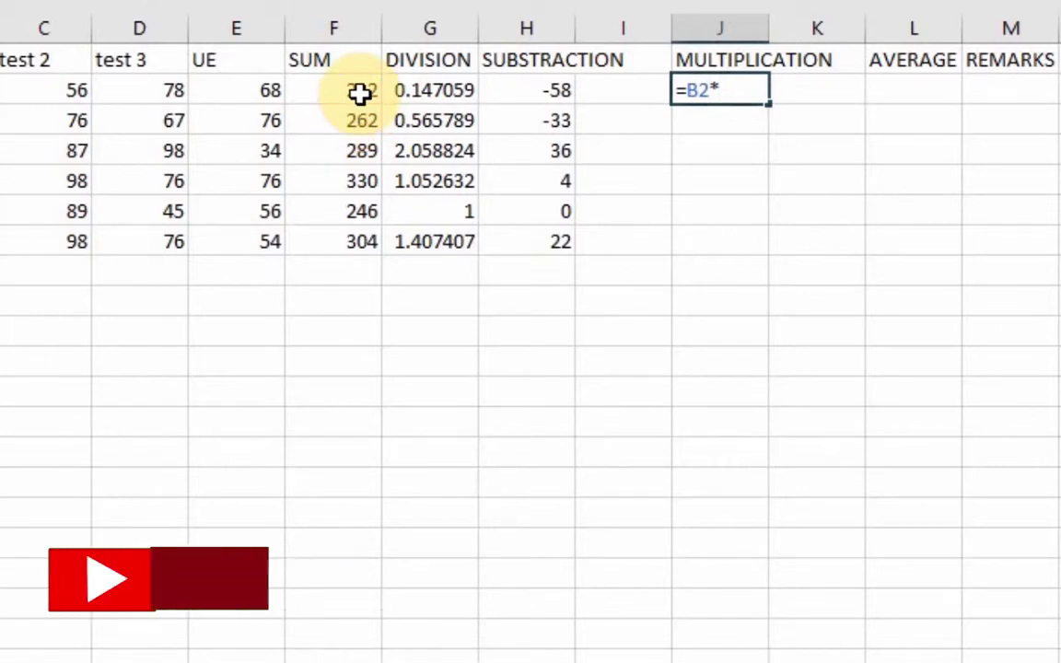
click(264, 92)
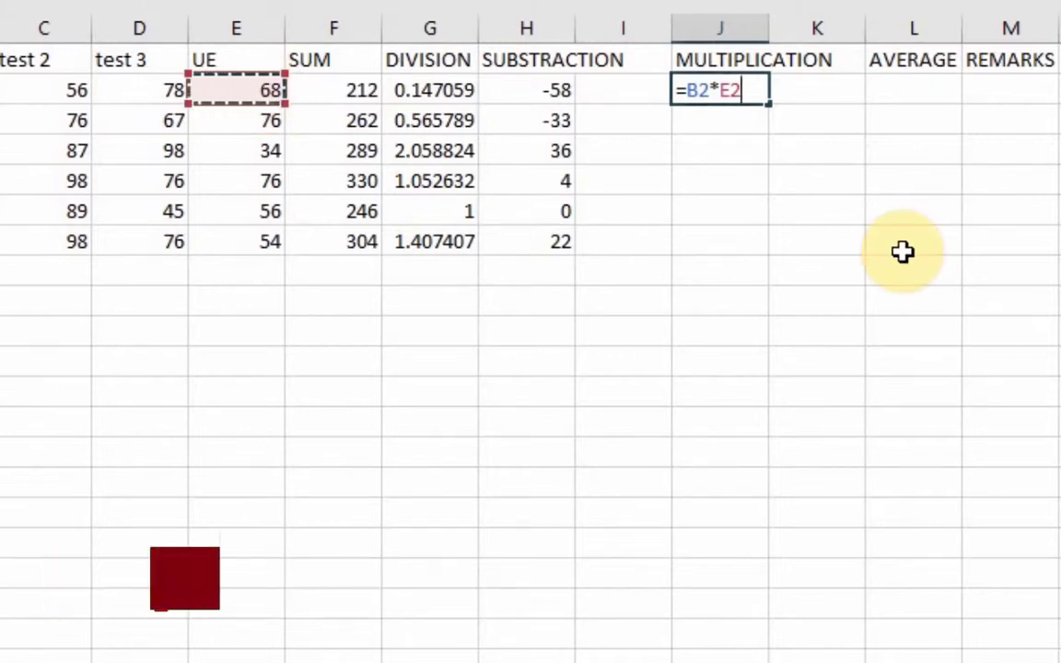
key(Return)
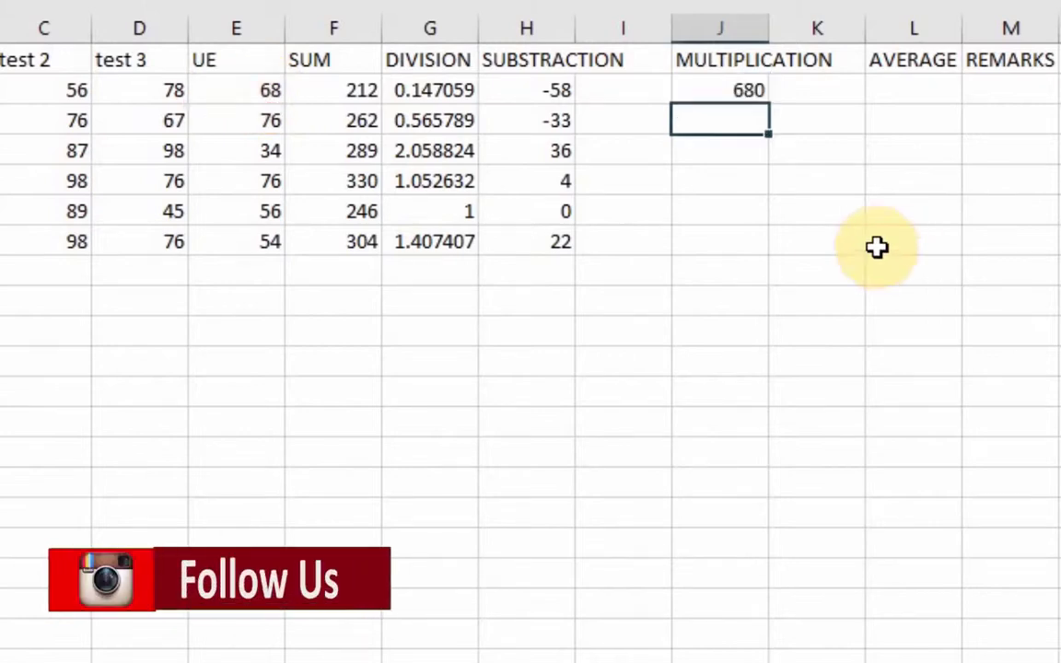
click(749, 91)
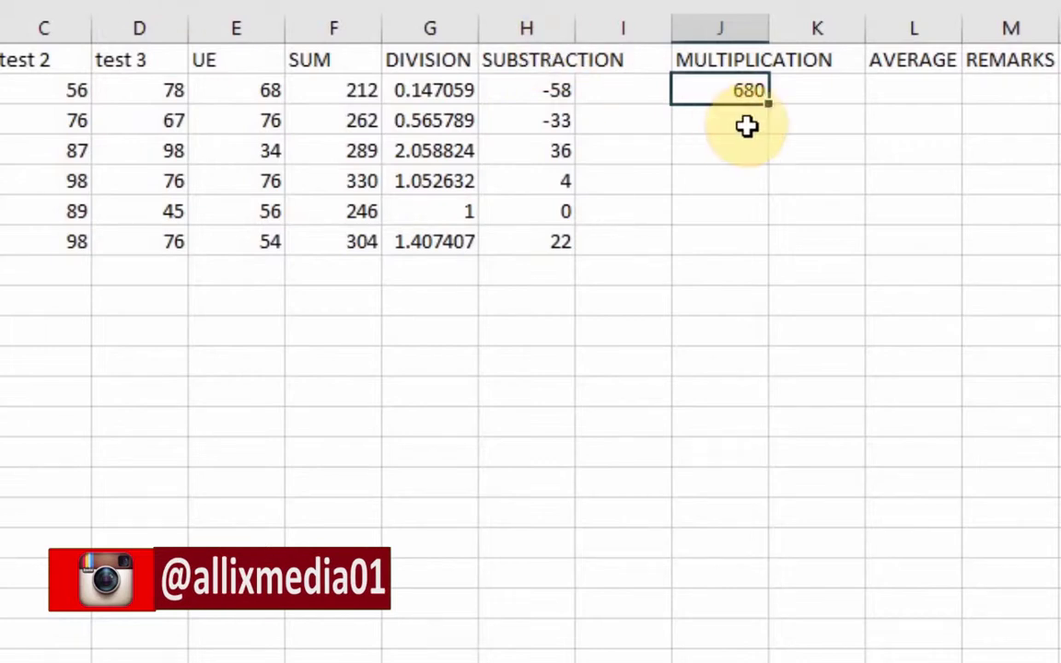
drag(767, 108, 752, 252)
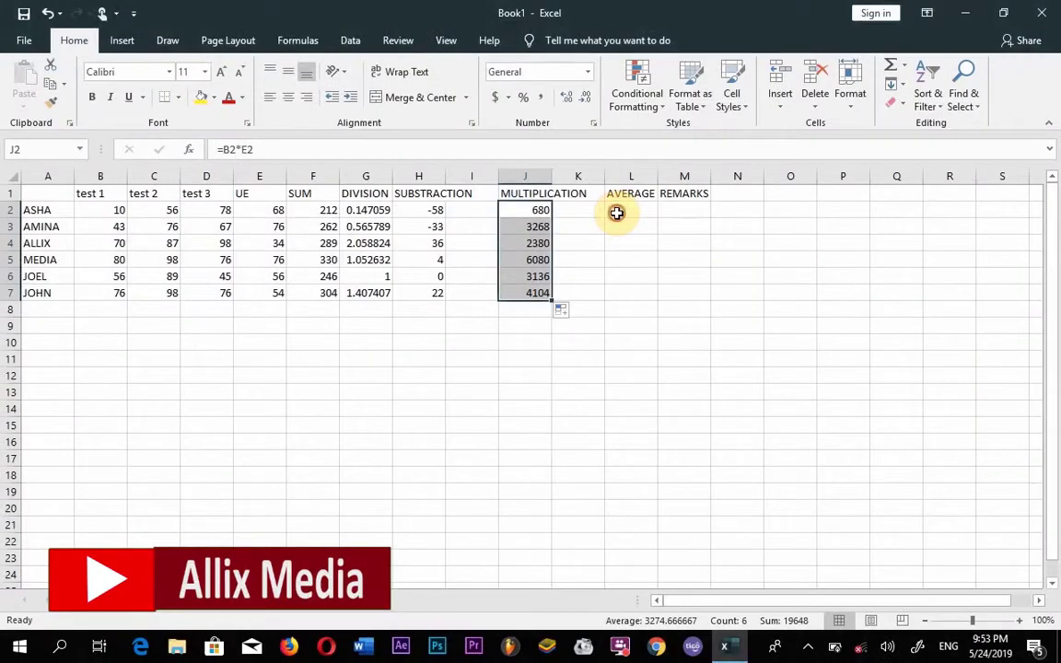
- Enter =AVERAGE(B2:E2) in cell L2 to average the first student's four scores, and fill it down through L7
click(616, 213)
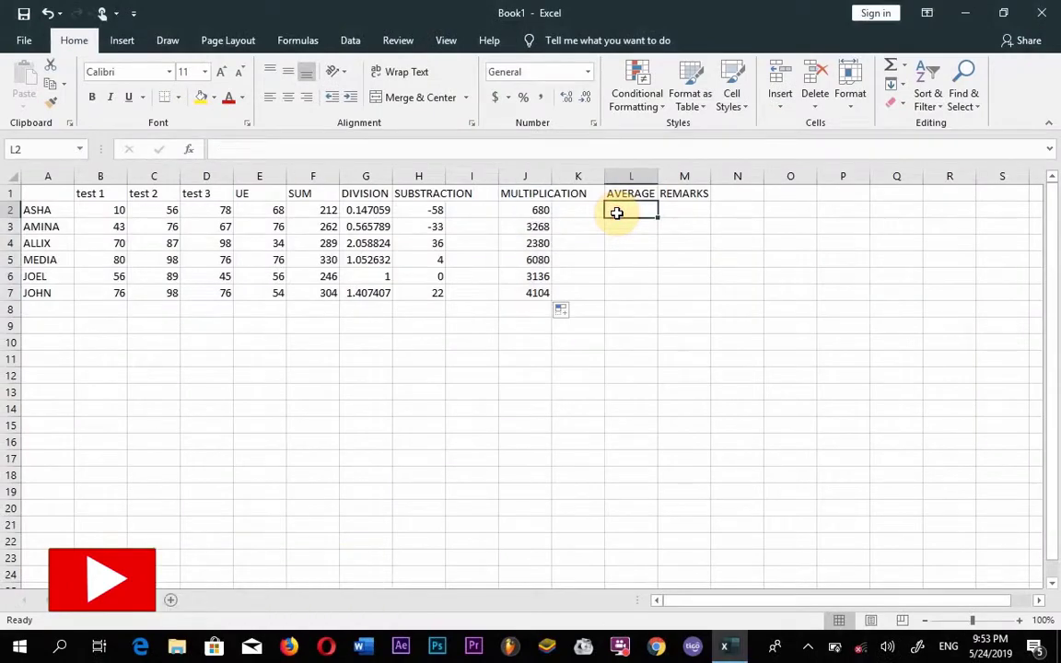
text(=AVERA)
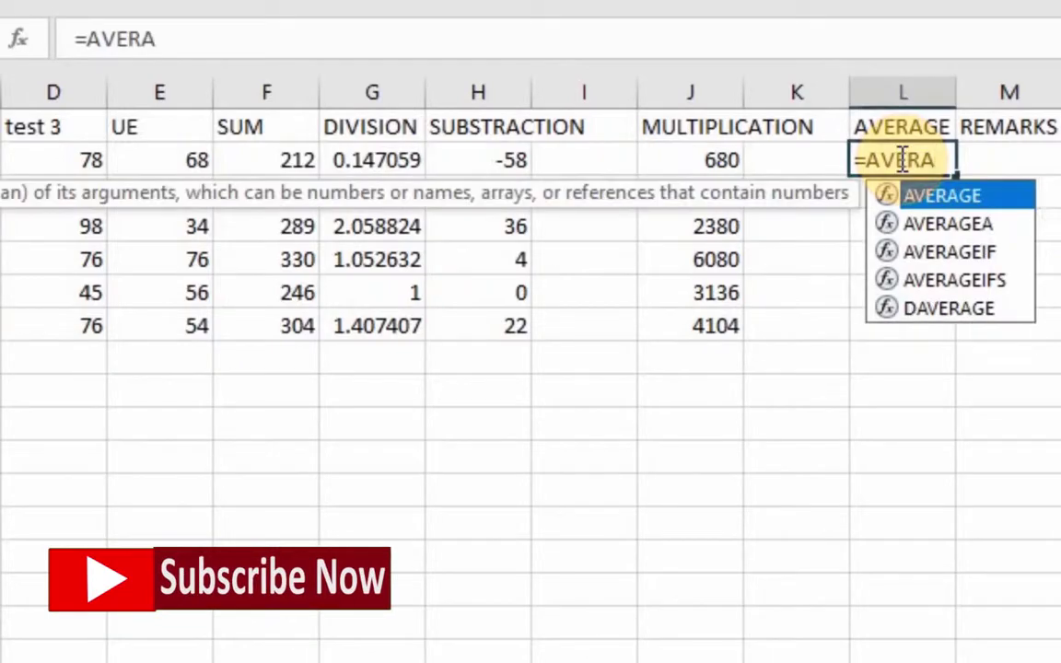
text(GE)
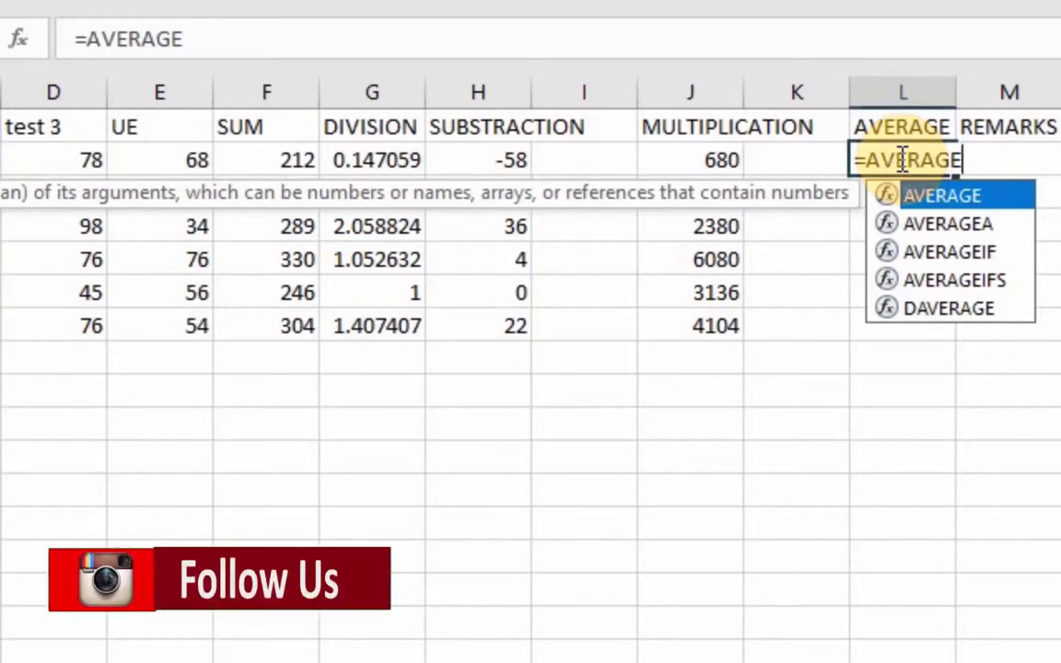
text(()
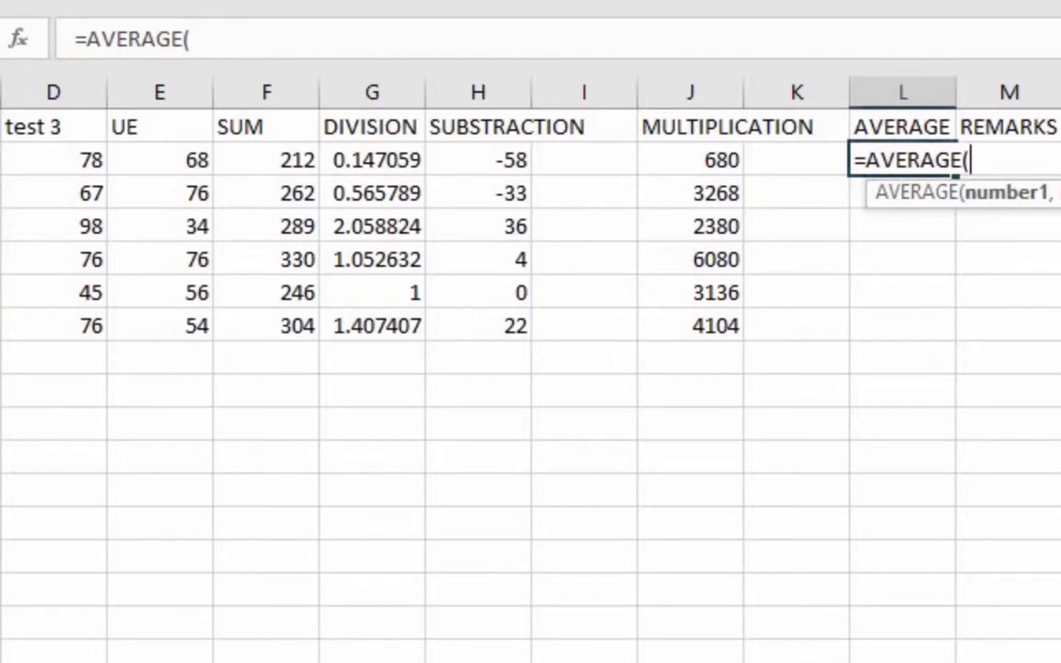
text(B2)
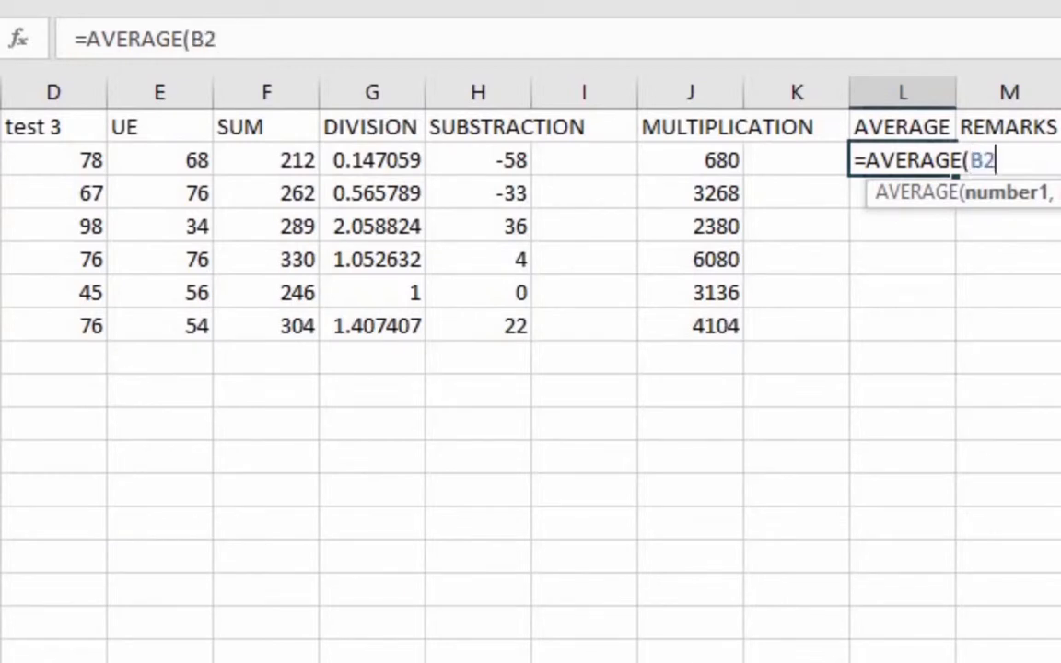
click(197, 163)
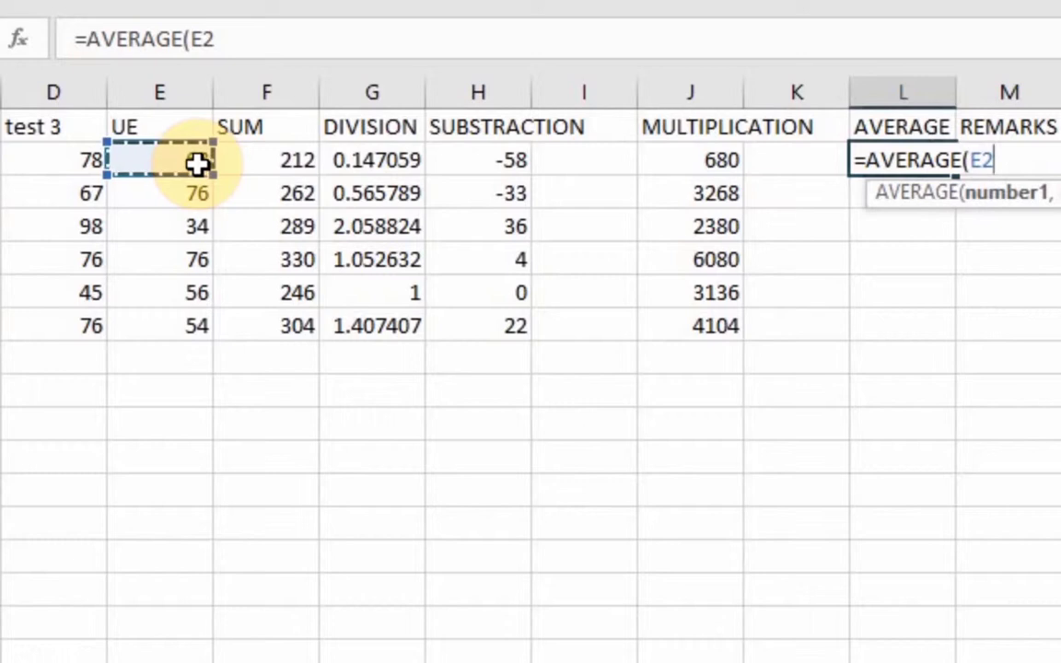
key(ctrl+z)
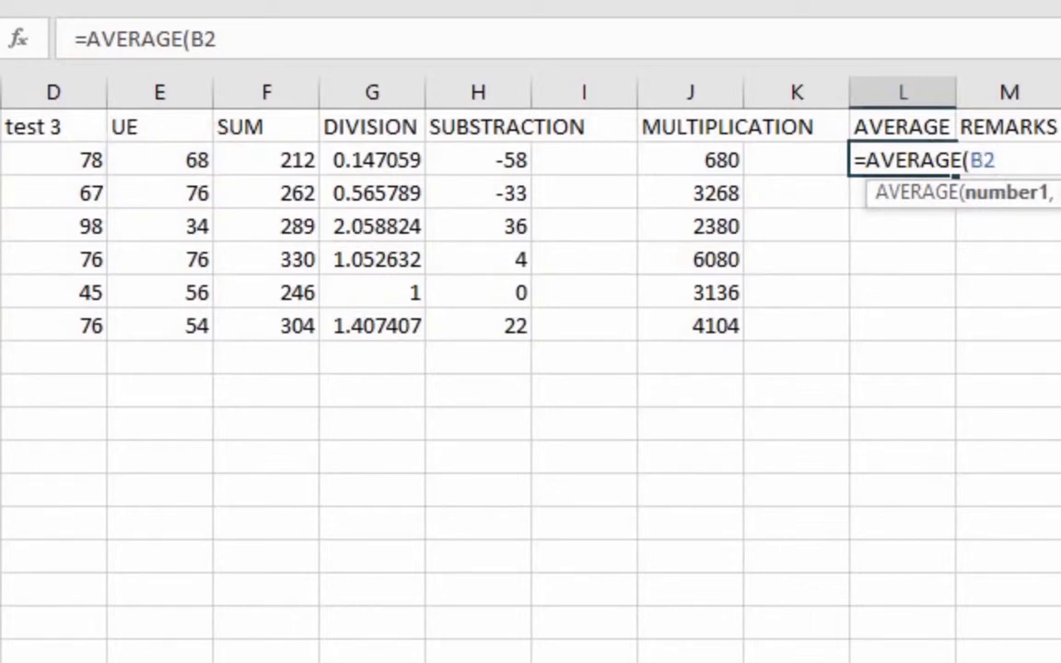
text(:B2)
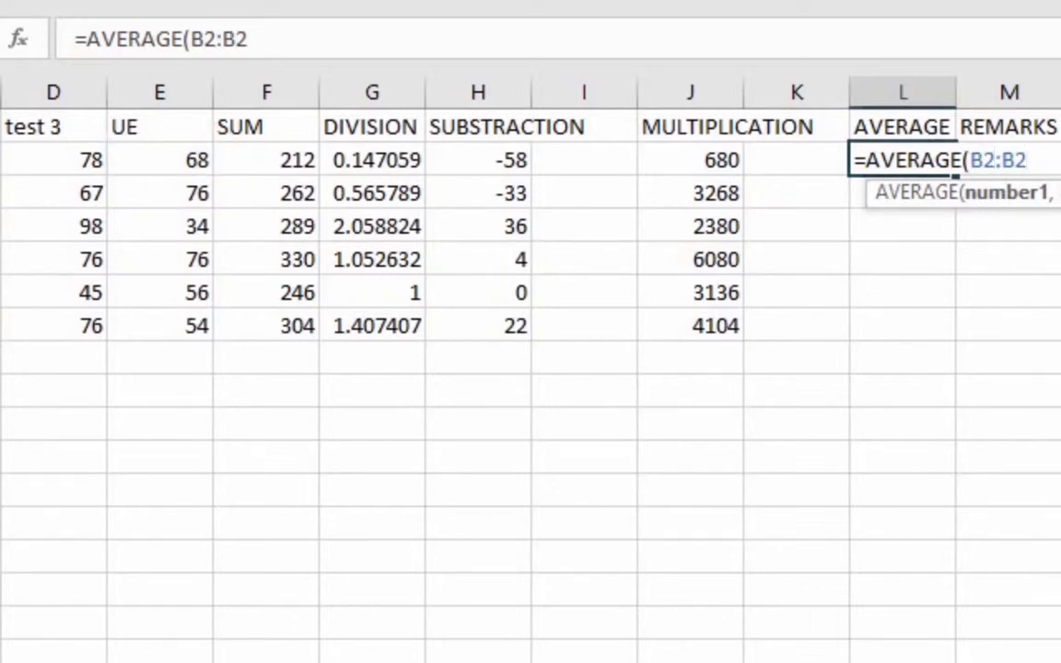
key(BackSpace)
key(BackSpace)
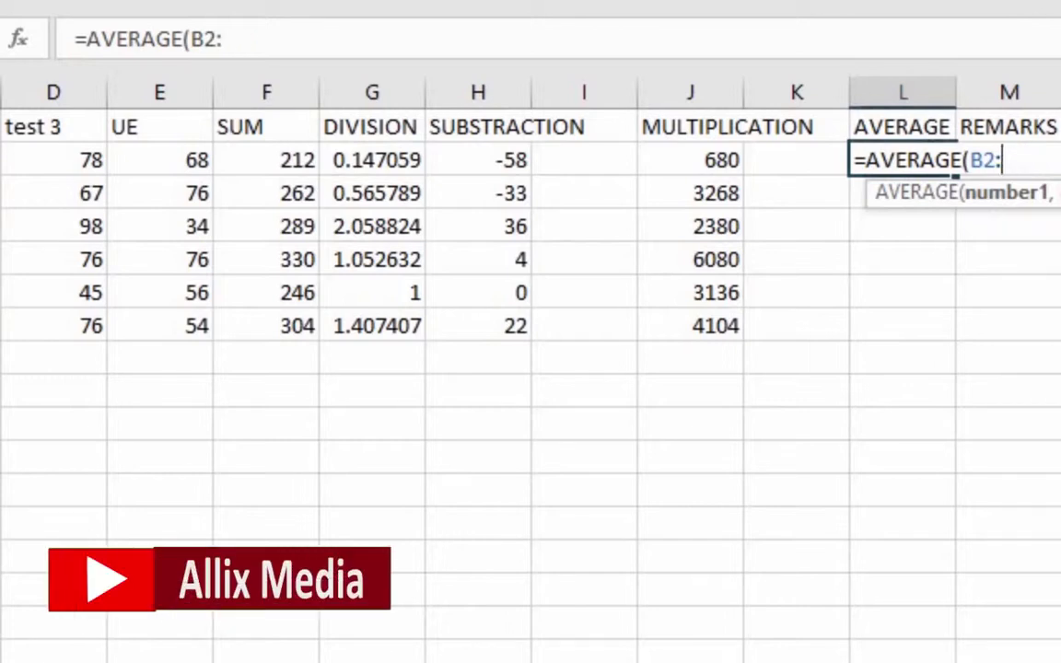
click(173, 159)
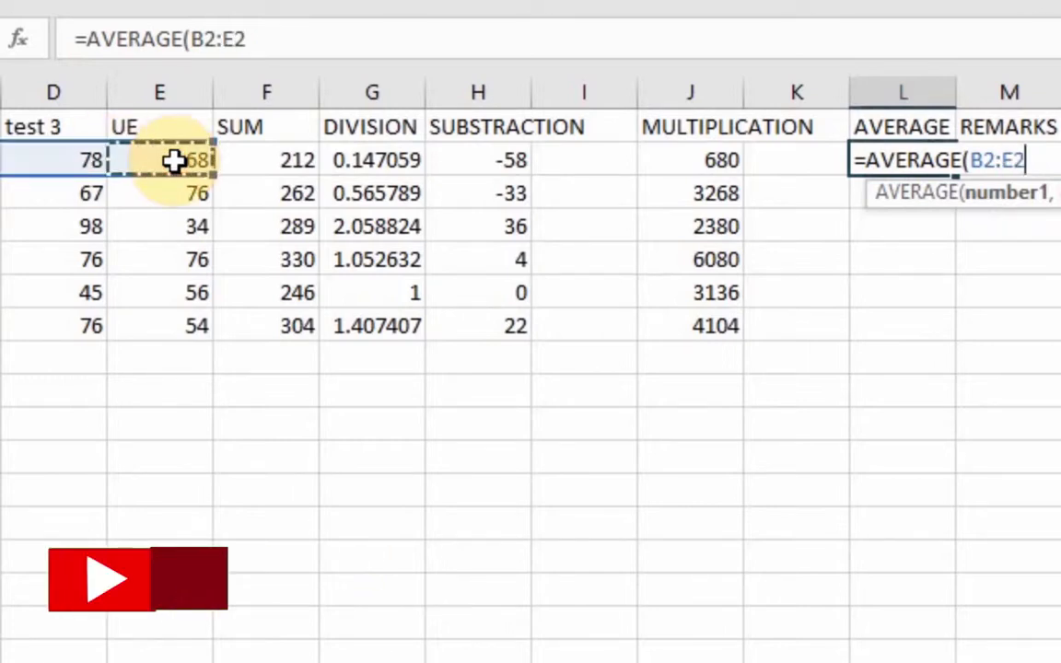
text())
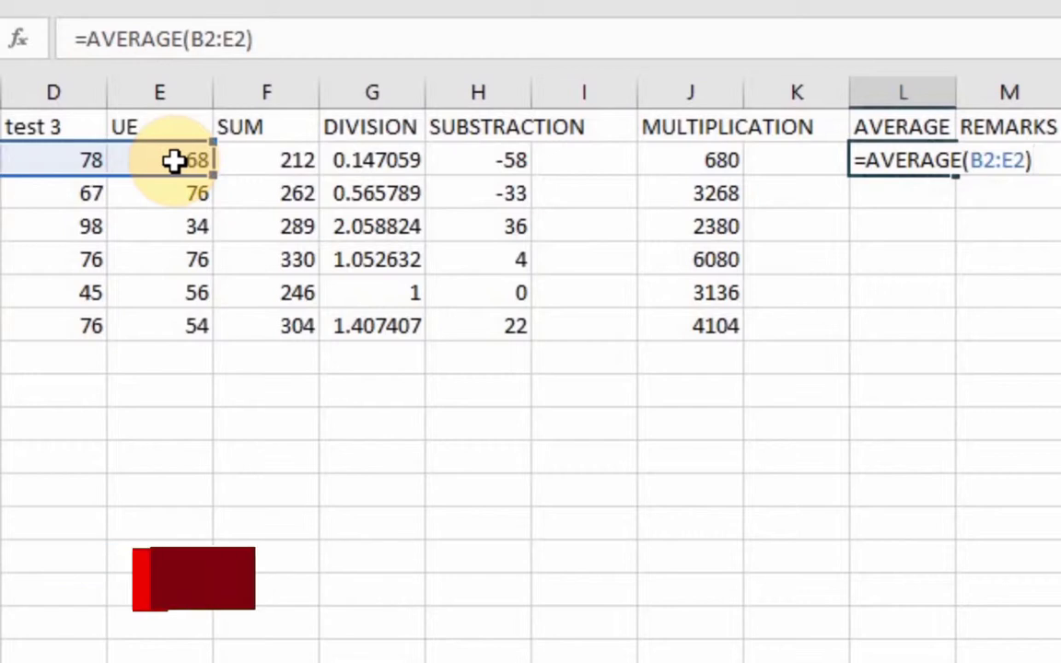
key(Return)
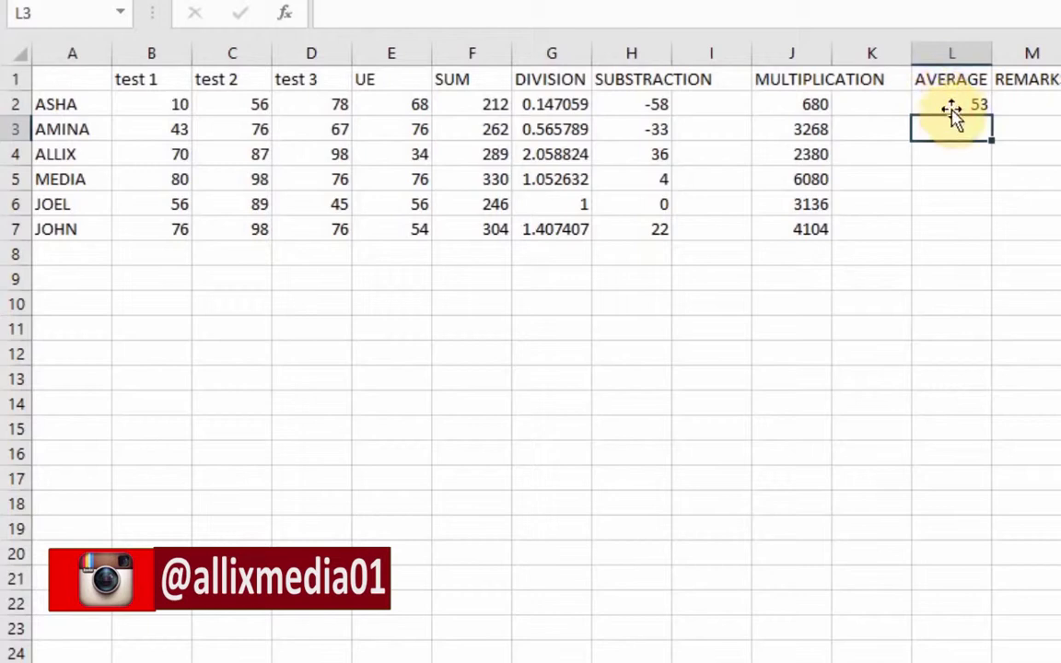
click(954, 99)
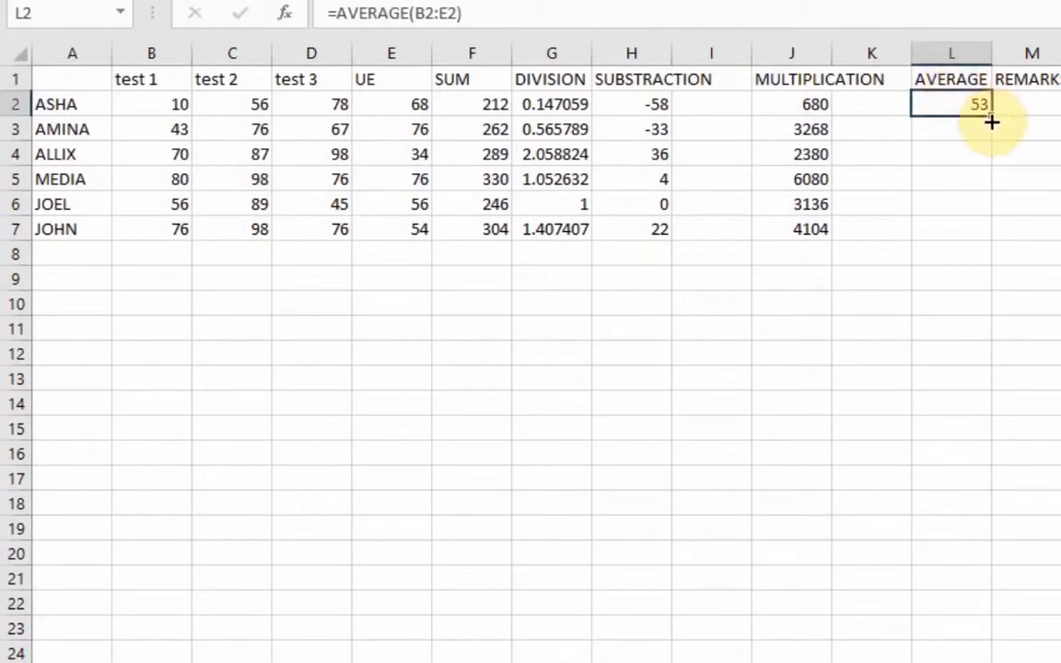
drag(990, 121, 984, 229)
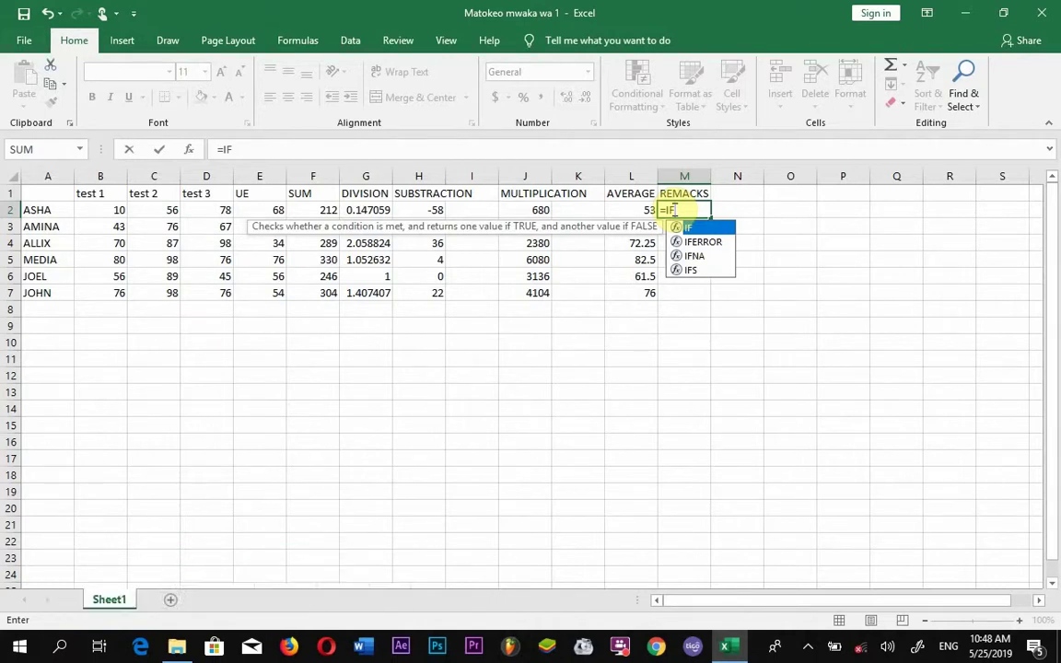
- Begin the remarks formula in M2 as =IF(L2>=65,"PASS", so that an average of at least 65 returns PASS
text(()
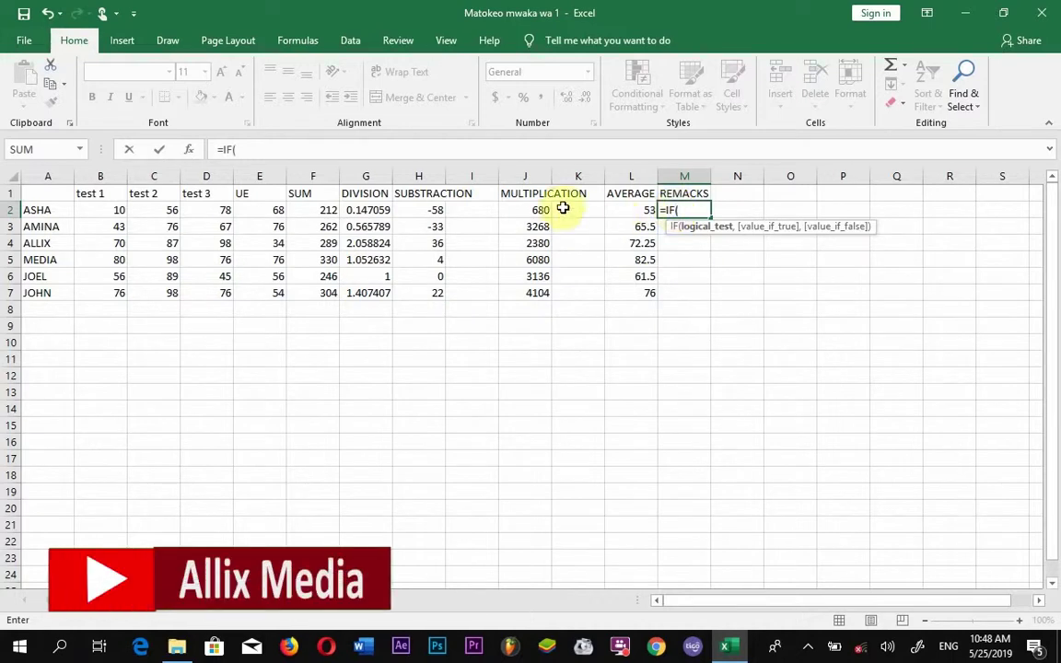
click(643, 210)
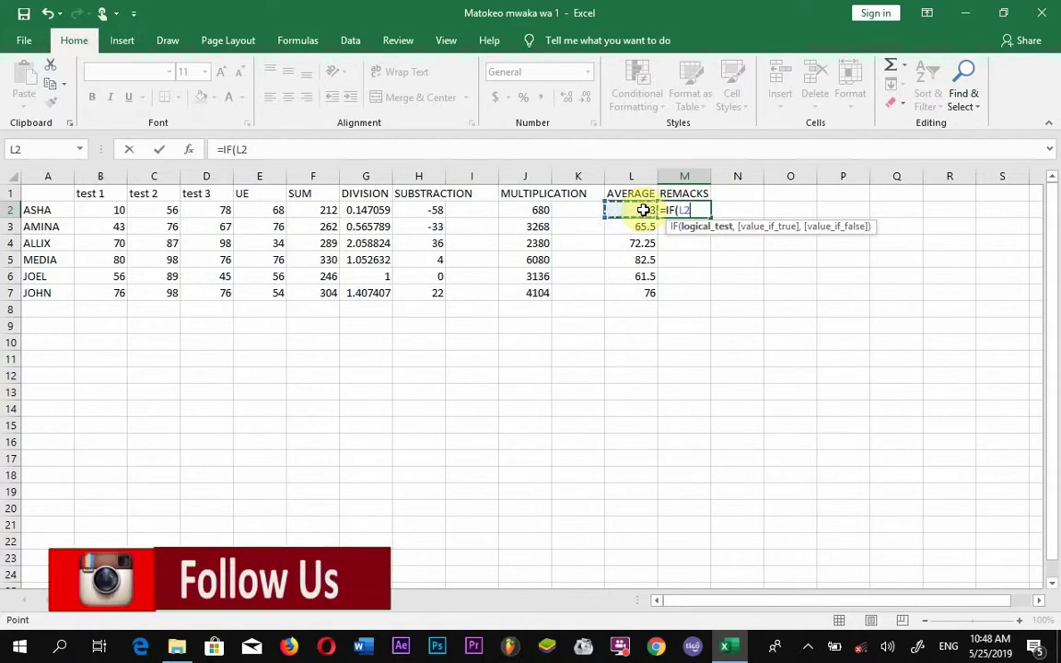
text(>)
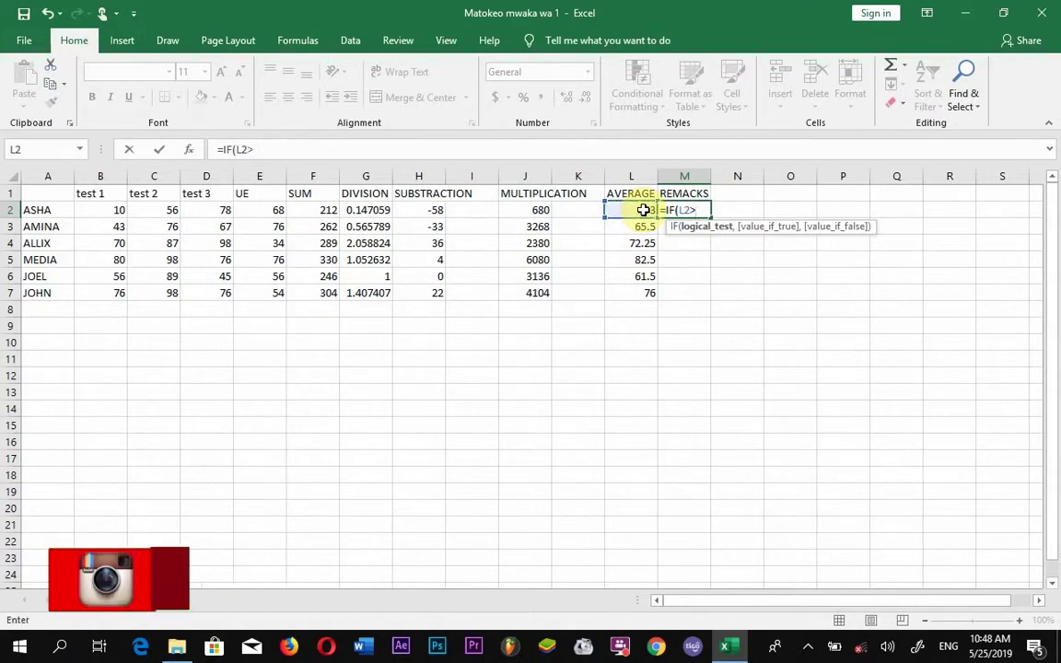
text(=65)
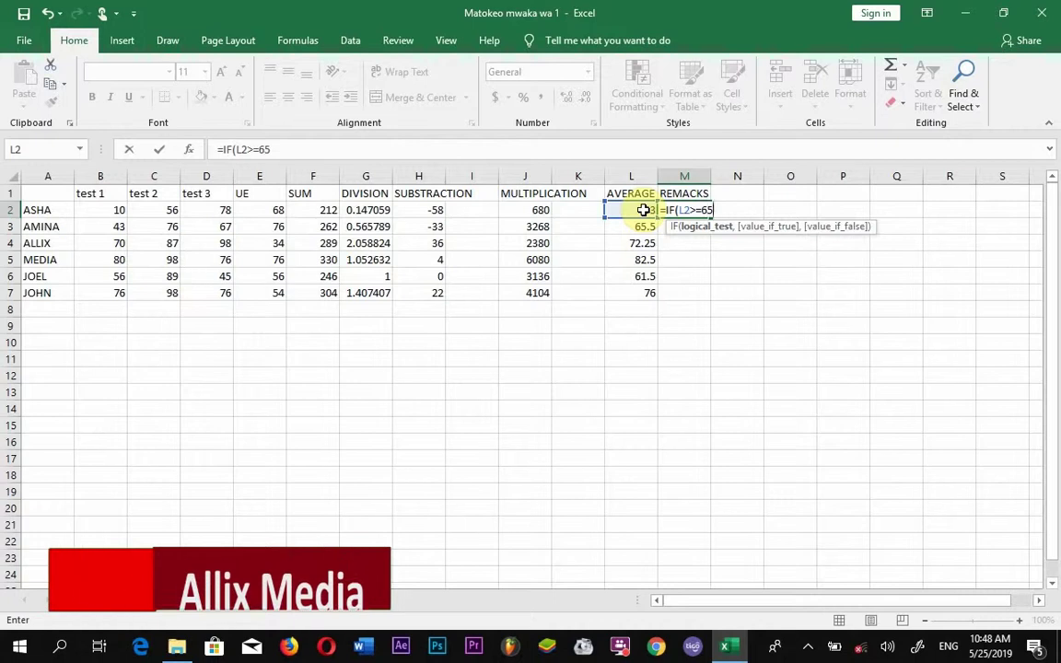
text(,)
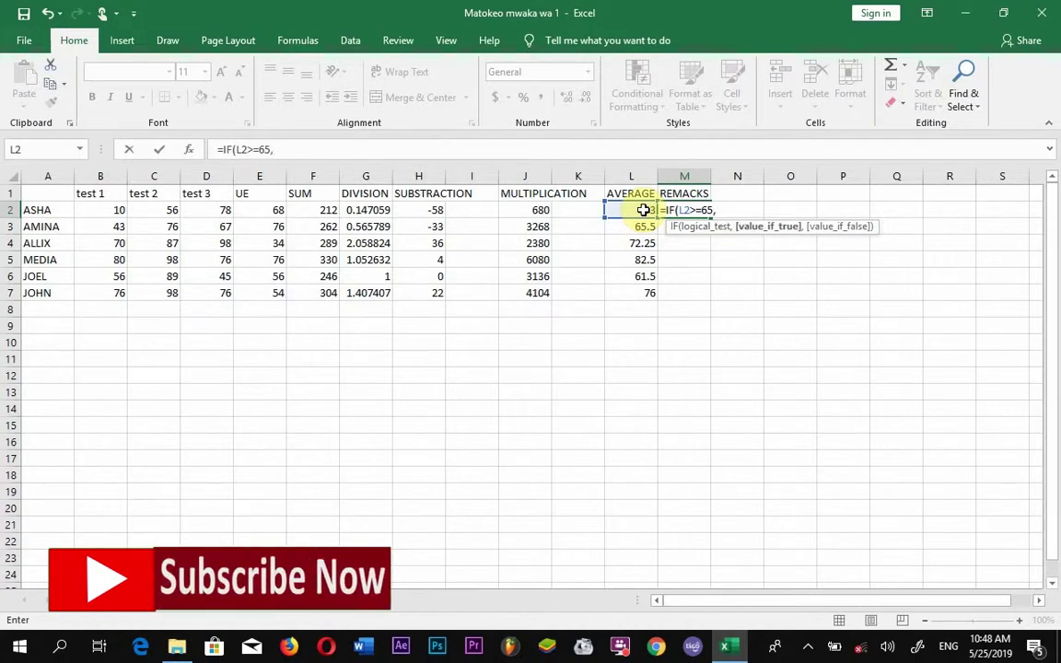
text(")
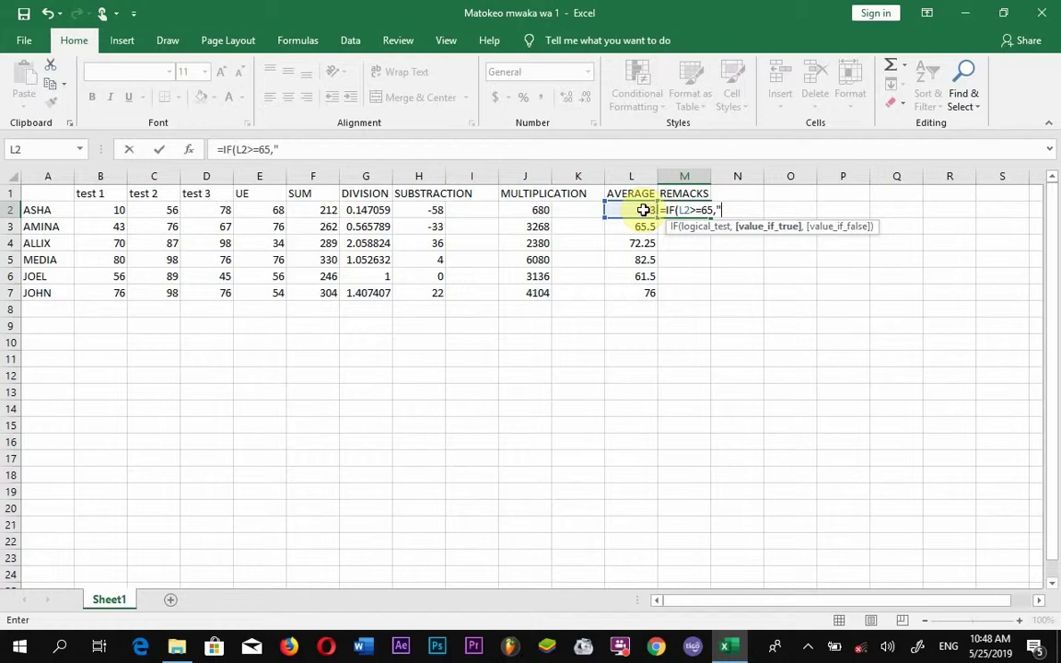
text(PASS)
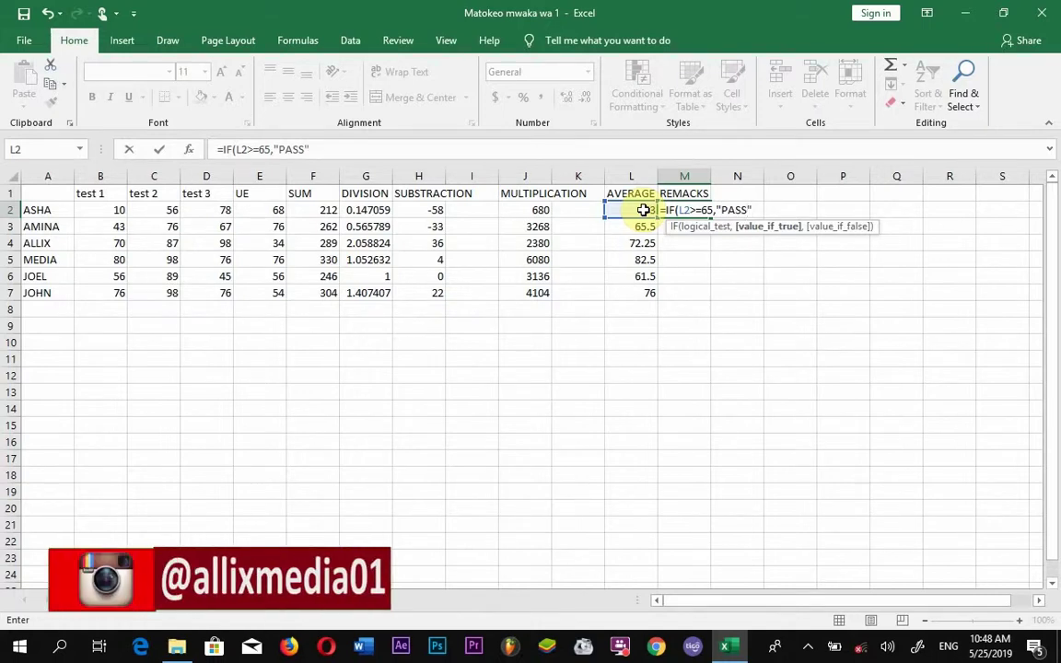
text(,)
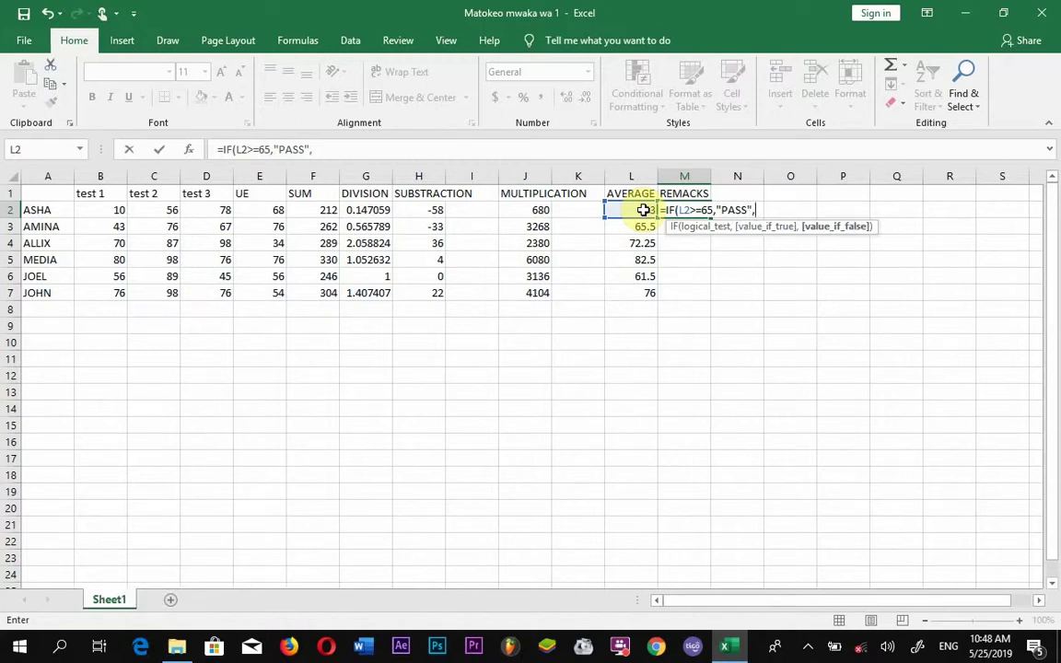
- Complete the M2 formula with the nested condition IF(L2<65,"FAIL",)) and fill it down through M7
text(I)
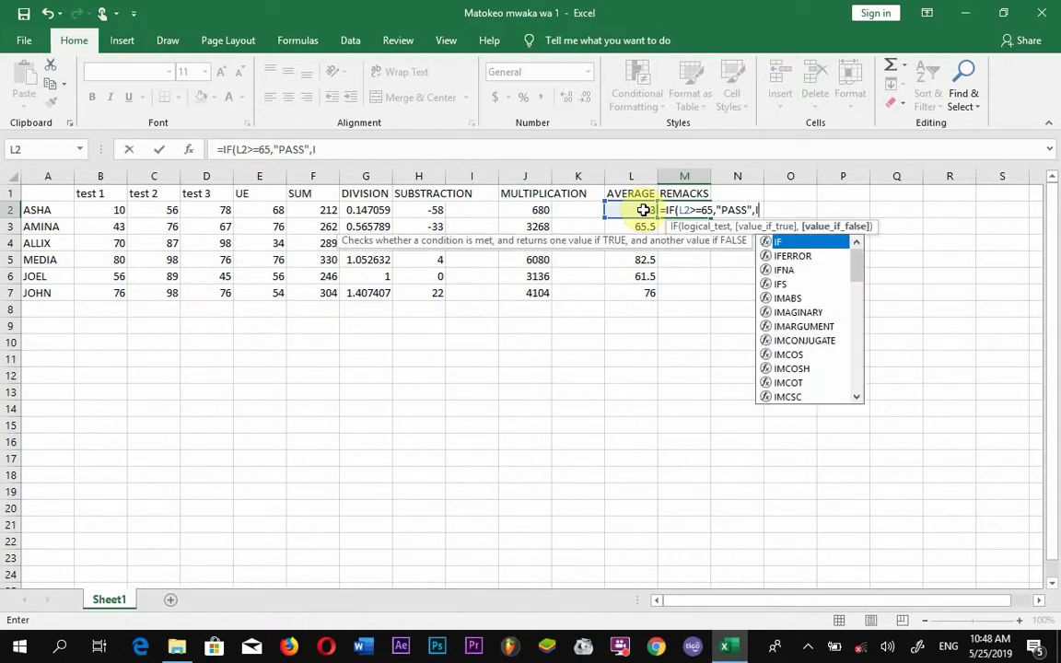
text(F)
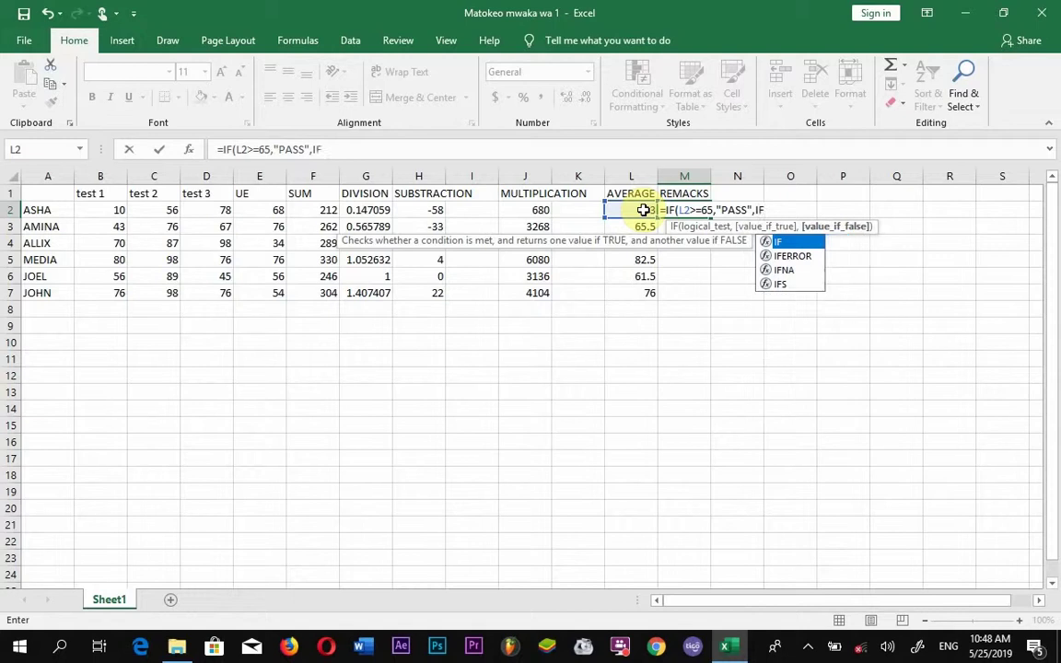
text(()
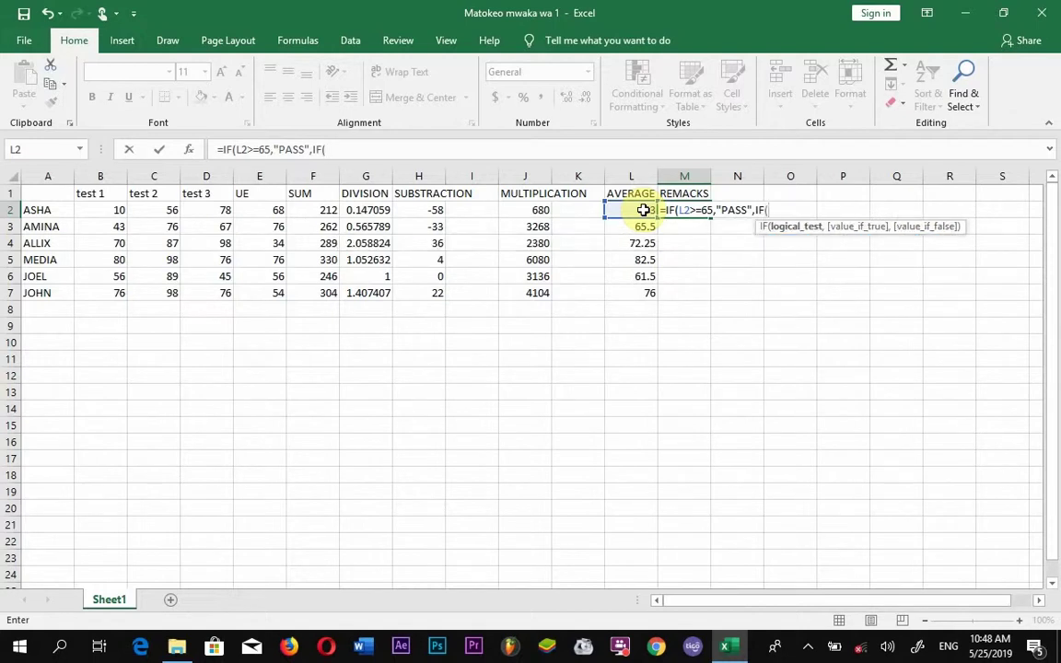
text(L2<)
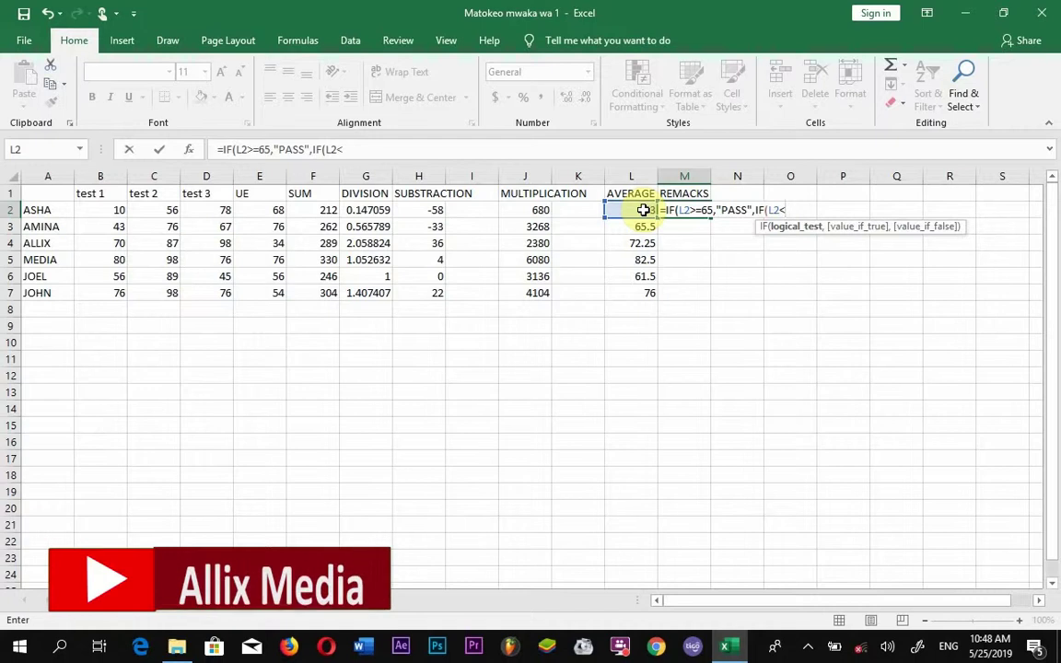
text(65)
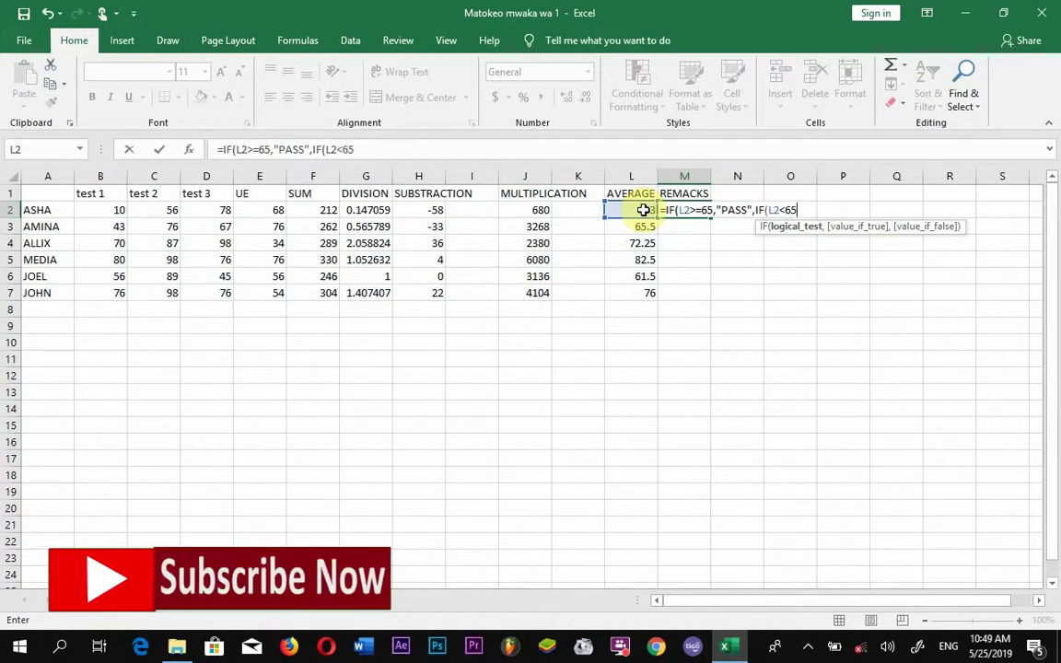
text(,)
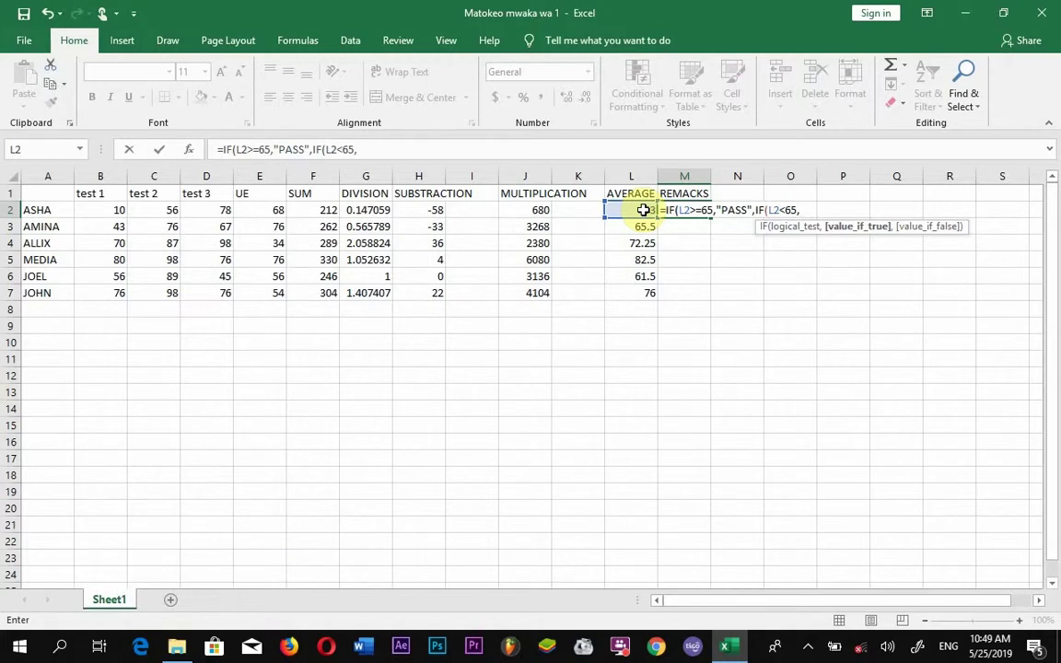
text(")
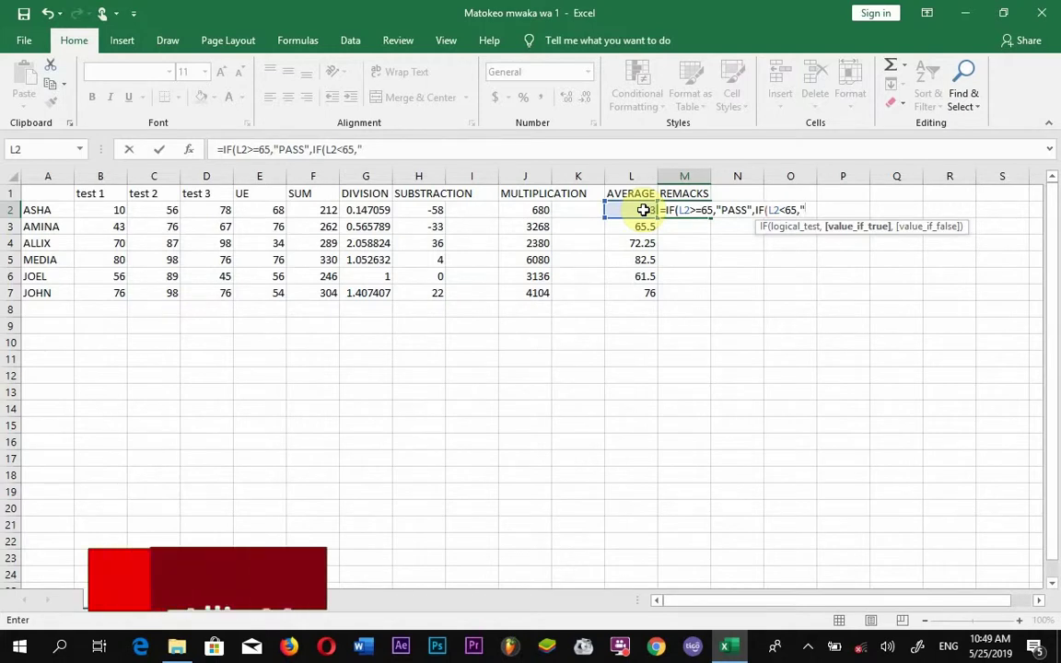
text(FAI)
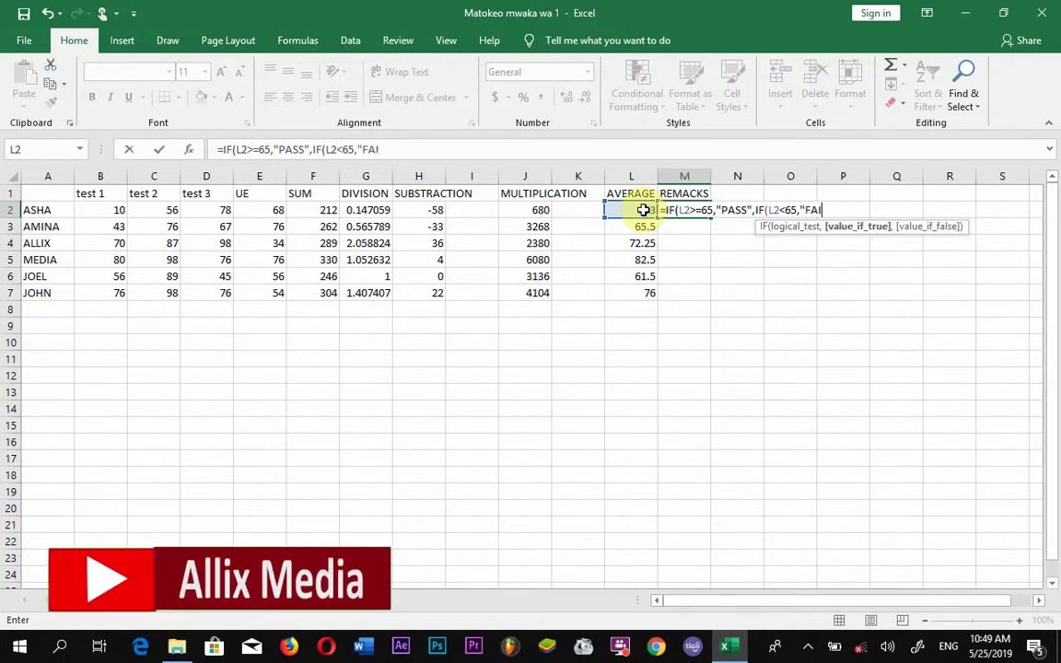
text(L)
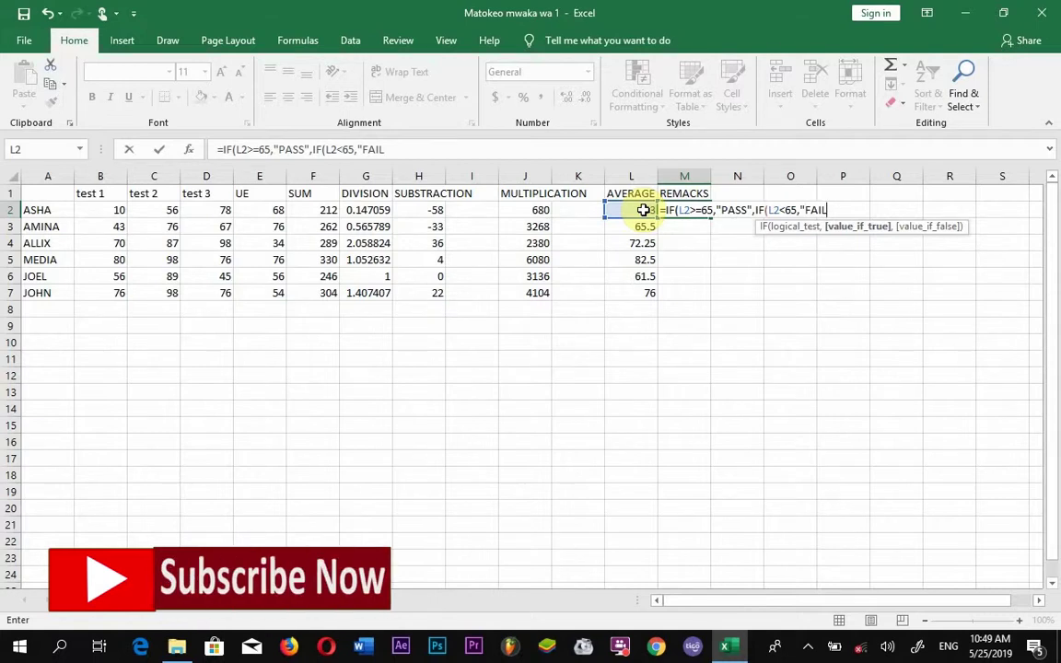
text(")
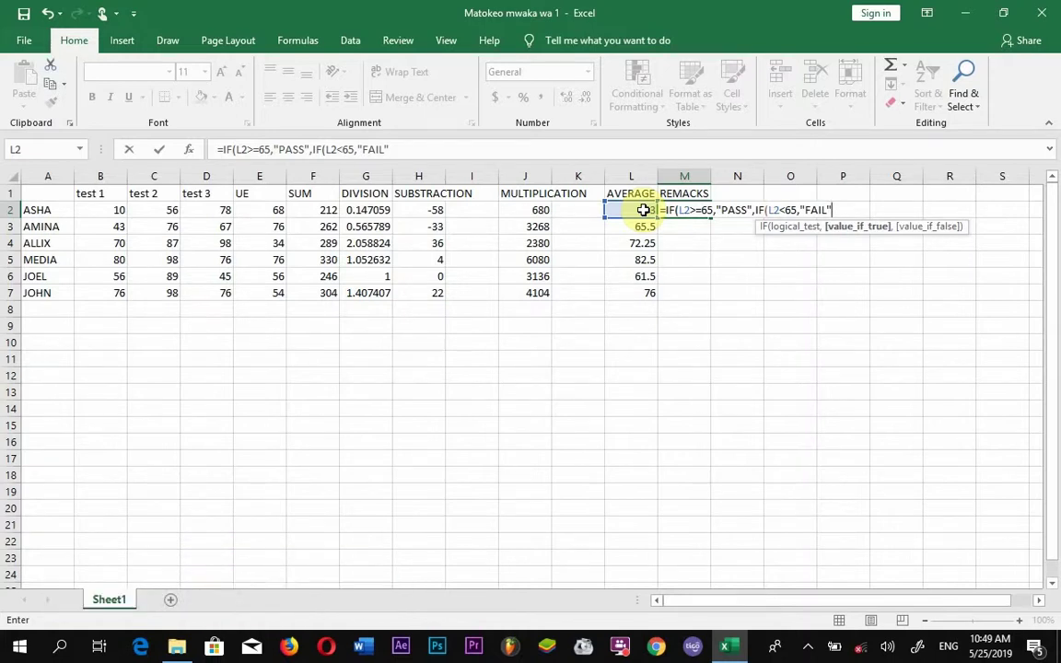
text(,)
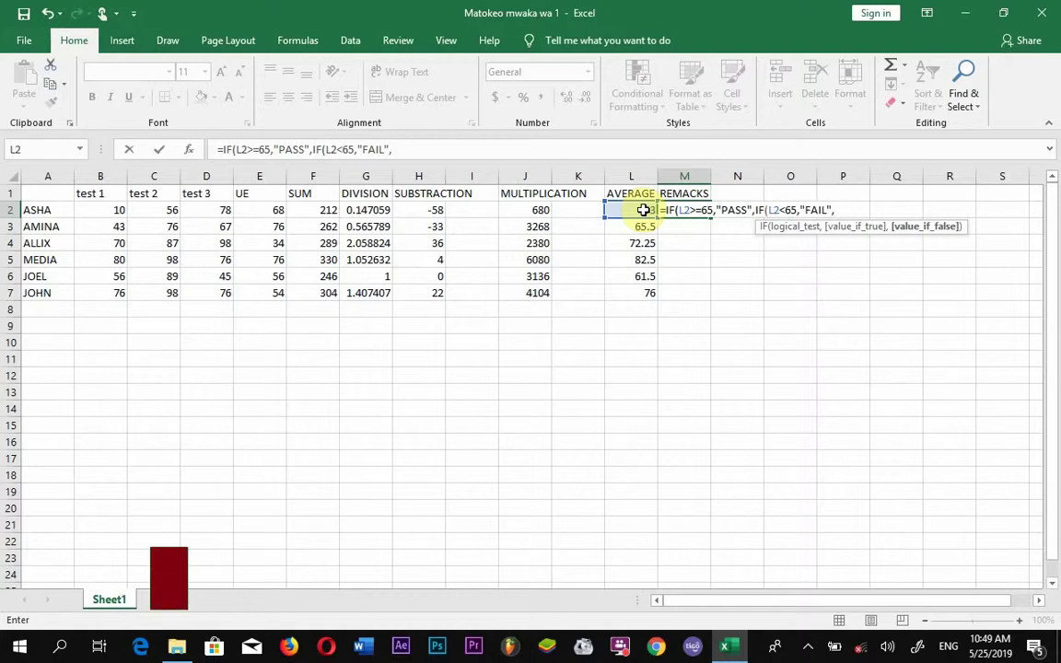
text()))
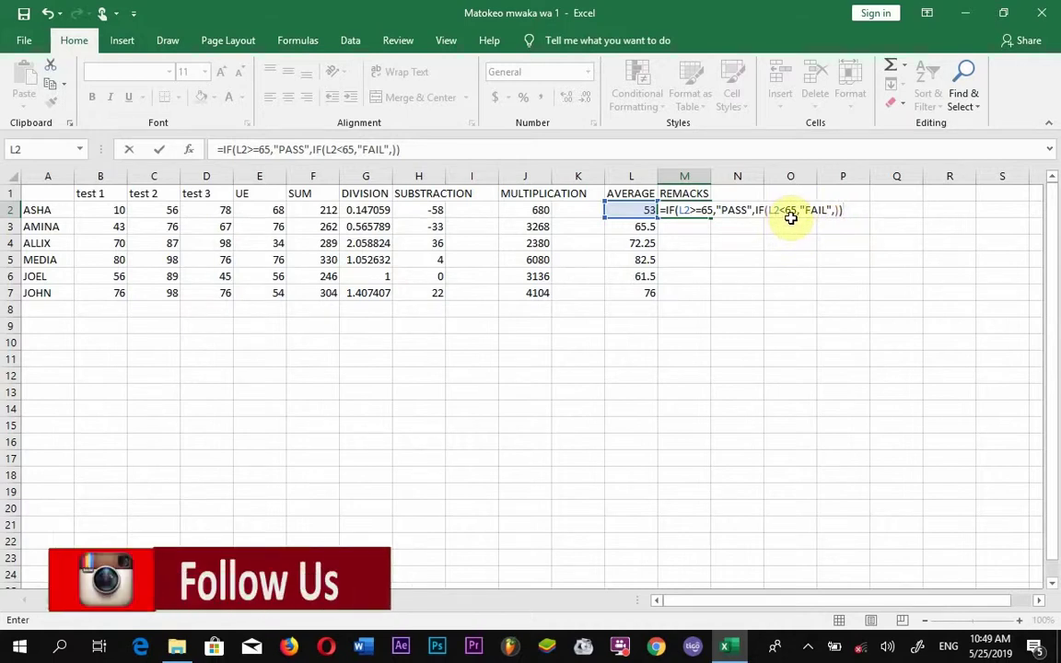
key(Return)
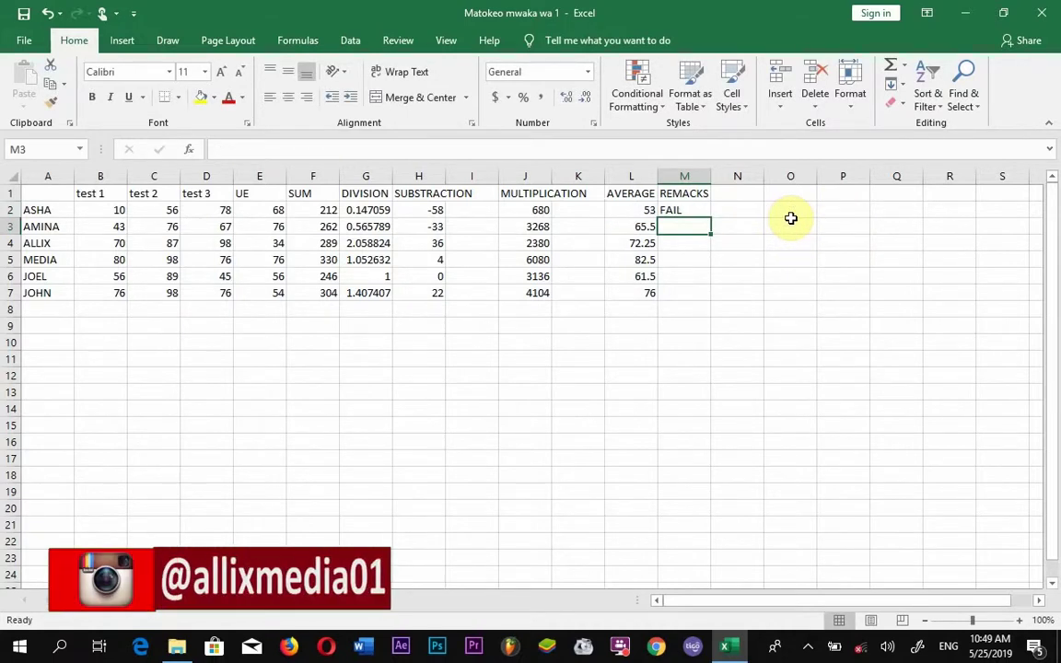
click(700, 211)
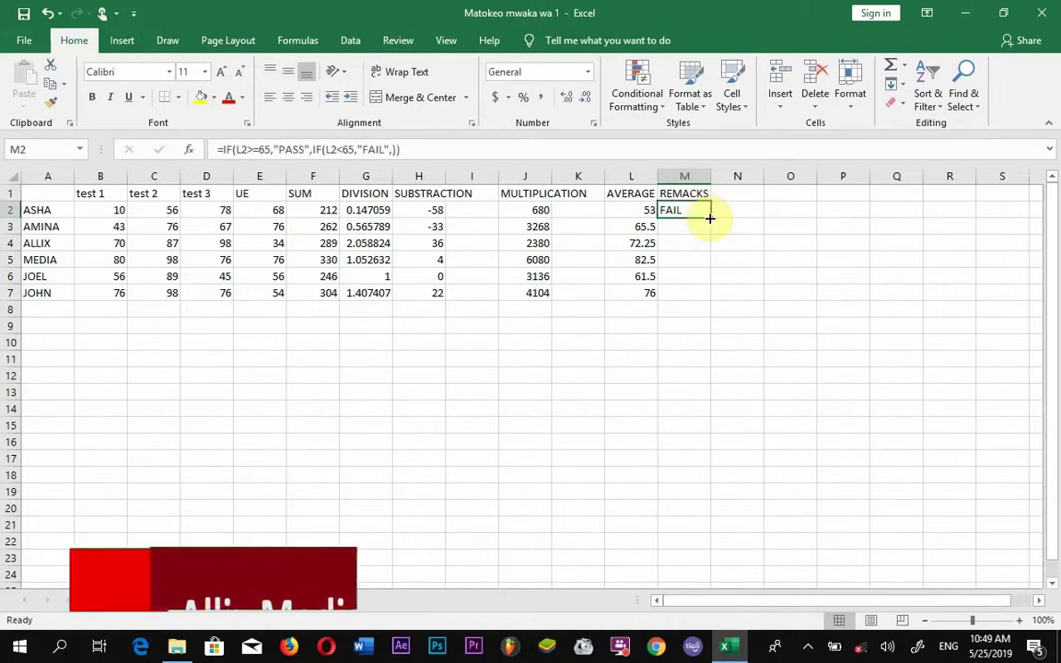
drag(710, 218, 708, 300)
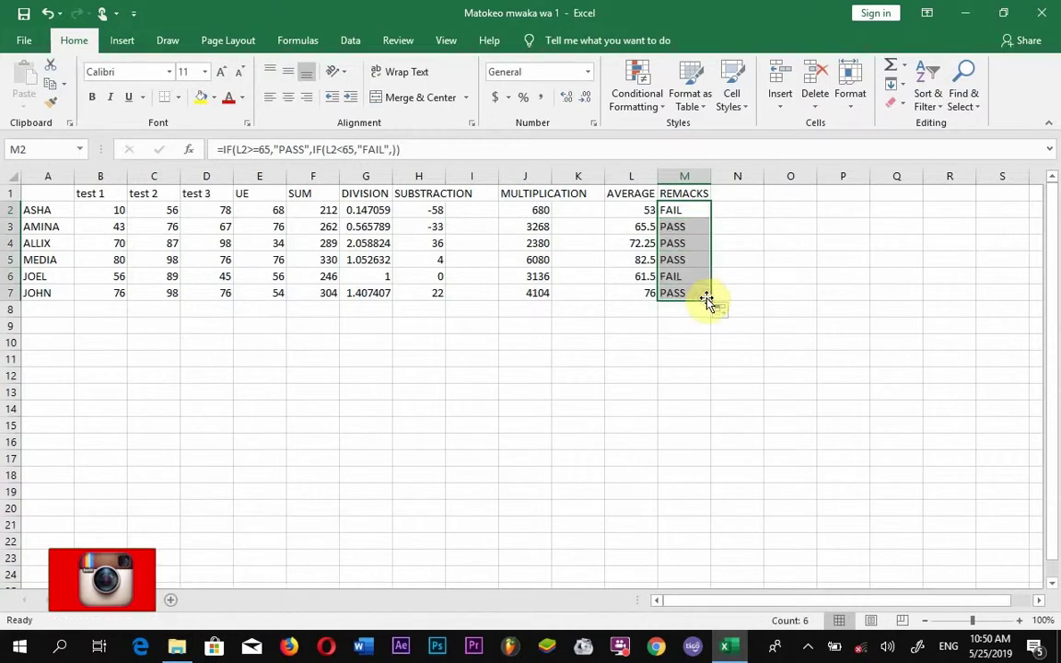
- Review the IF formula behind each student's remark in cells M2 through M7
click(678, 211)
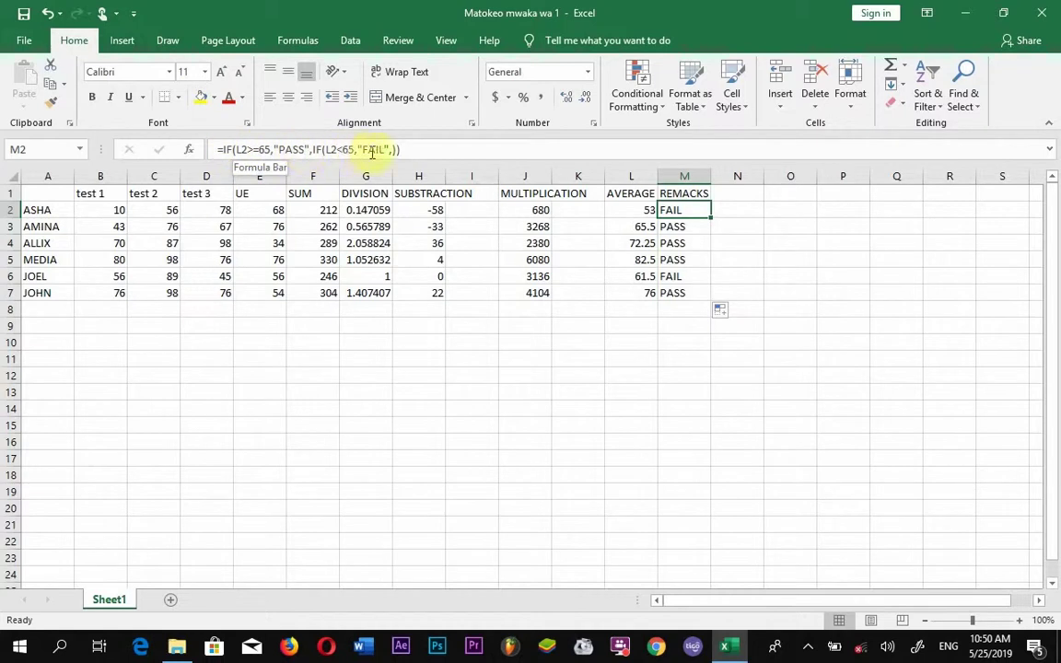
click(683, 231)
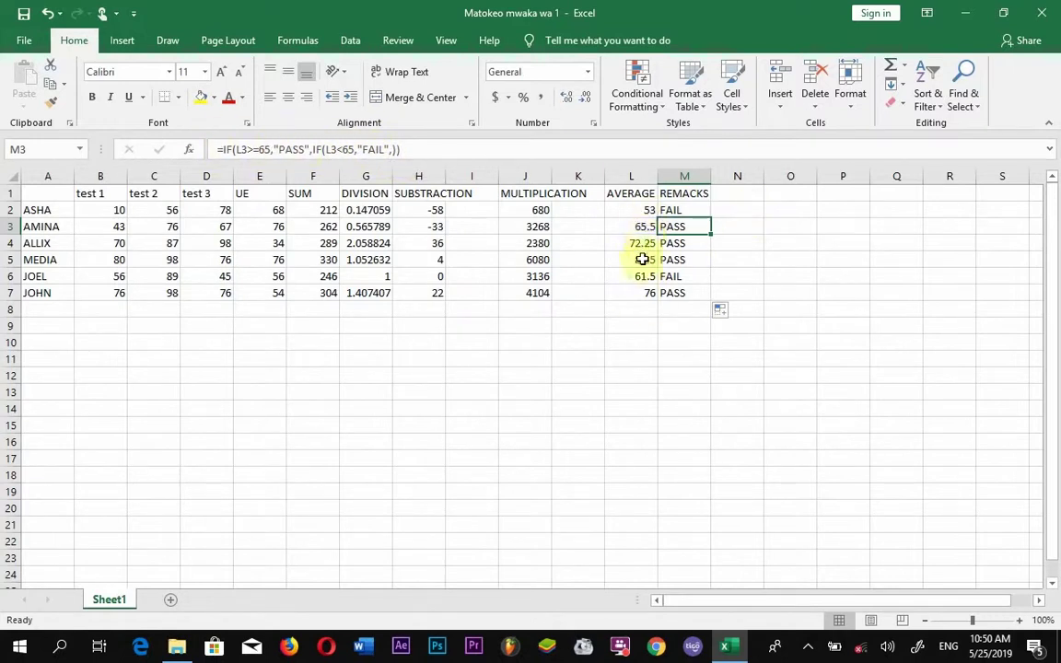
click(686, 247)
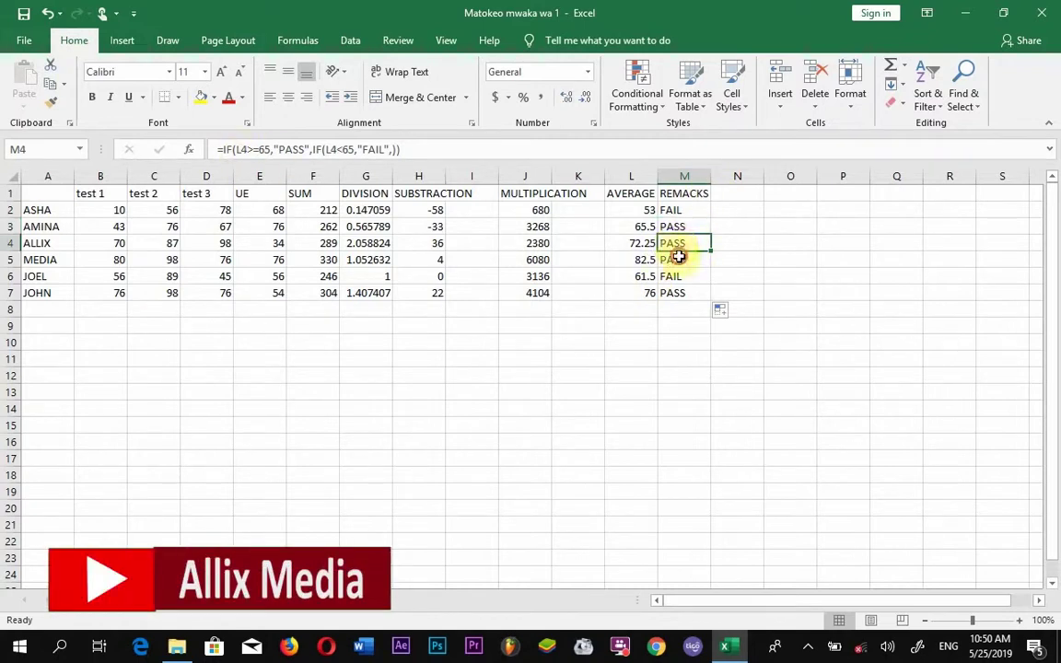
click(678, 258)
click(679, 276)
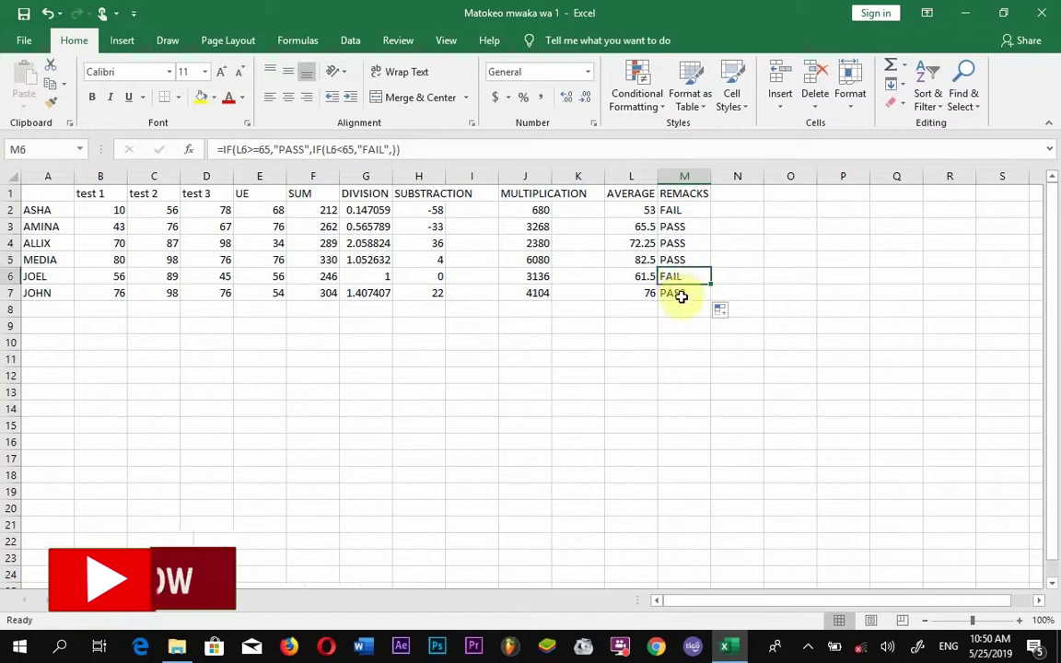
click(681, 295)
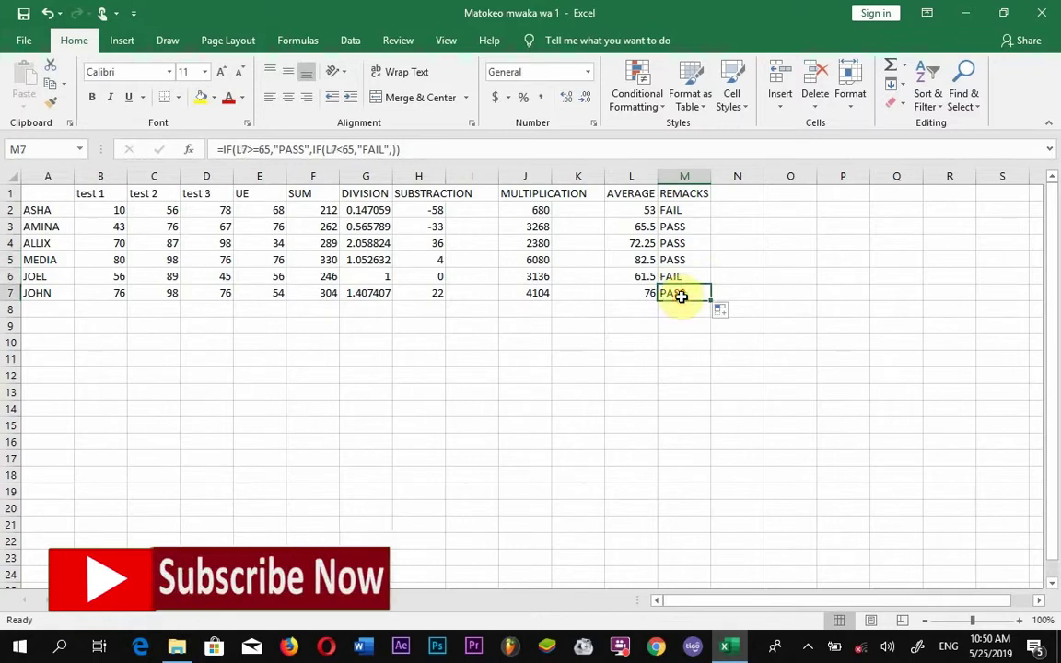
- Format the entire worksheet in Times New Roman at font size 14
click(525, 338)
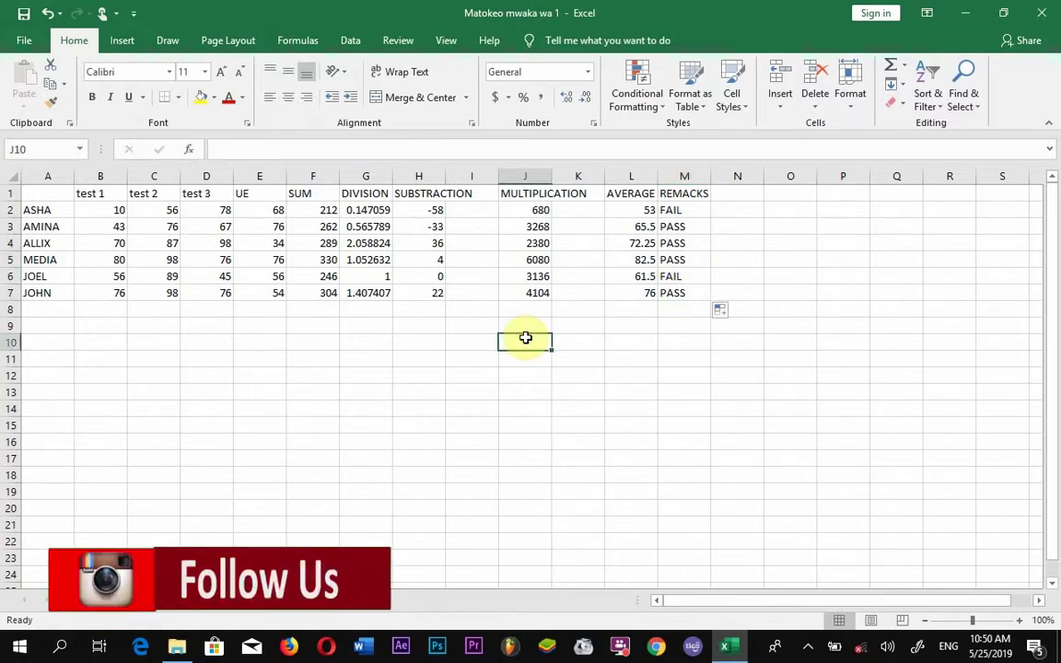
key(ctrl+a)
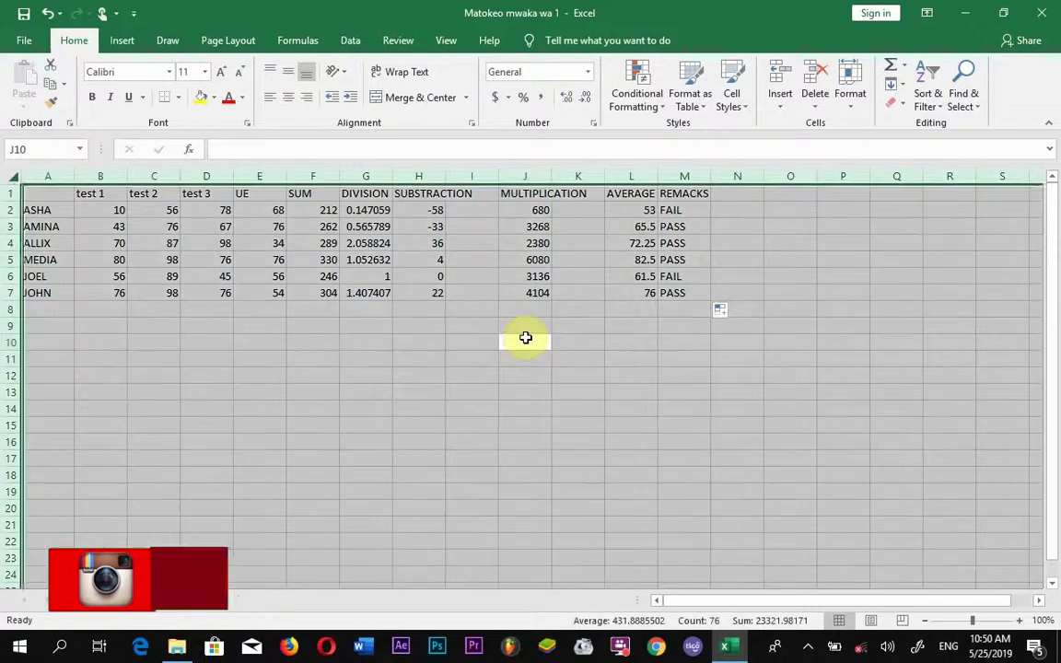
click(171, 72)
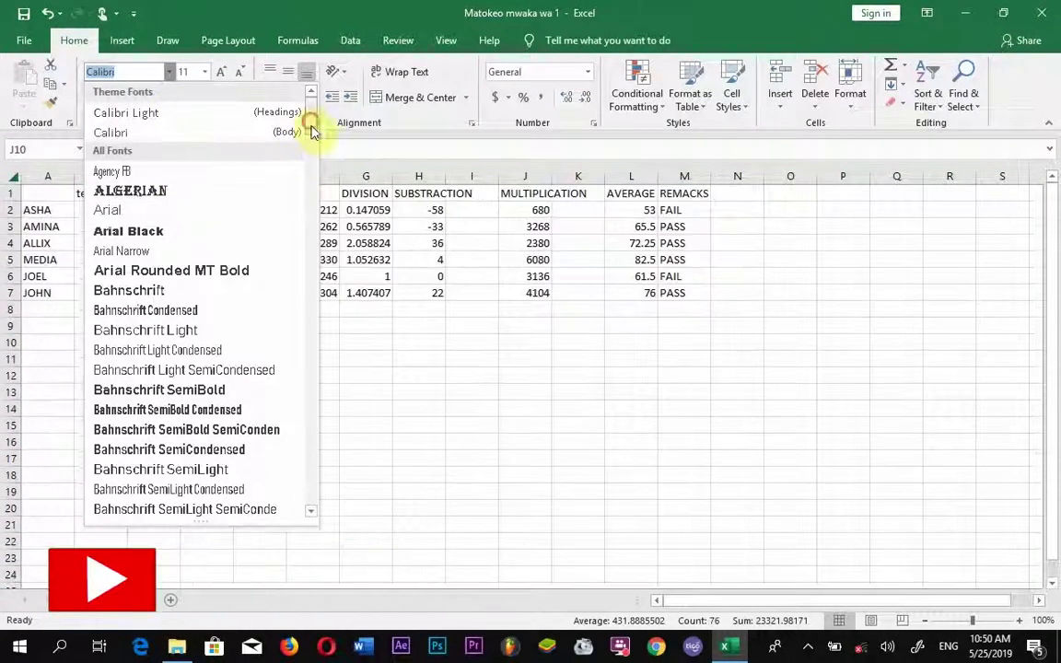
drag(312, 132, 331, 484)
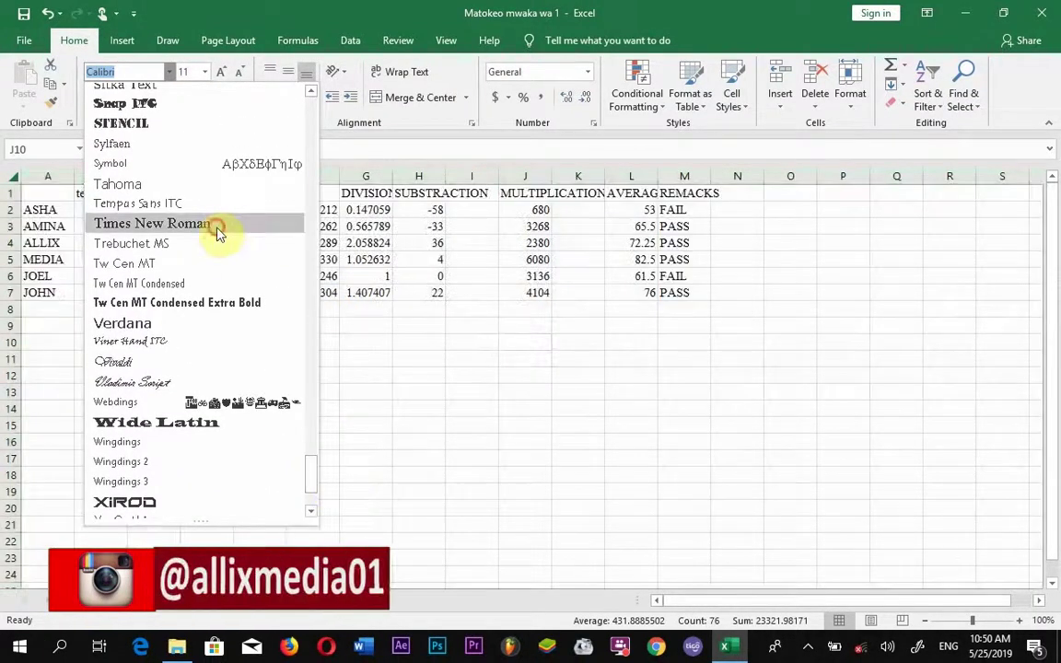
click(152, 224)
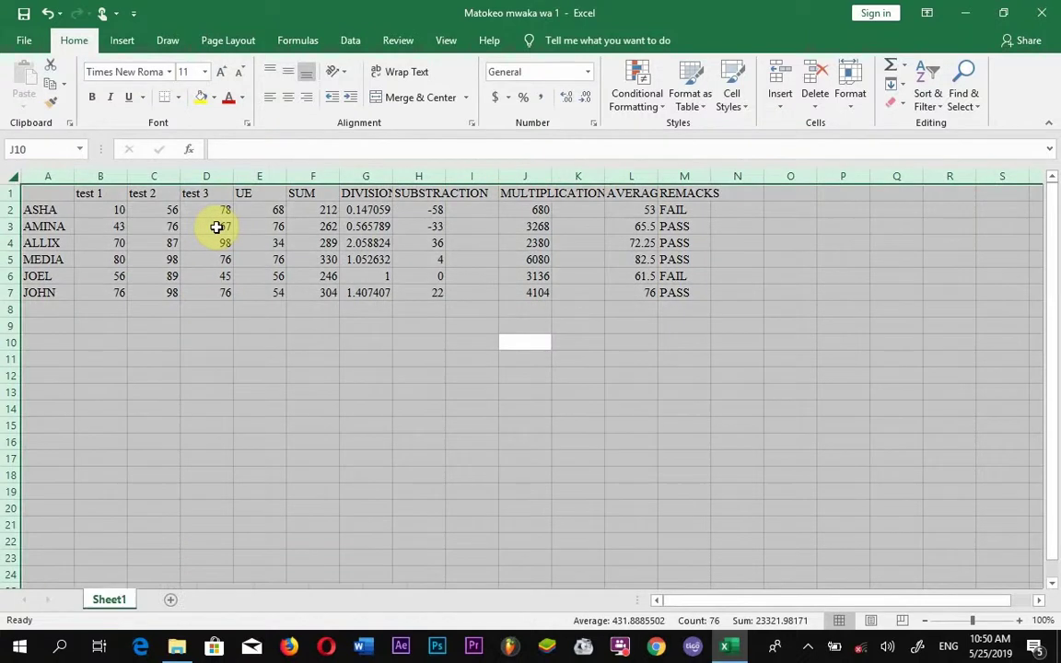
click(205, 72)
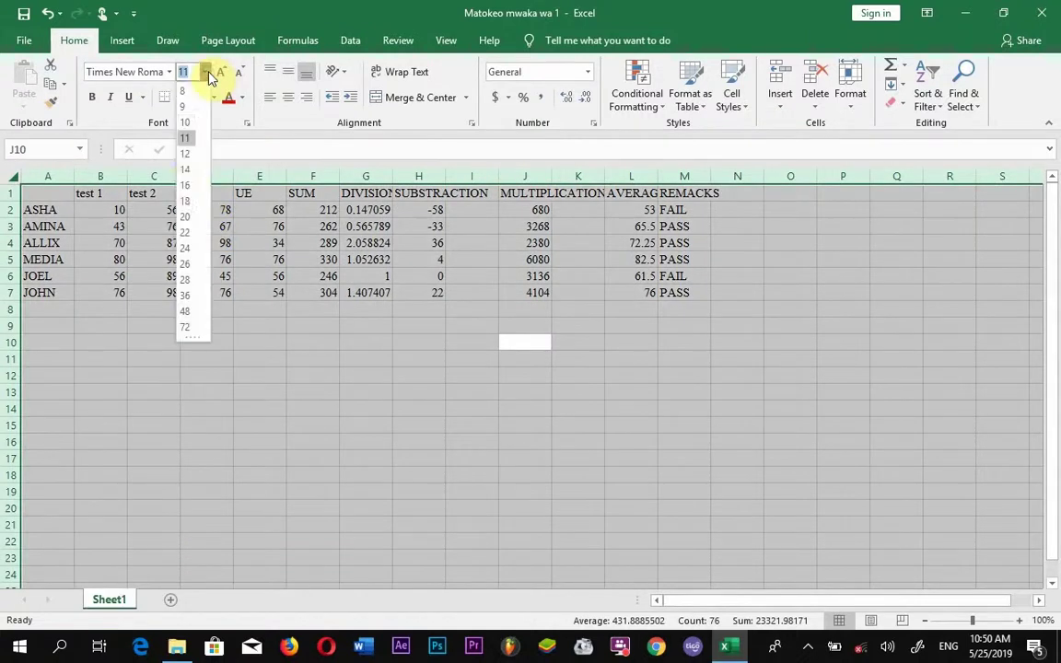
click(186, 171)
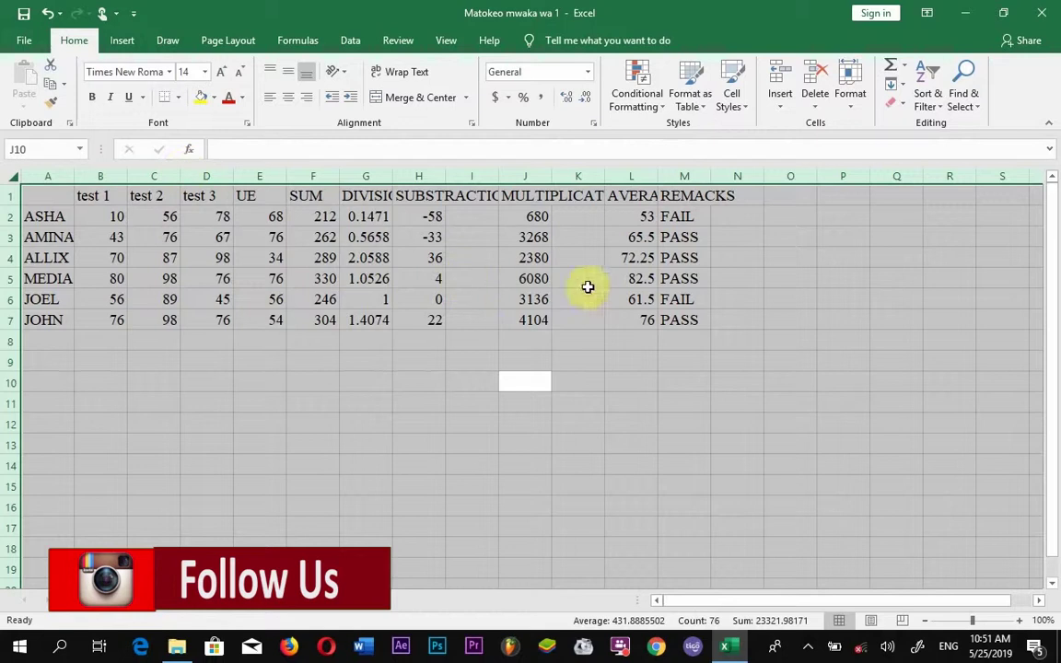
- Enter "Matokeo mwaka wa 1" as the workbook's file name for saving to the Desktop
click(674, 356)
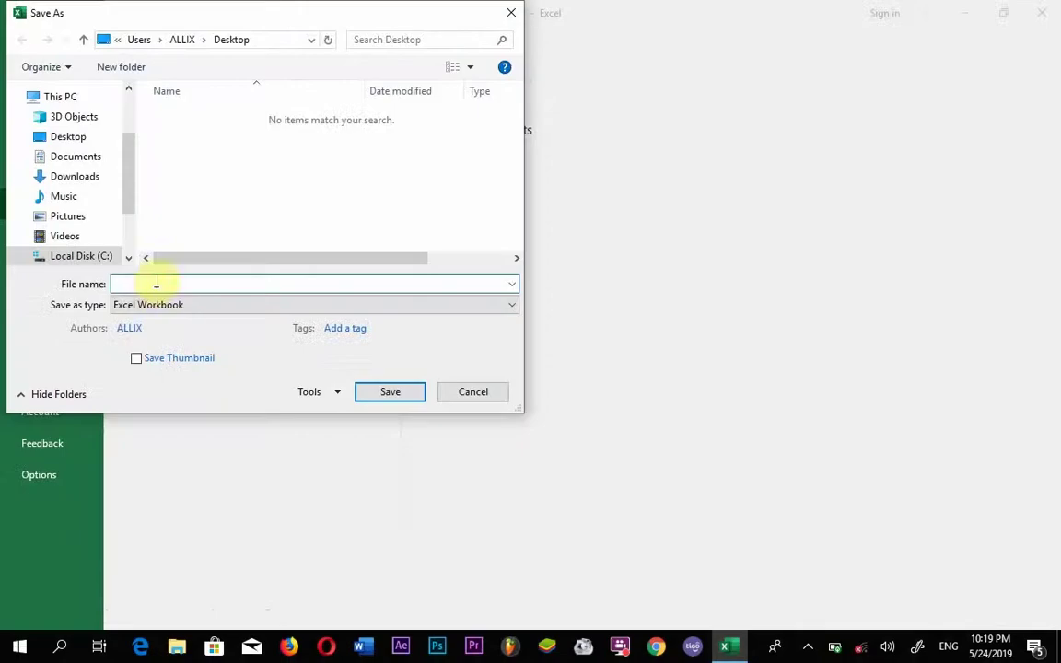
text(Mat)
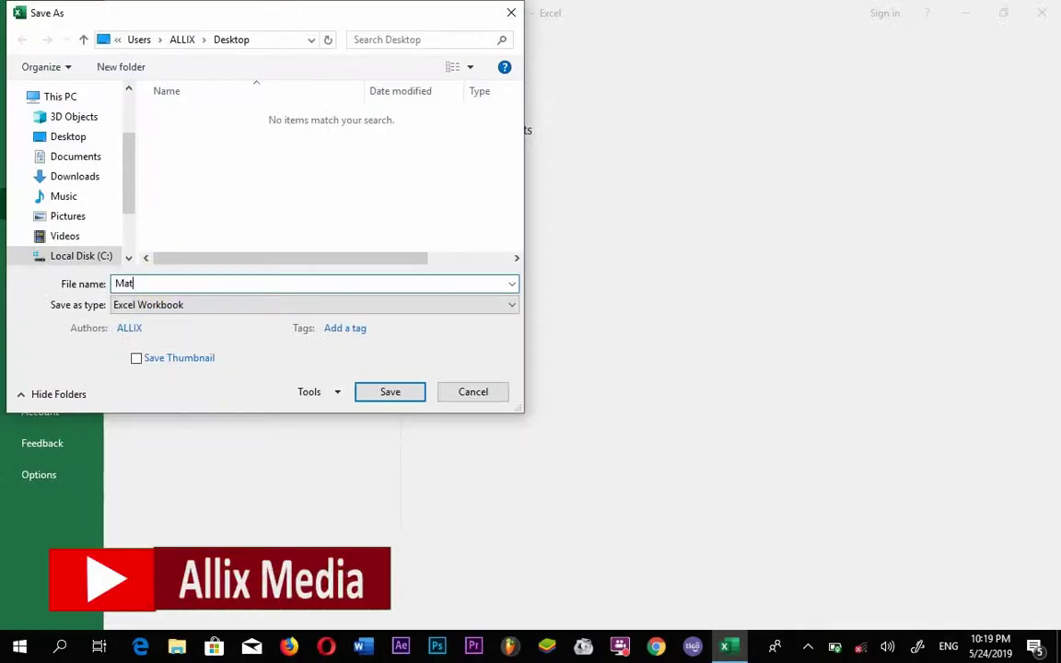
text(oke)
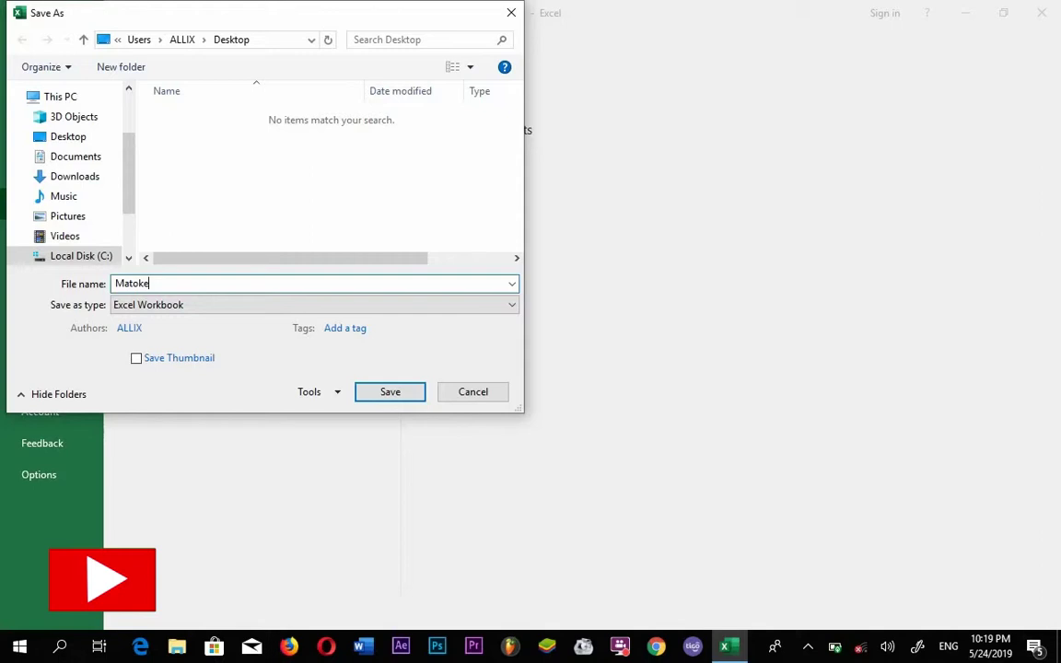
text(o mwako)
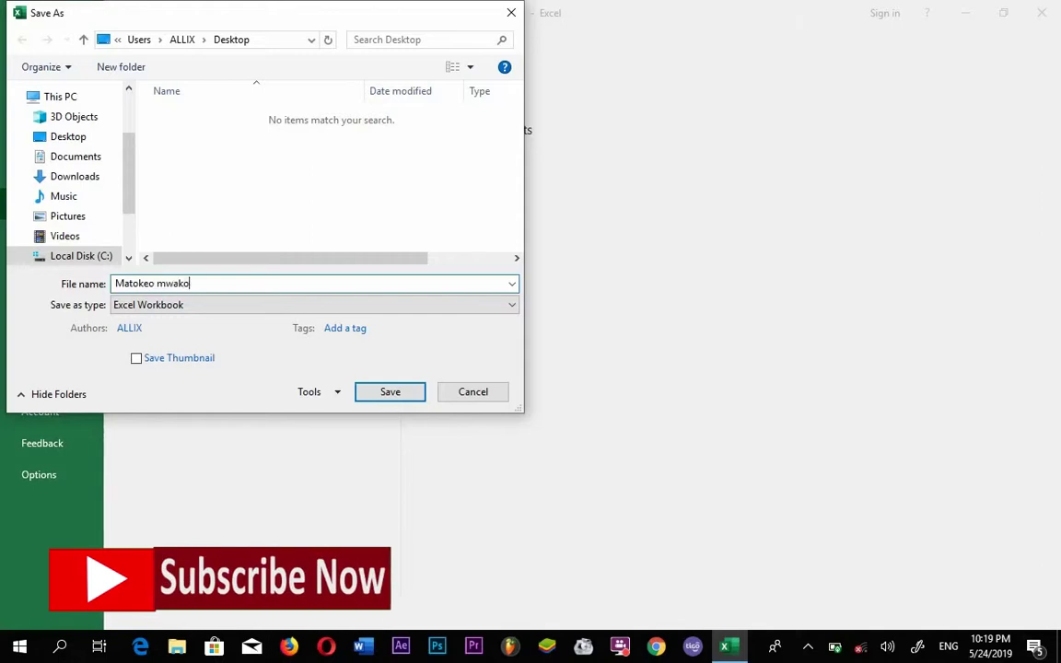
text(a)
key(BackSpace)
key(BackSpace)
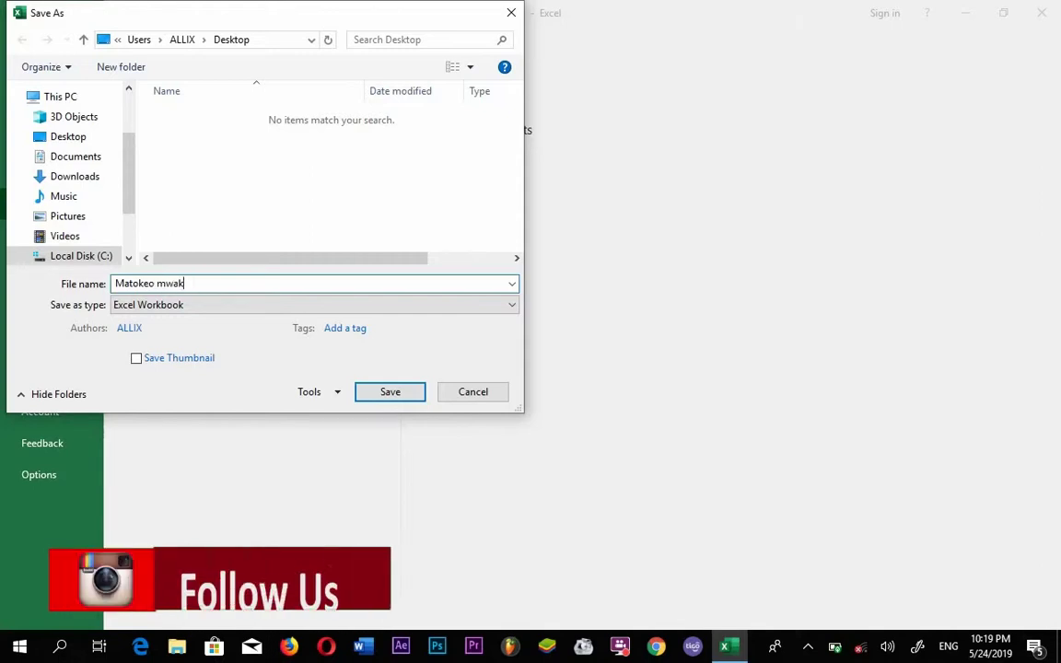
text(a wa )
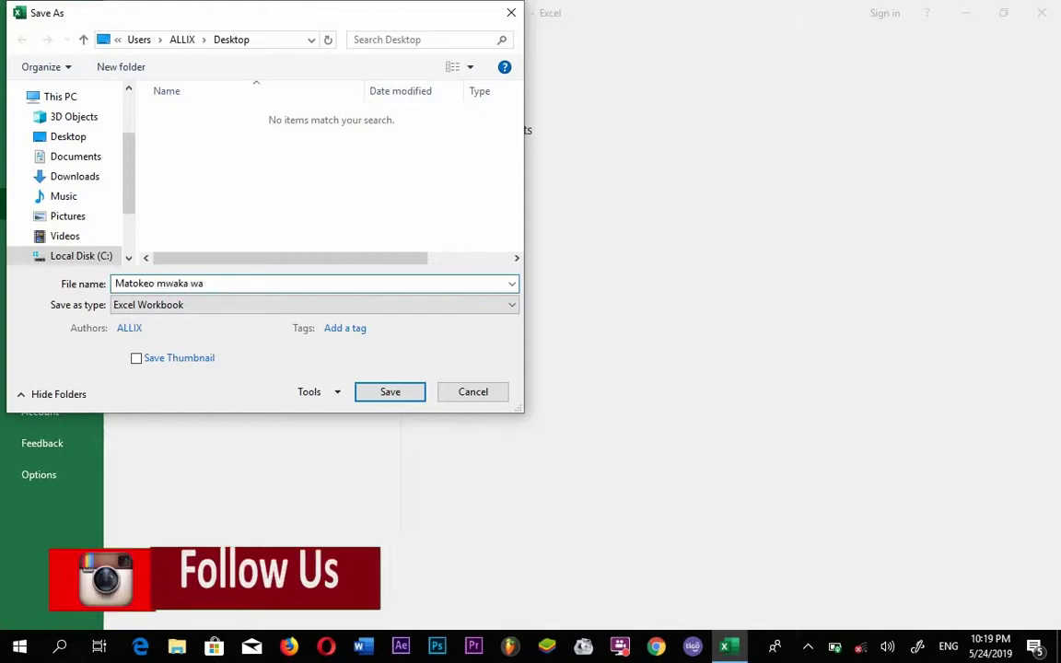
text(1)
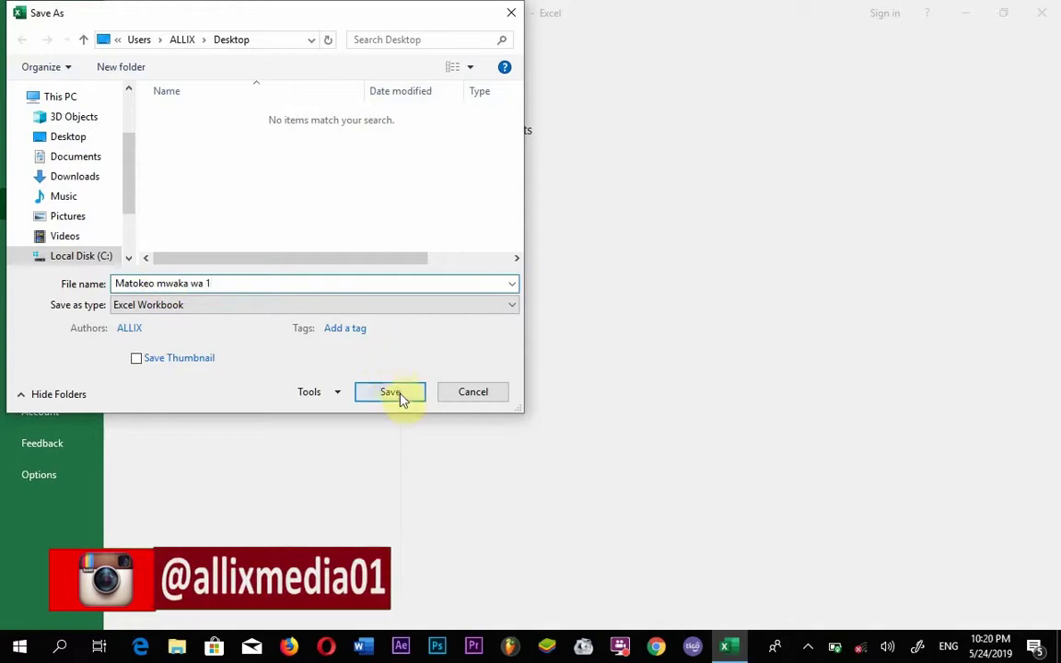
- Choose Excel Workbook as the file type and save the file to the Desktop
click(513, 308)
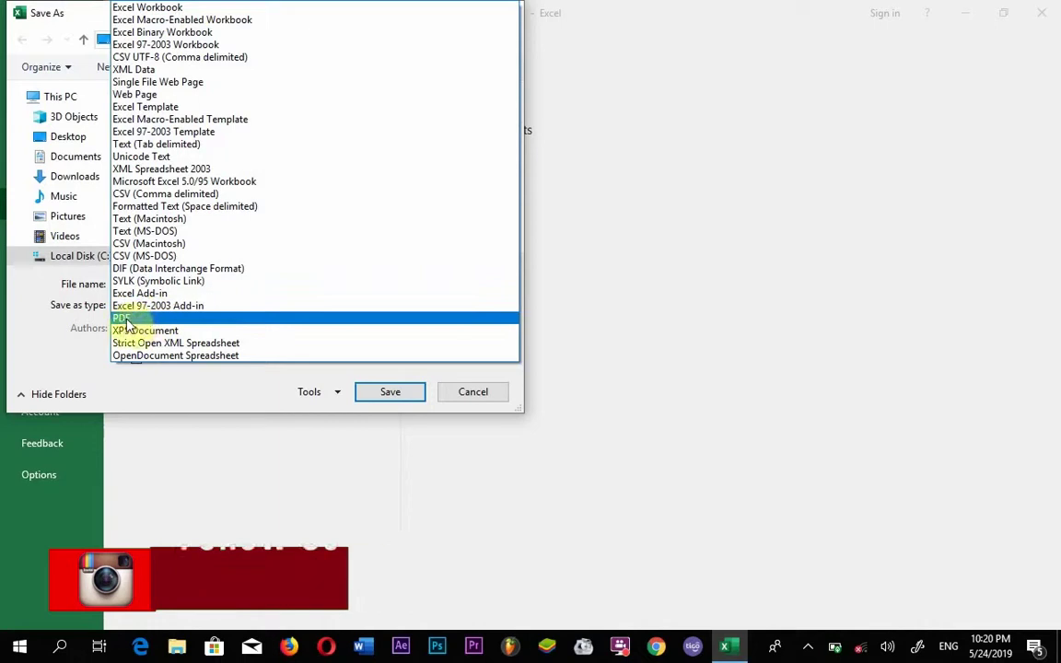
click(167, 9)
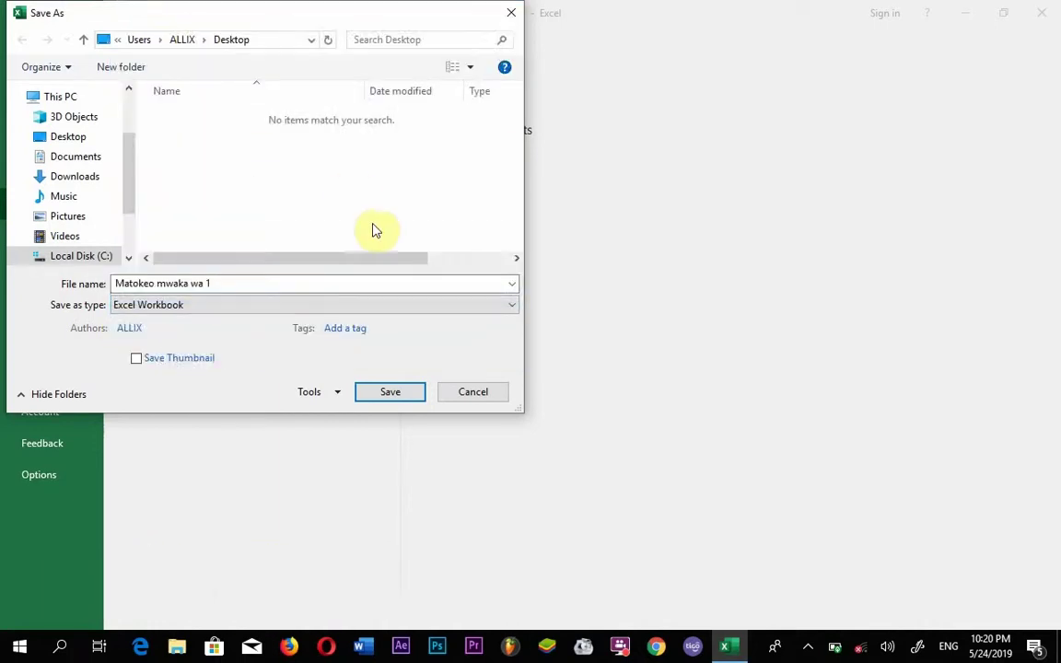
click(391, 392)
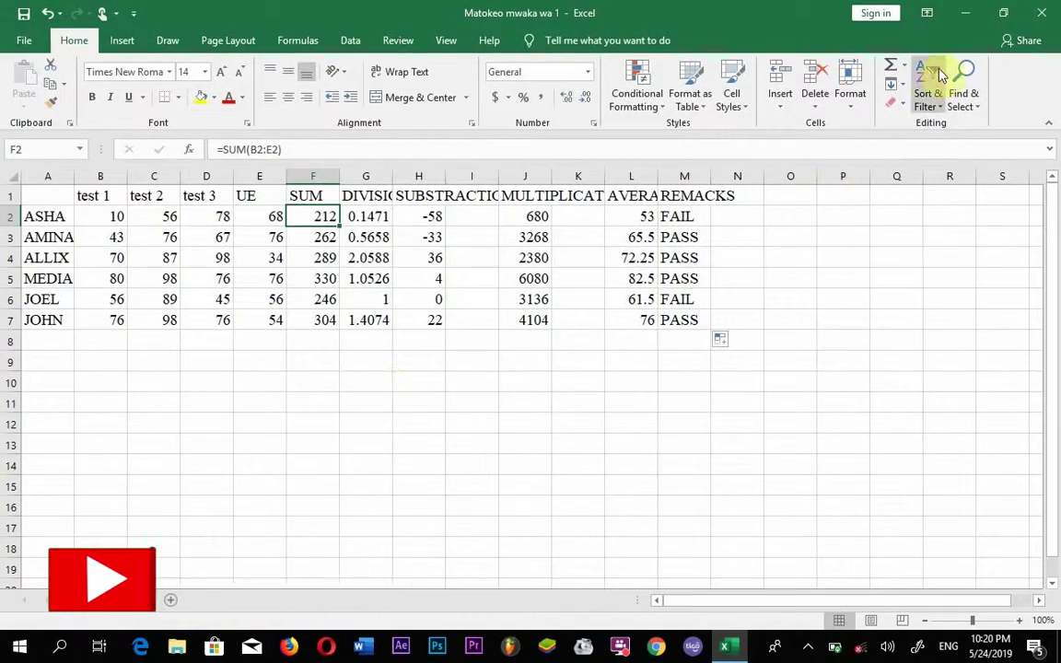
- Minimize the workbook window and open the saved file "Matokeo mwaka wa 1" from the desktop
click(956, 17)
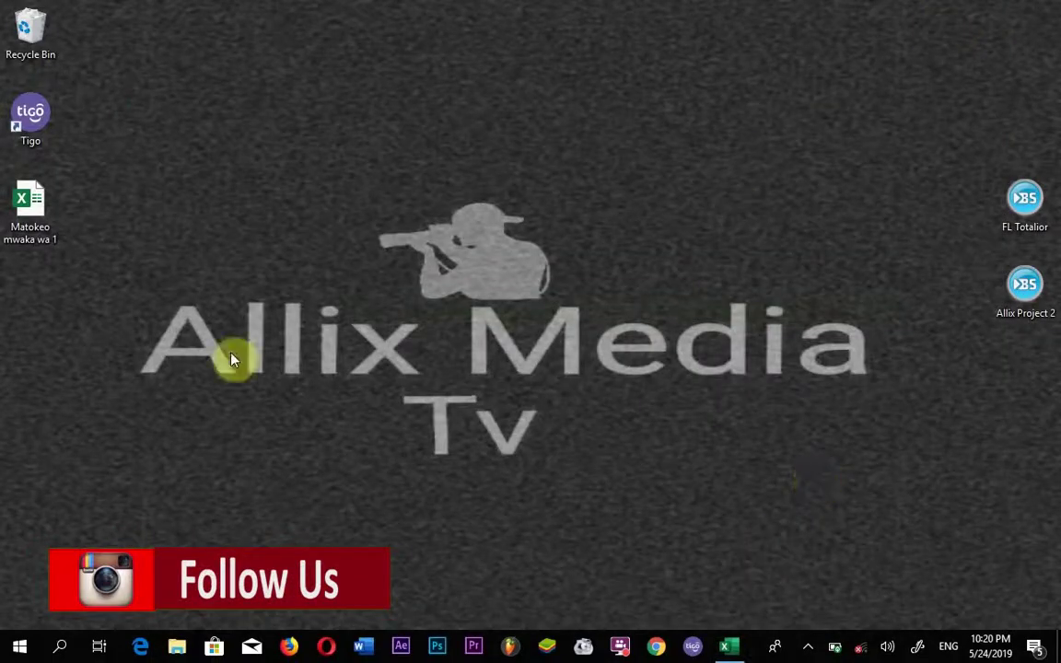
double_click(26, 208)
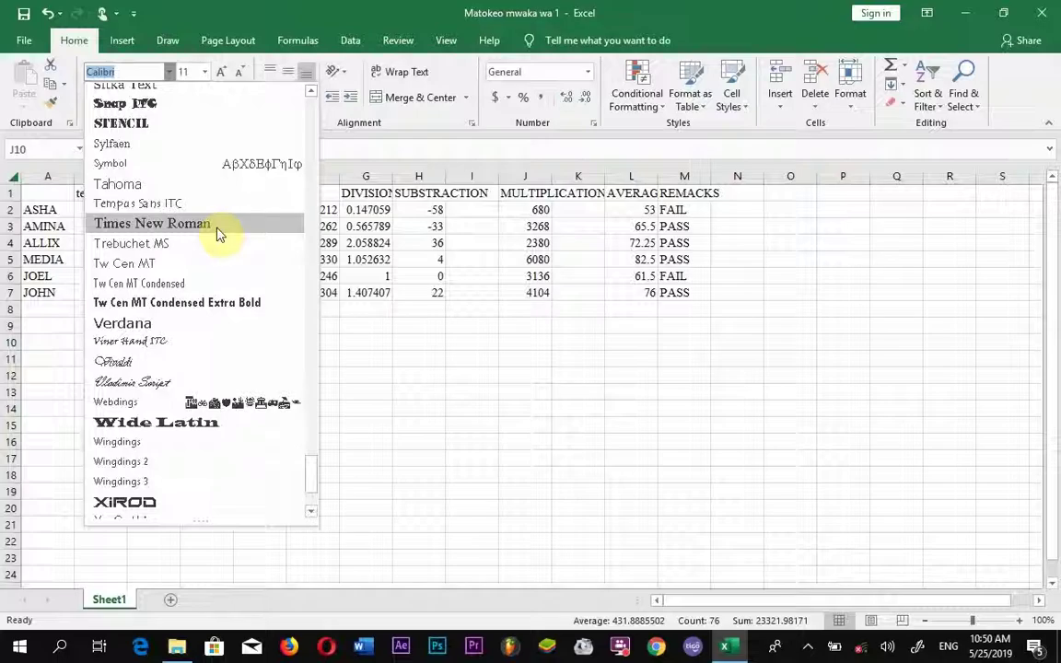
- Set the whole worksheet's font to Times New Roman at size 14, then deselect it by selecting cell M9
click(216, 228)
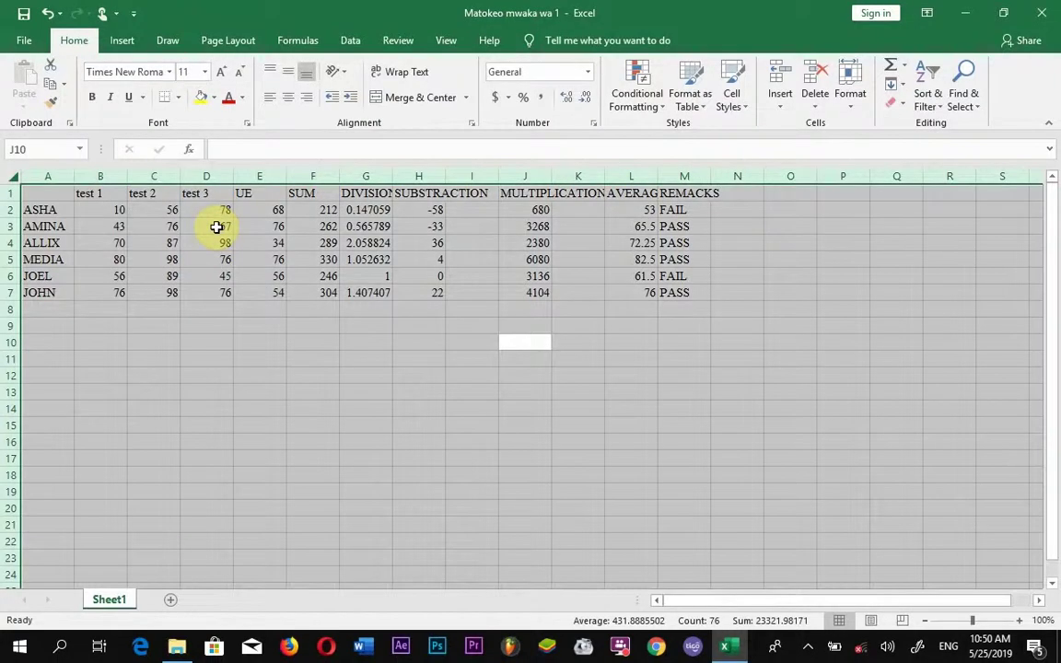
click(206, 73)
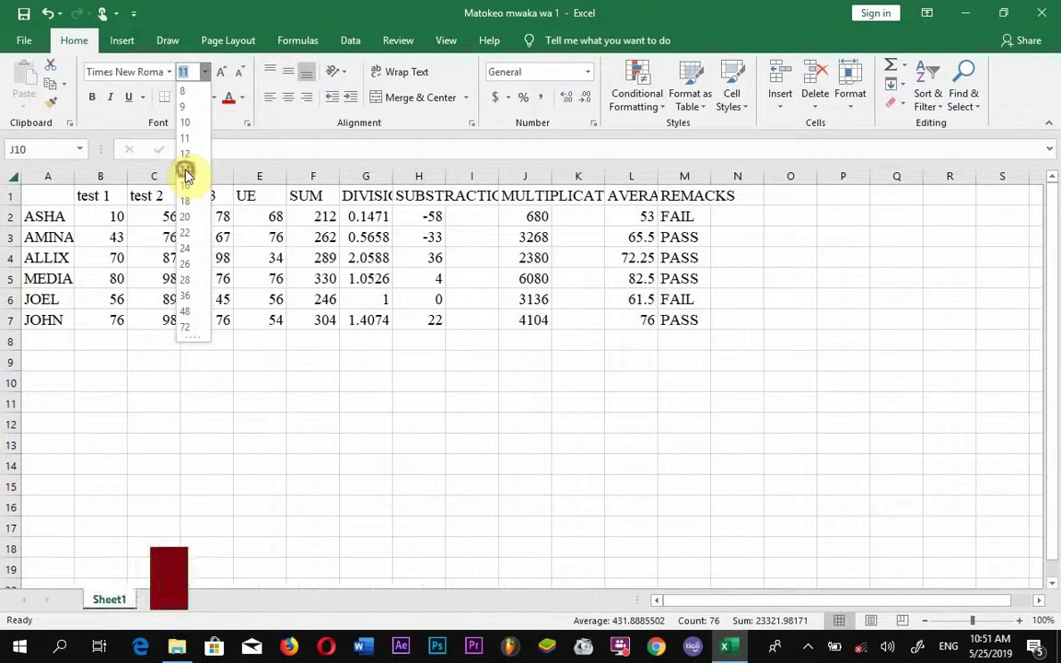
click(186, 175)
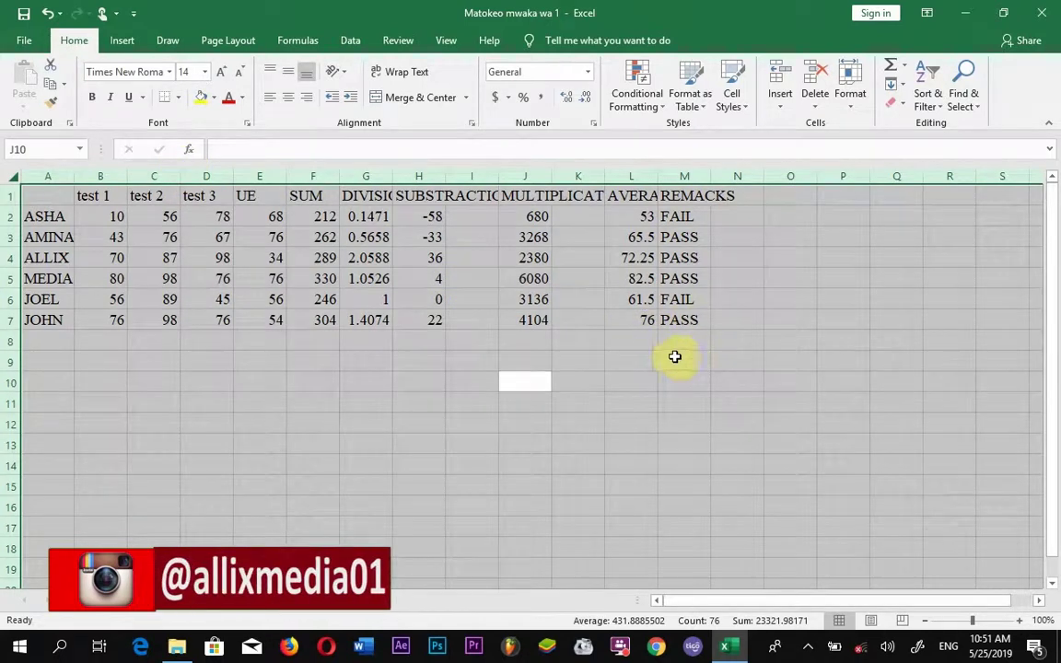
click(682, 359)
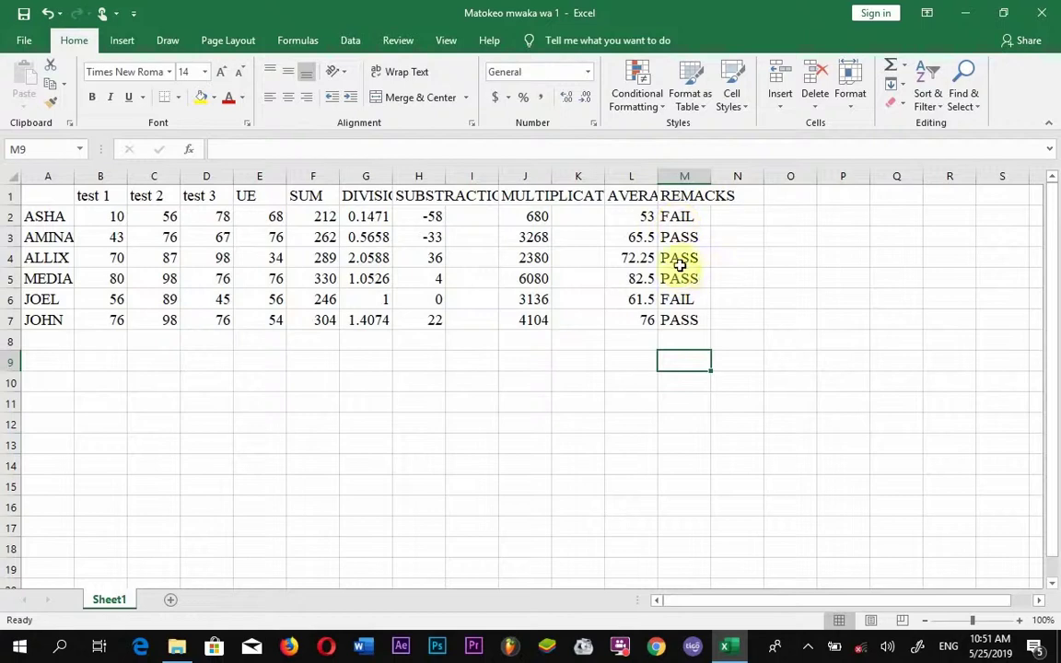